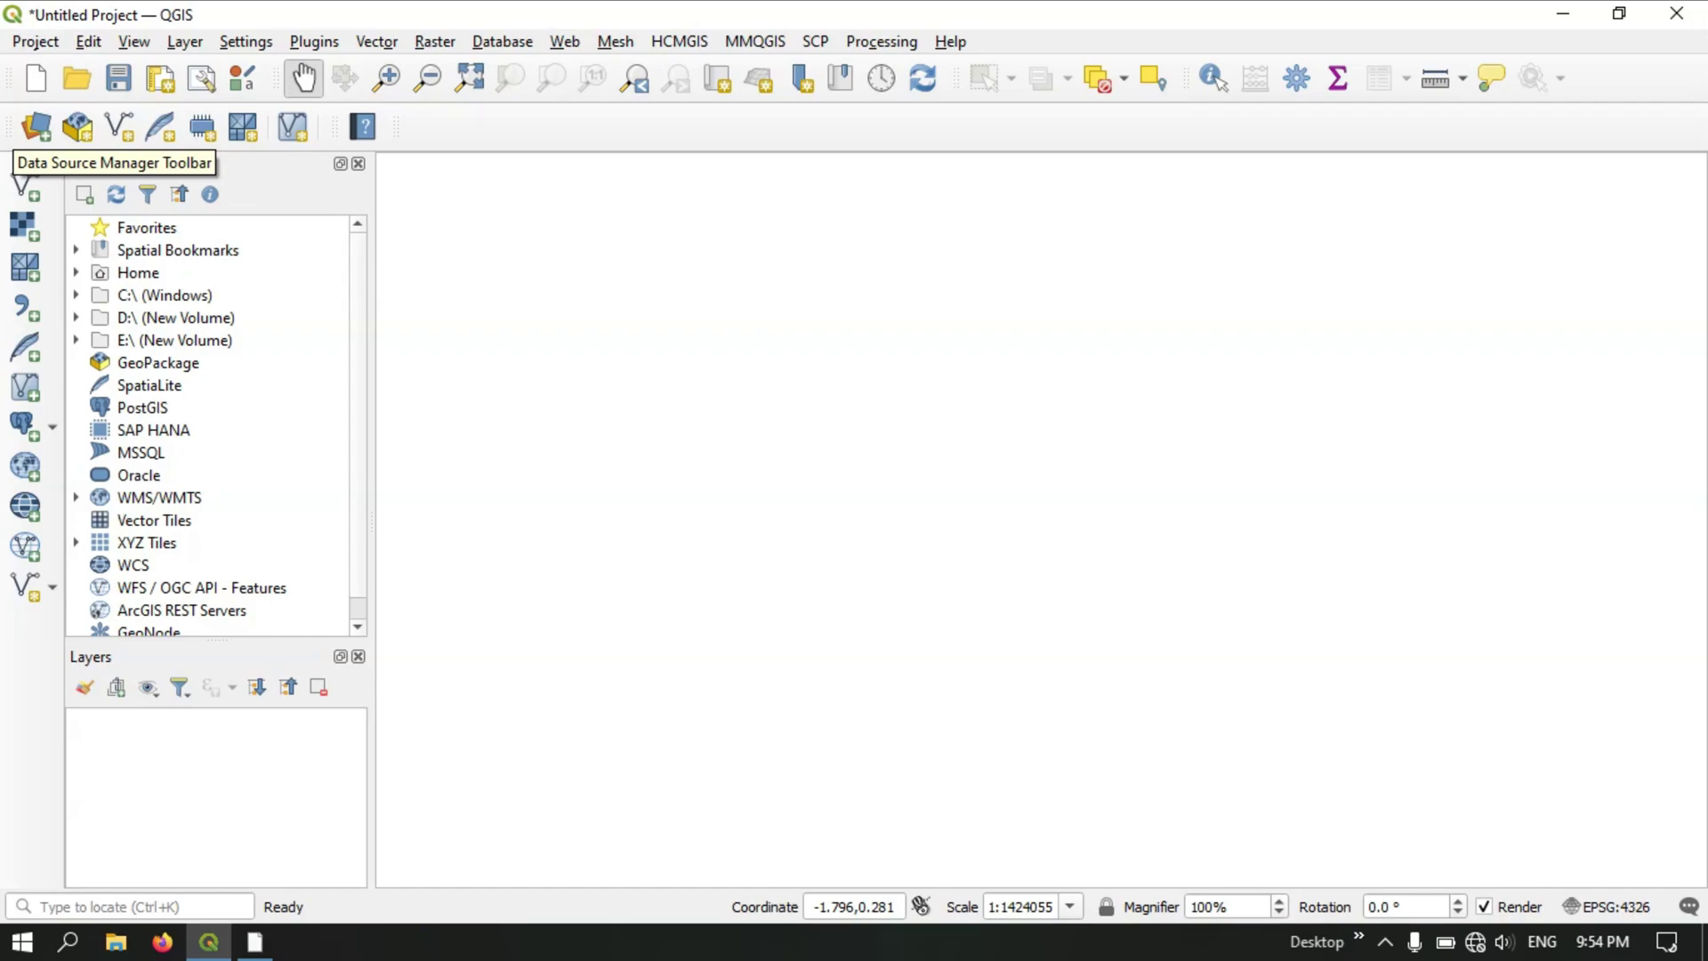
right_click(610, 125)
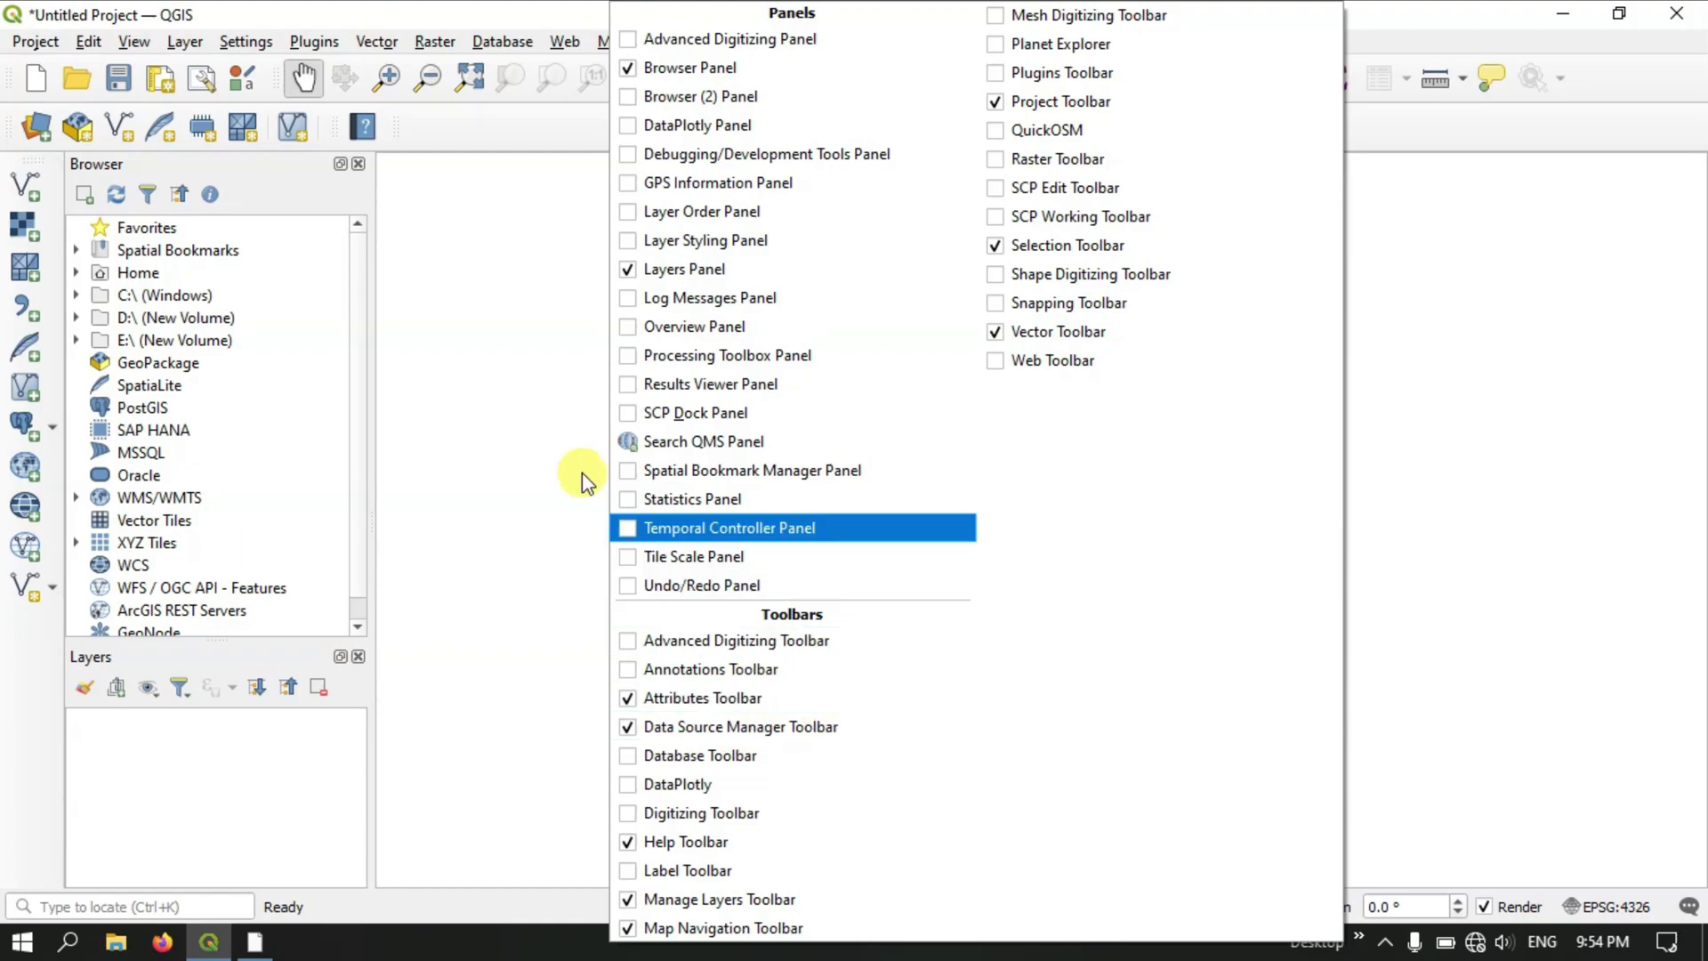
left_click(461, 135)
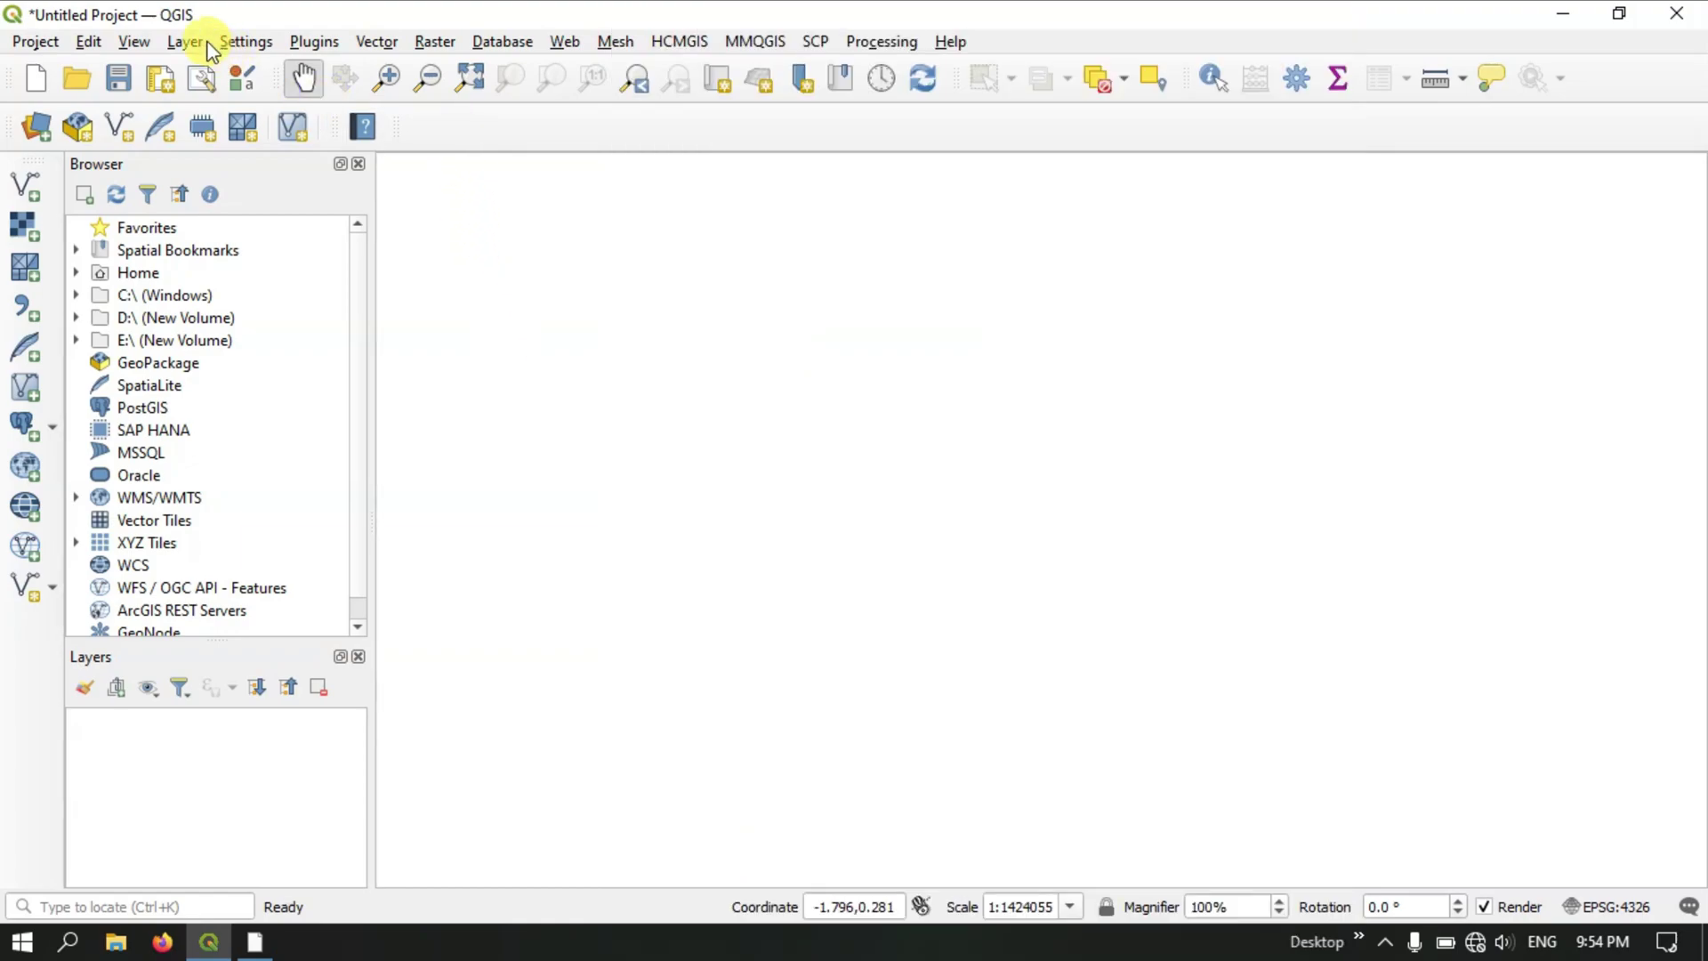
Start a new shapefile layer and set its file name to Point_QGIS in the Documents folder.
left_click(184, 42)
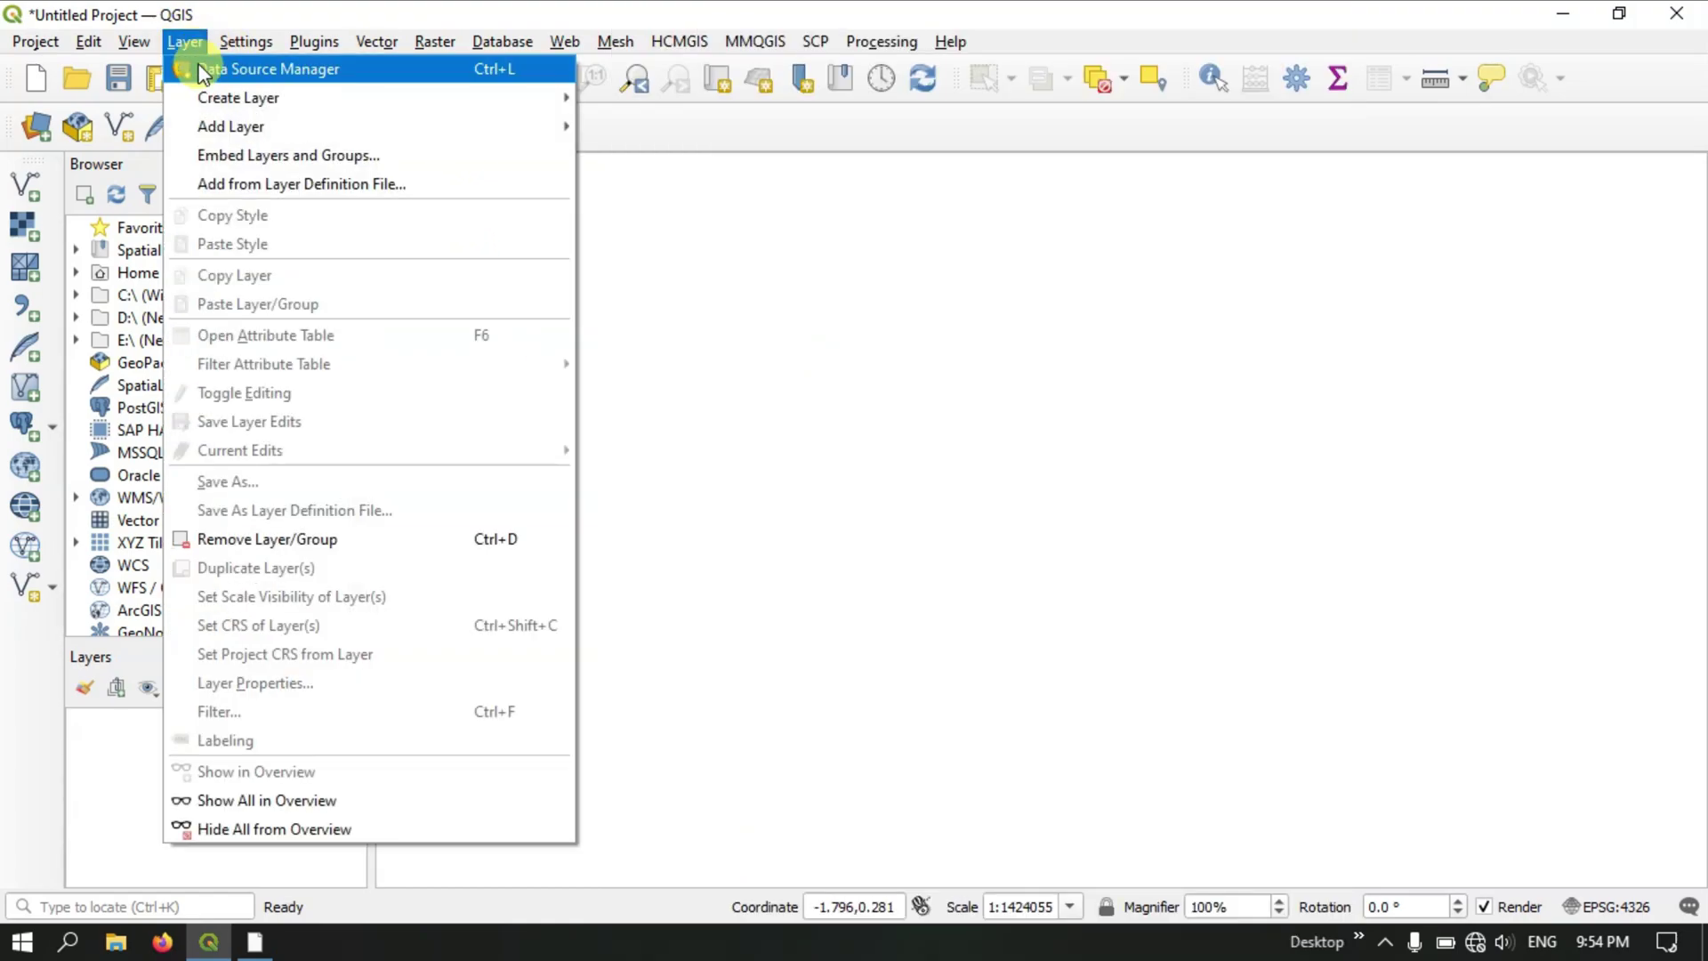
mouse_move(222, 107)
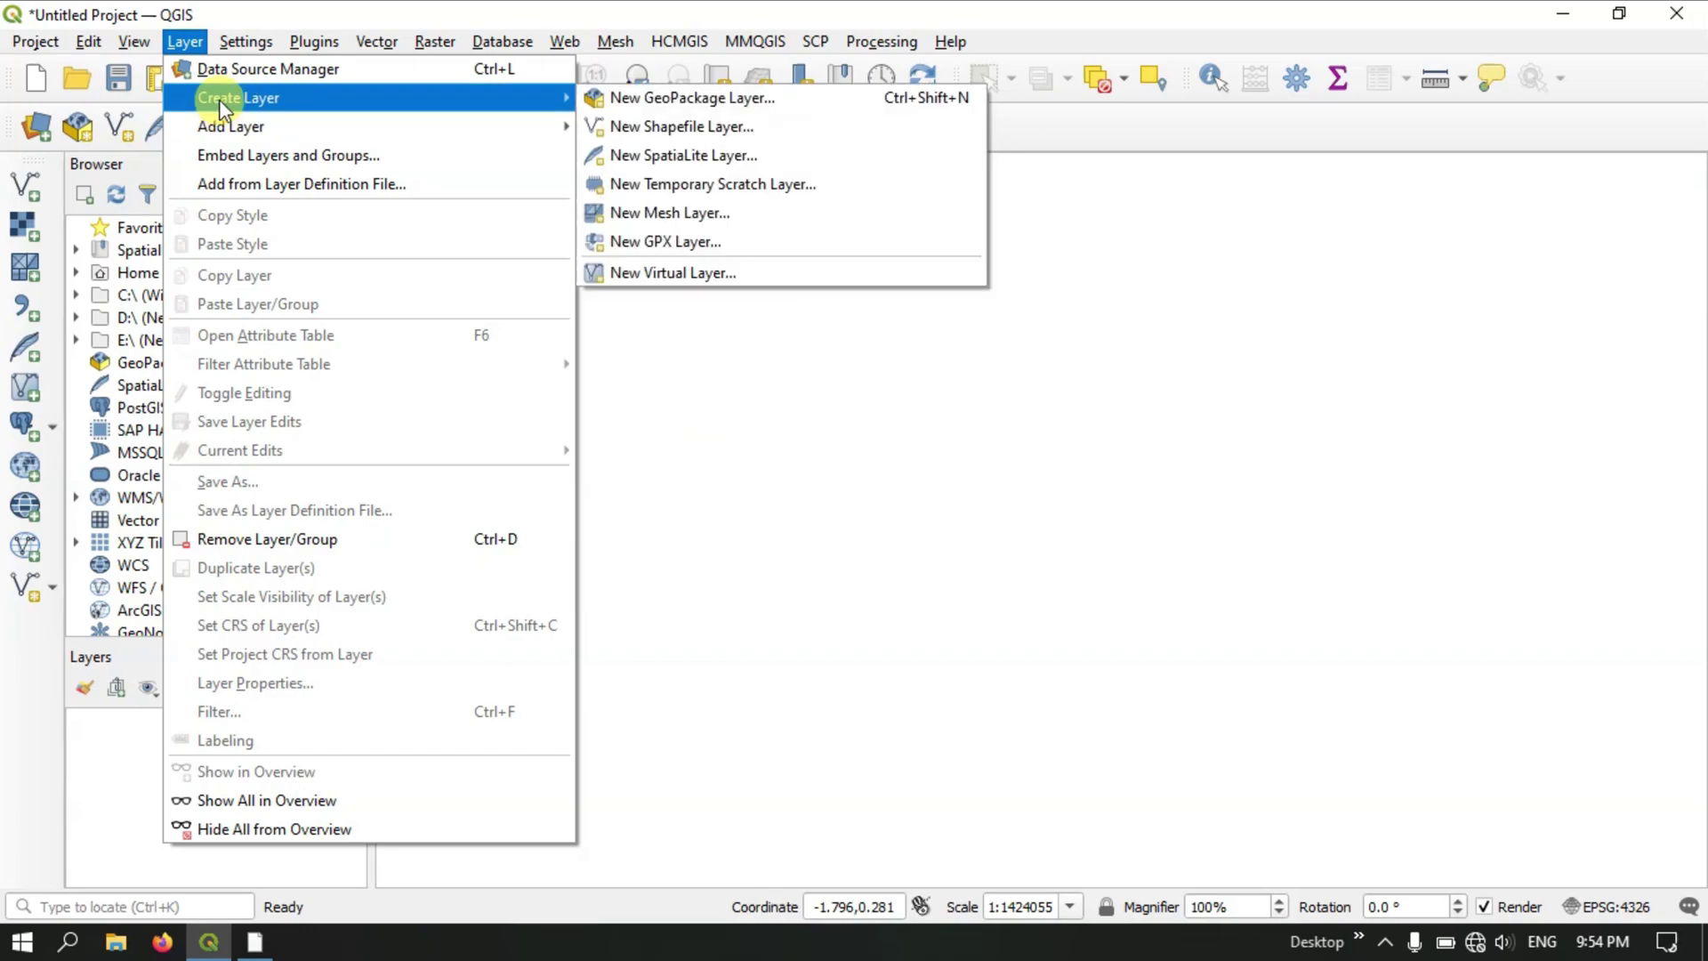
left_click(671, 126)
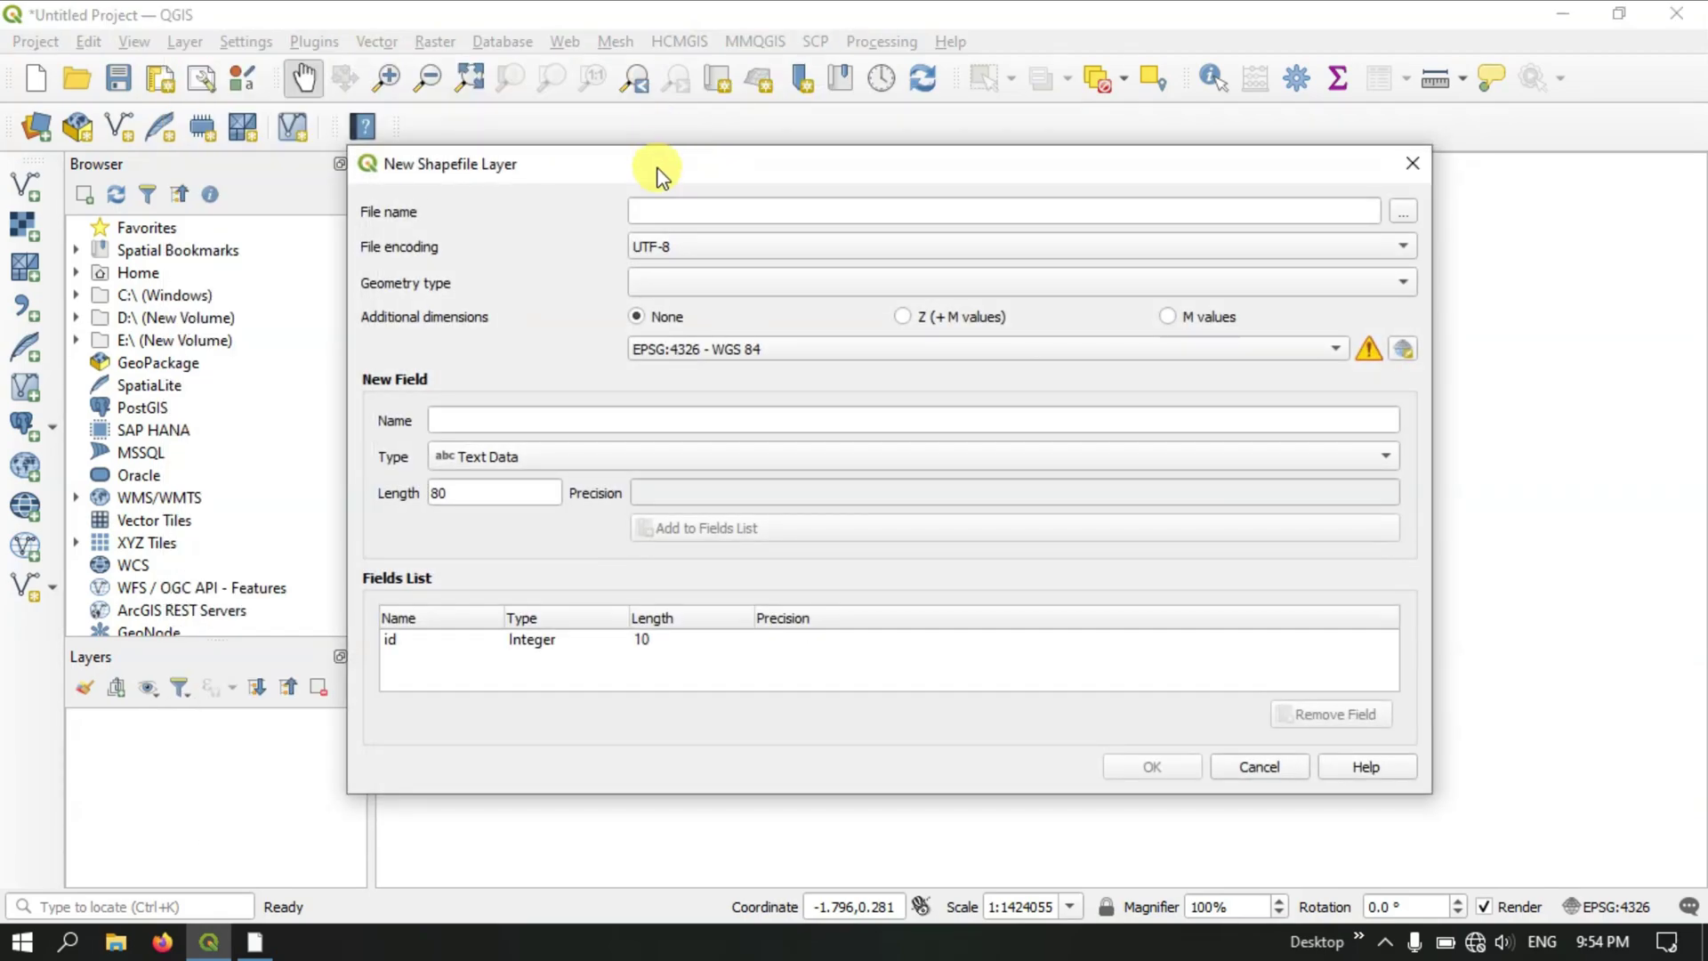
left_click_drag(656, 175, 659, 134)
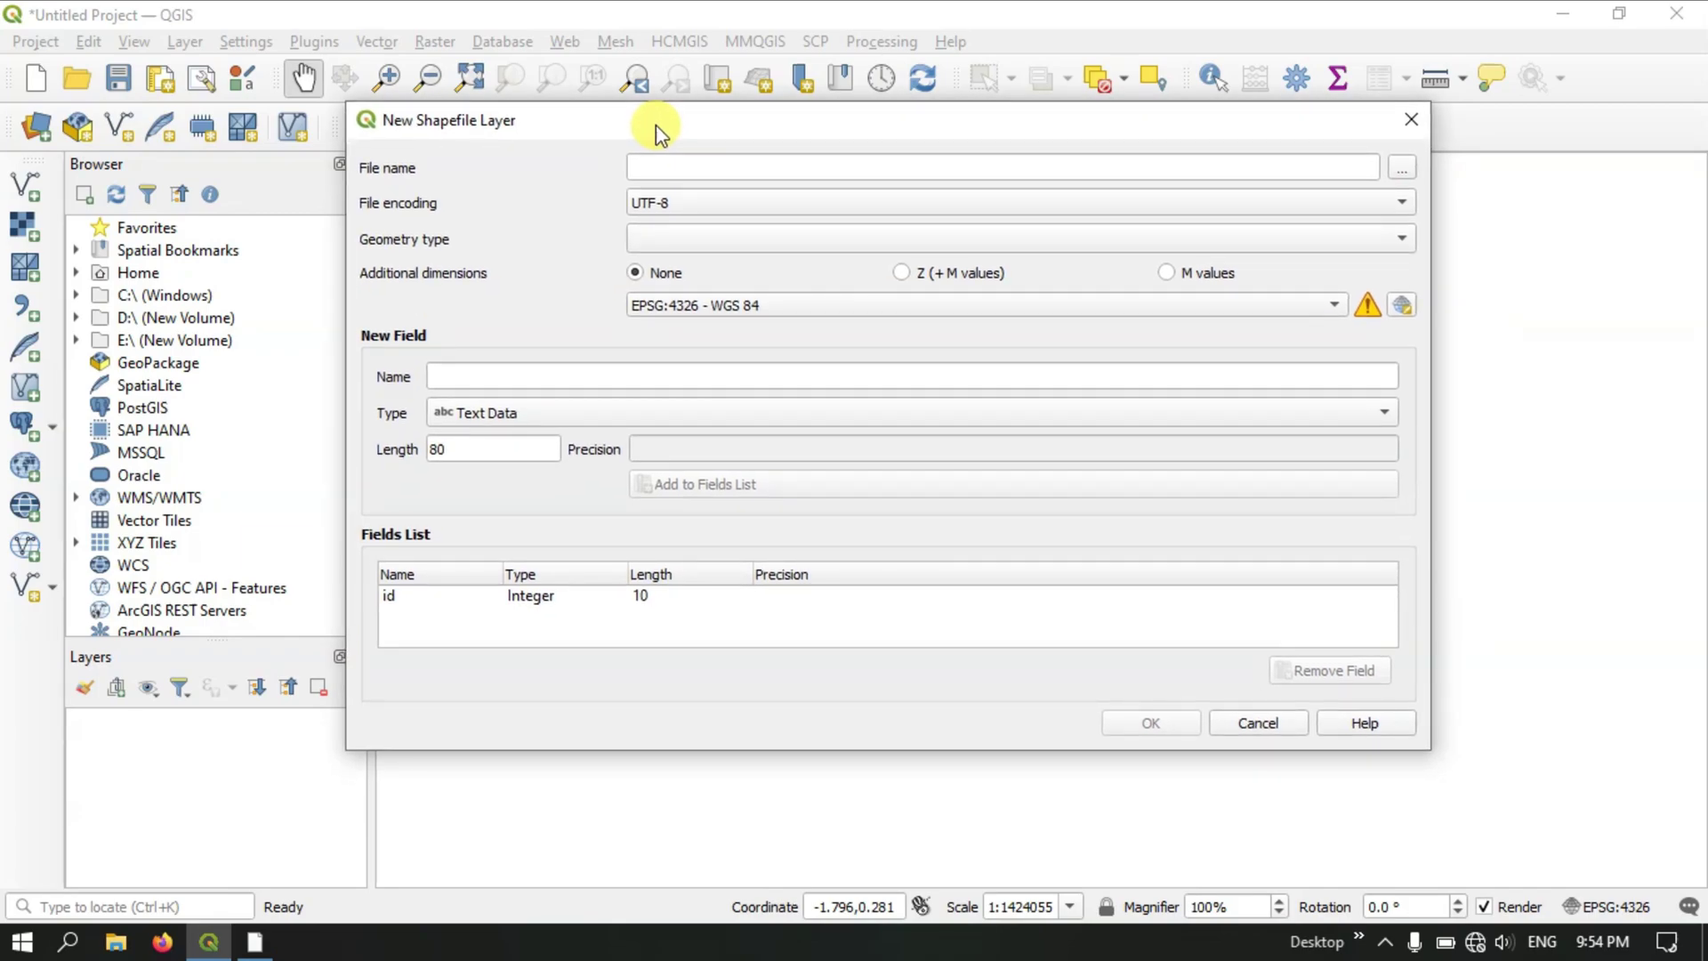
left_click(1405, 169)
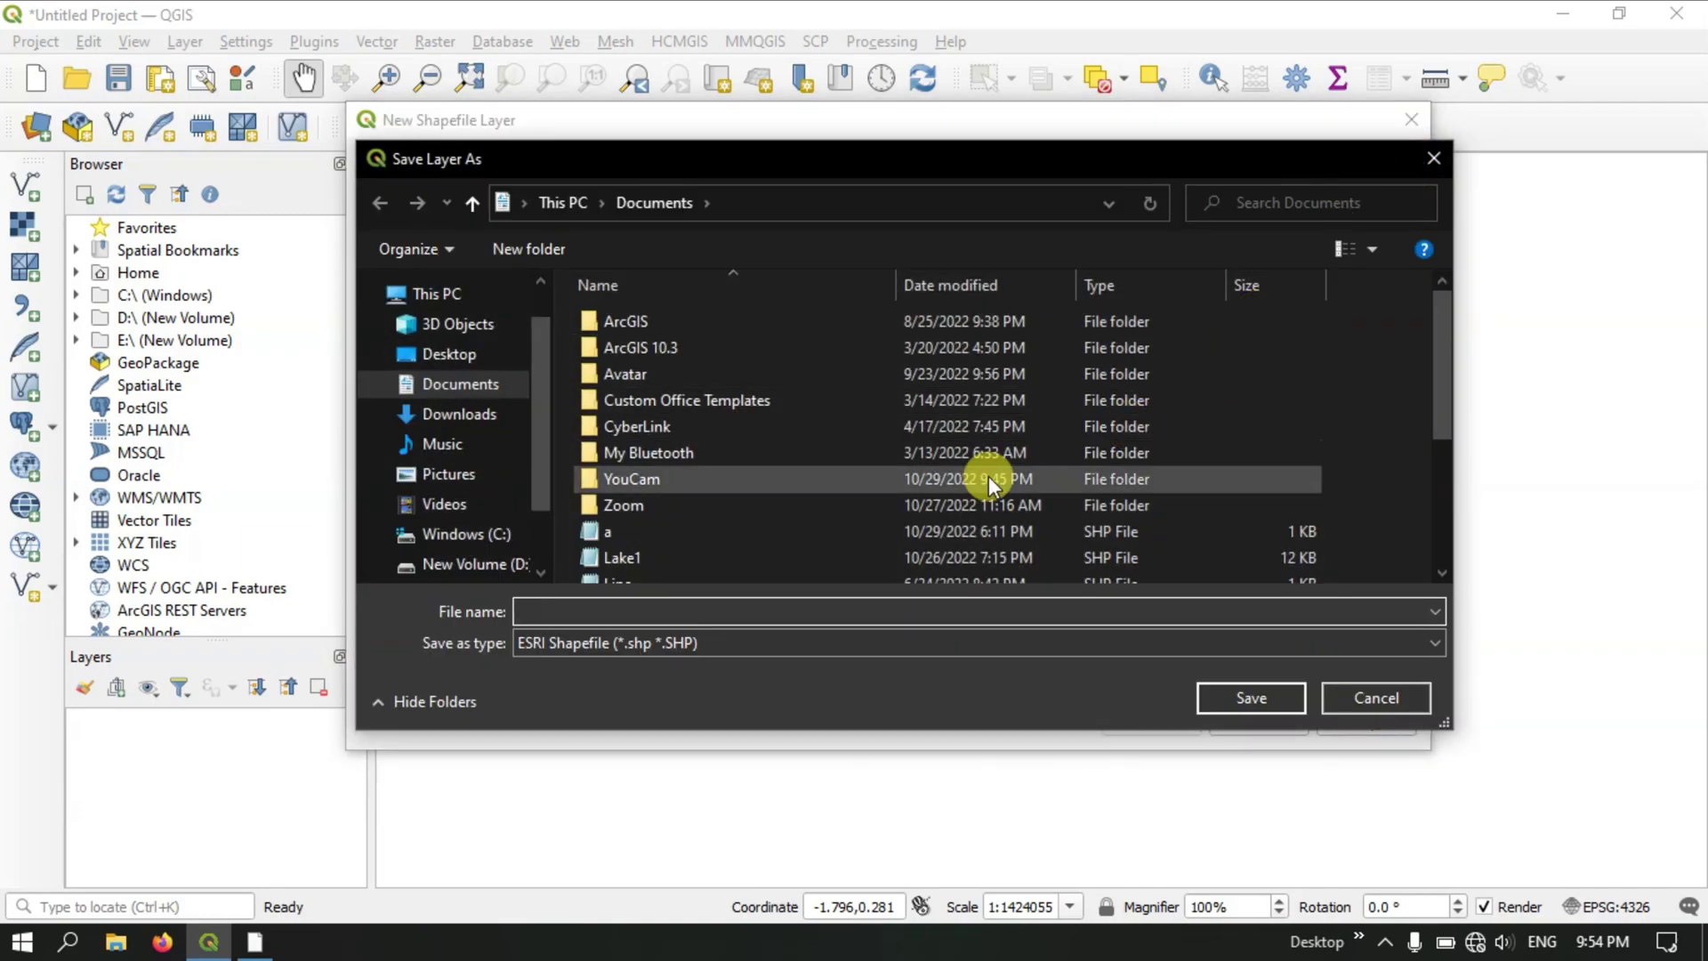
scroll(708, 537, "down", 3)
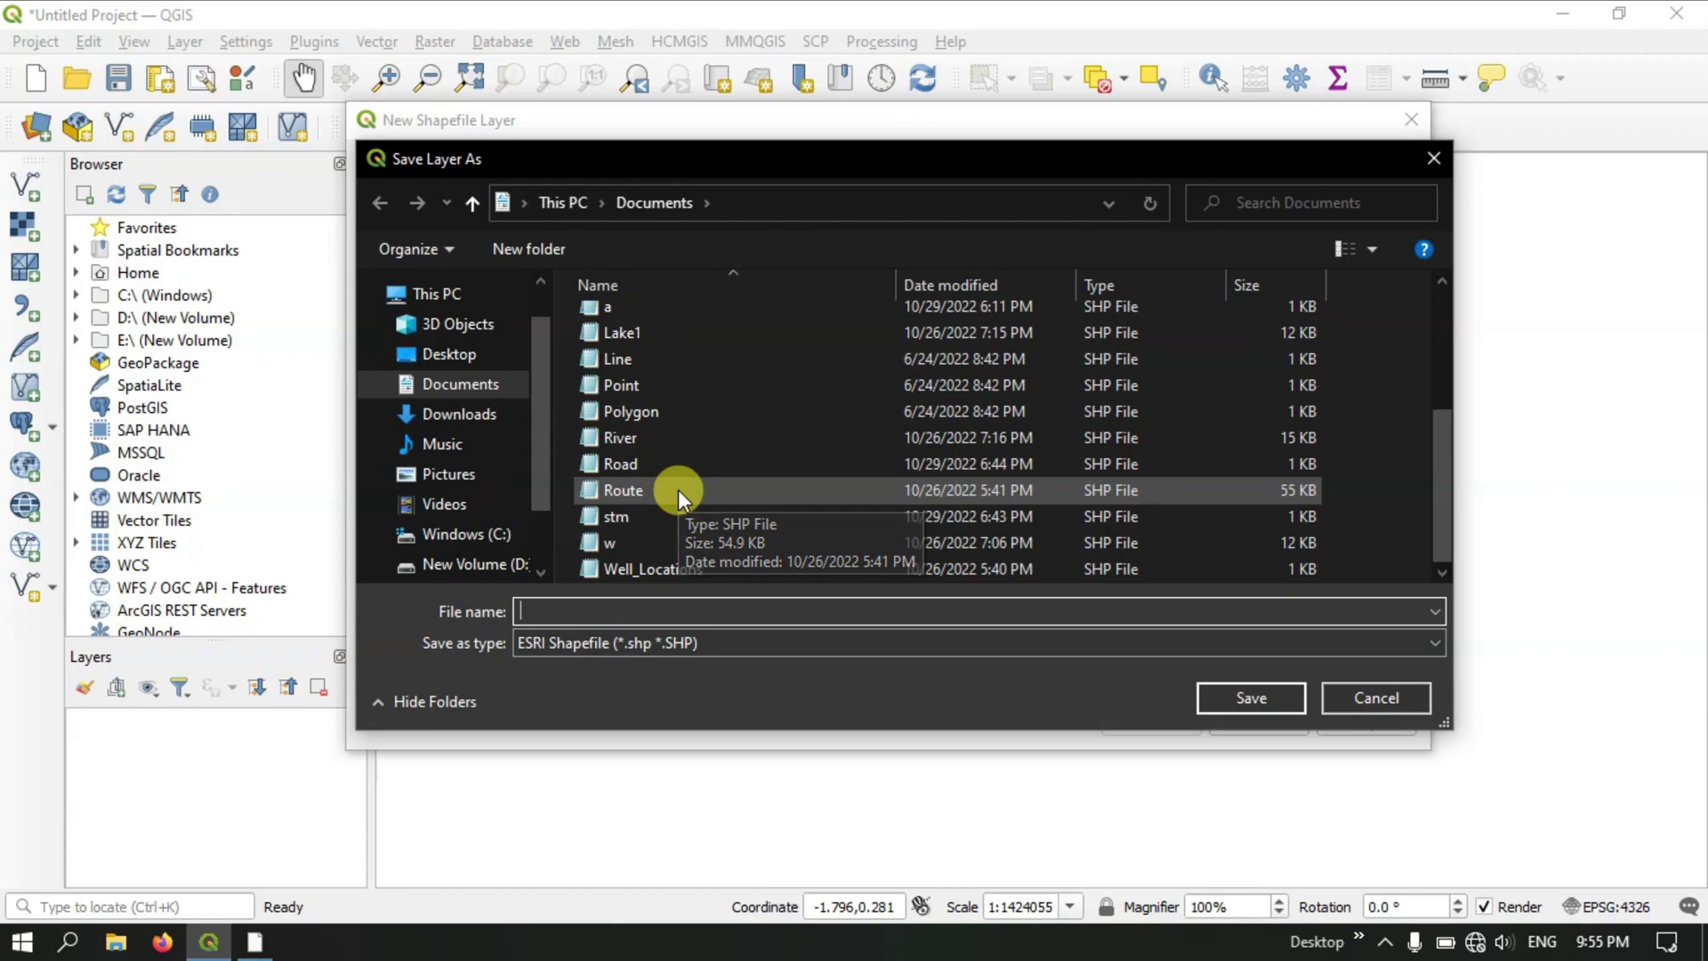
type("Poin")
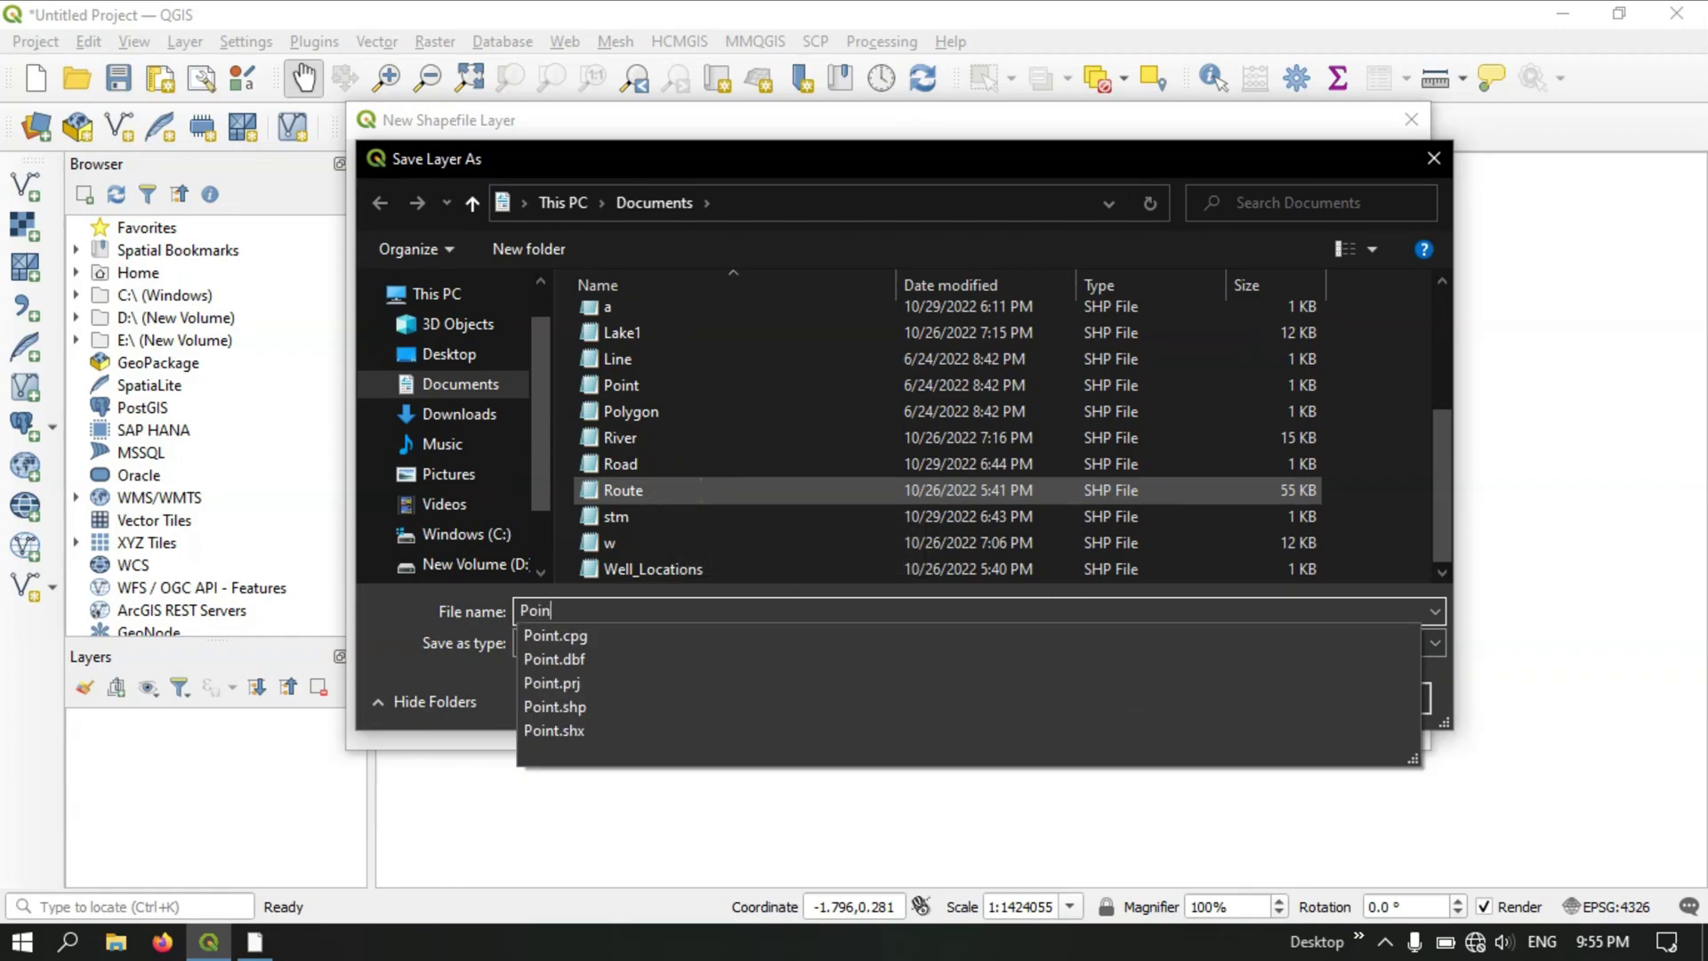
type("t_")
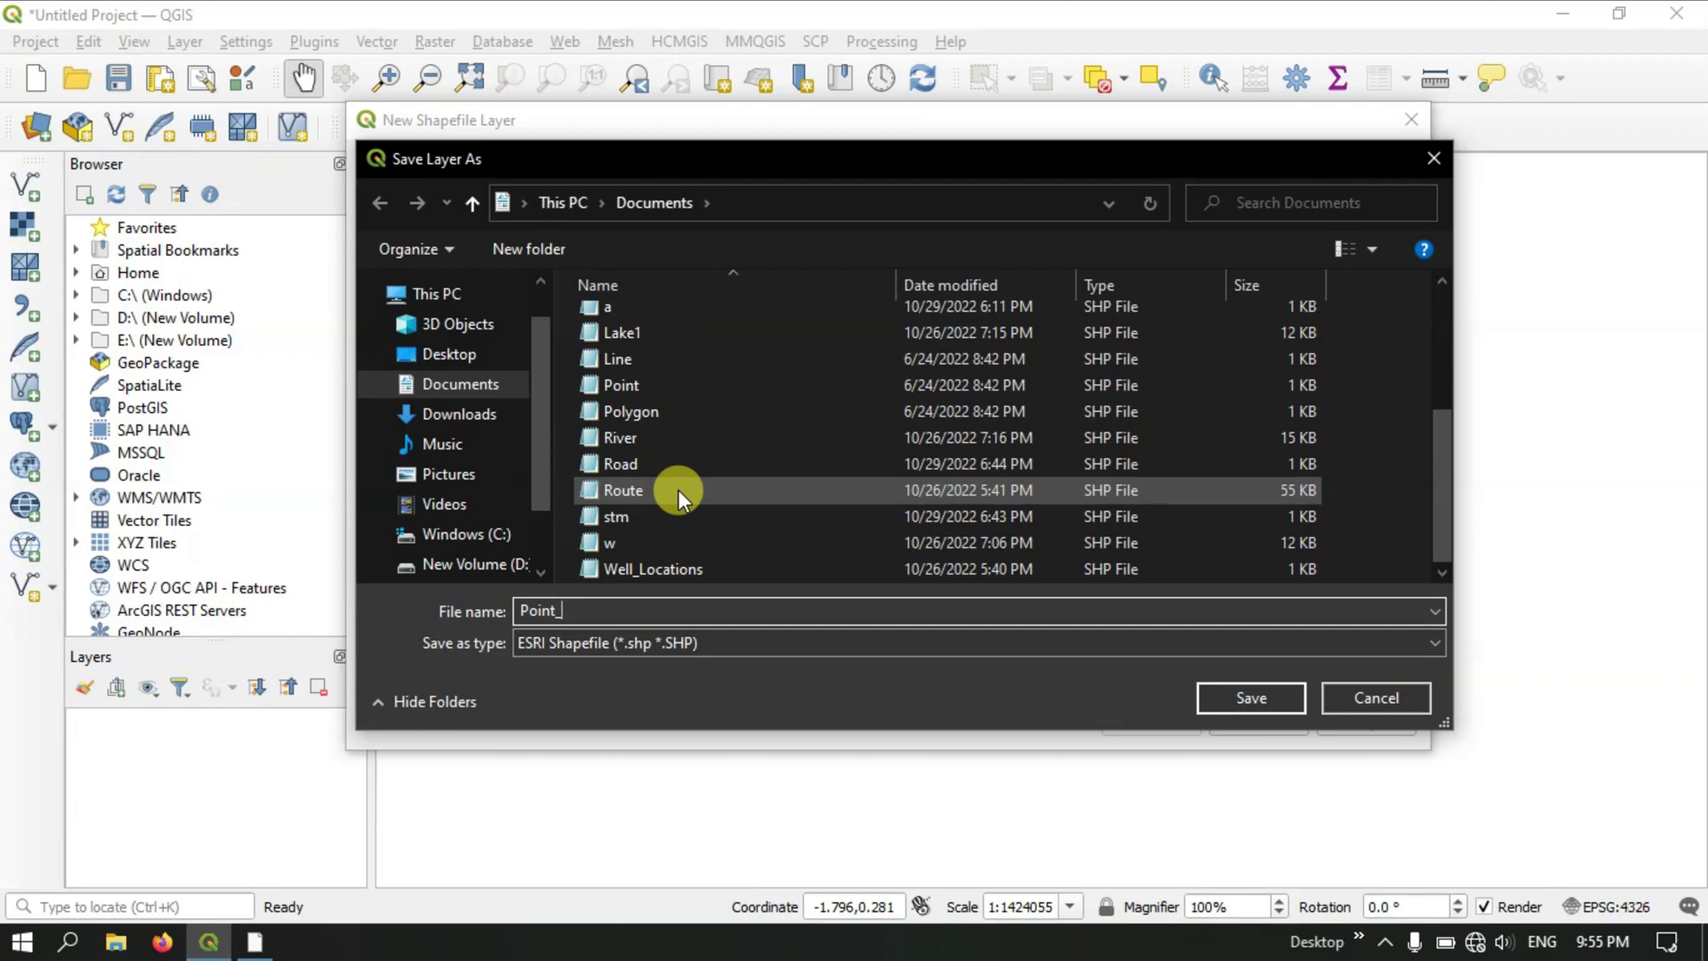
type("QGIS")
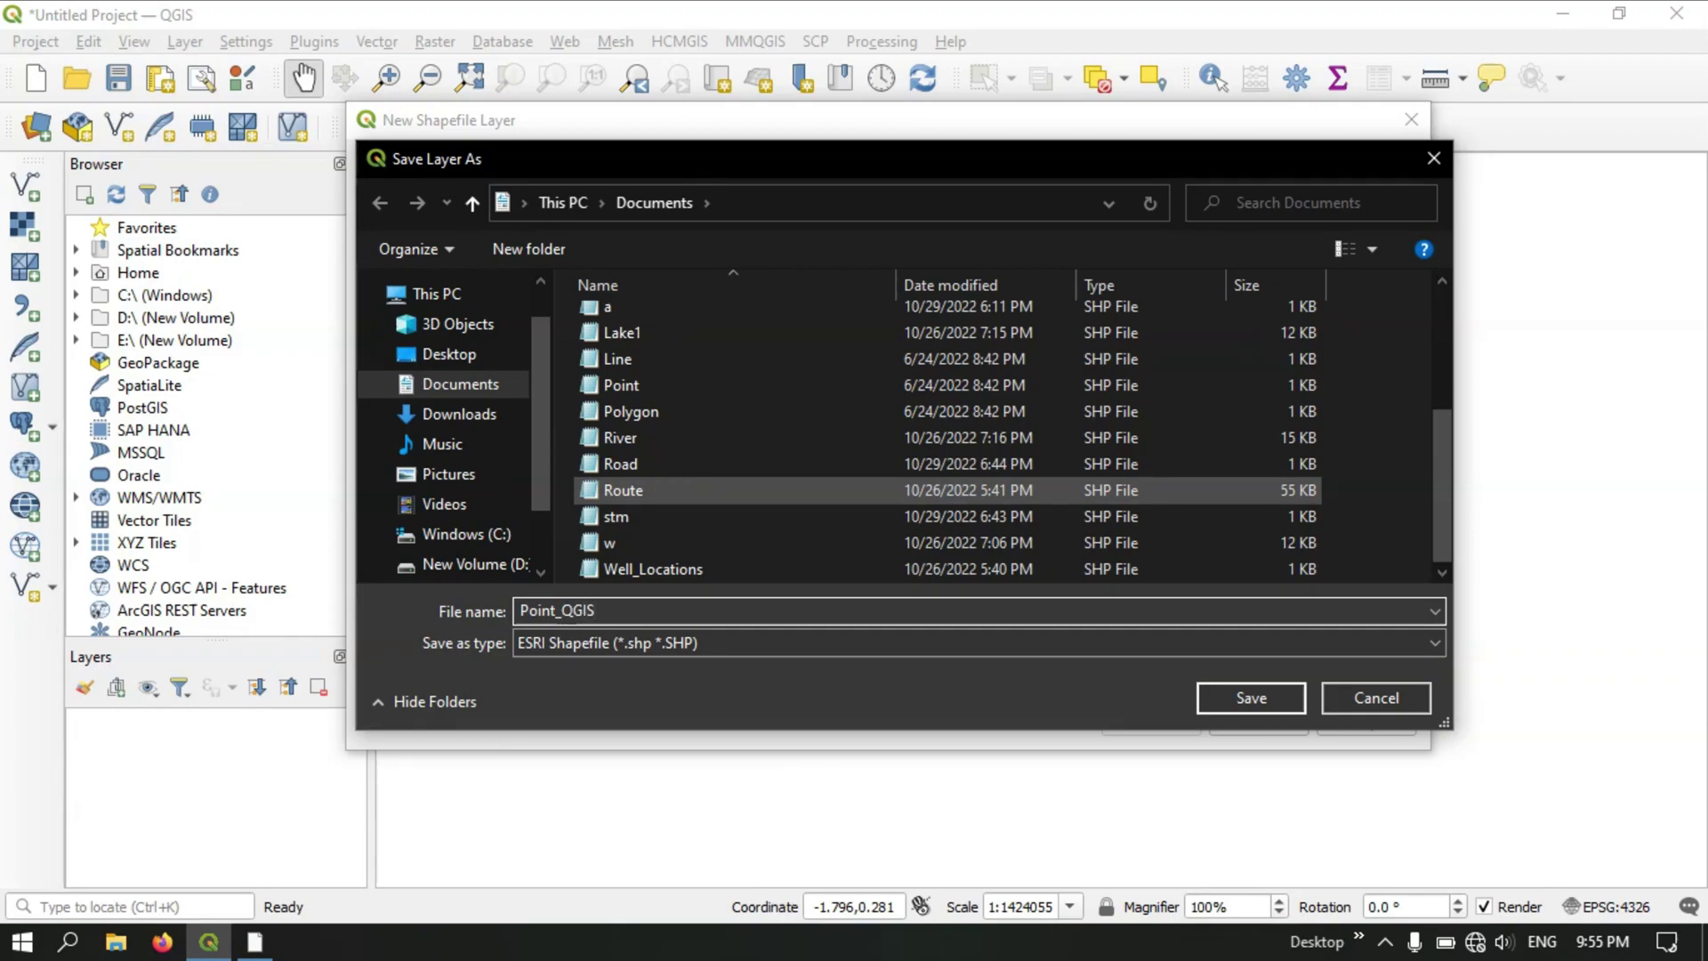
left_click(1215, 702)
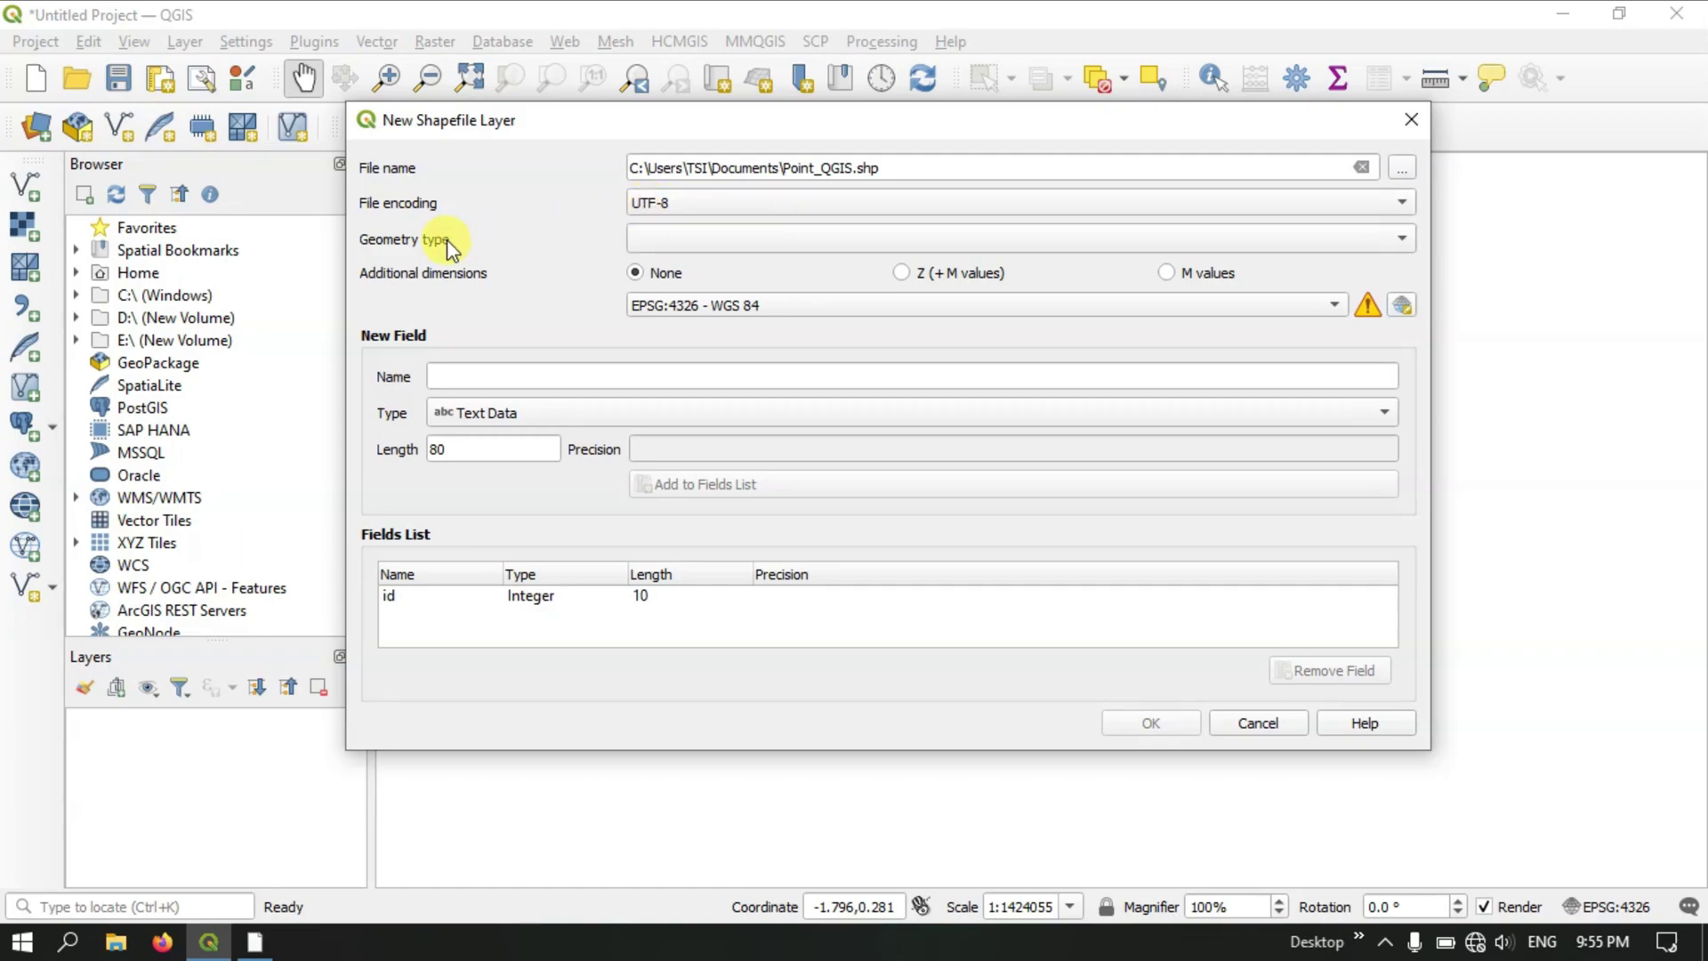
Set the new layer's geometry type to Point and its coordinate system to EPSG:32644 - WGS 84 / UTM zone 44N.
left_click(695, 251)
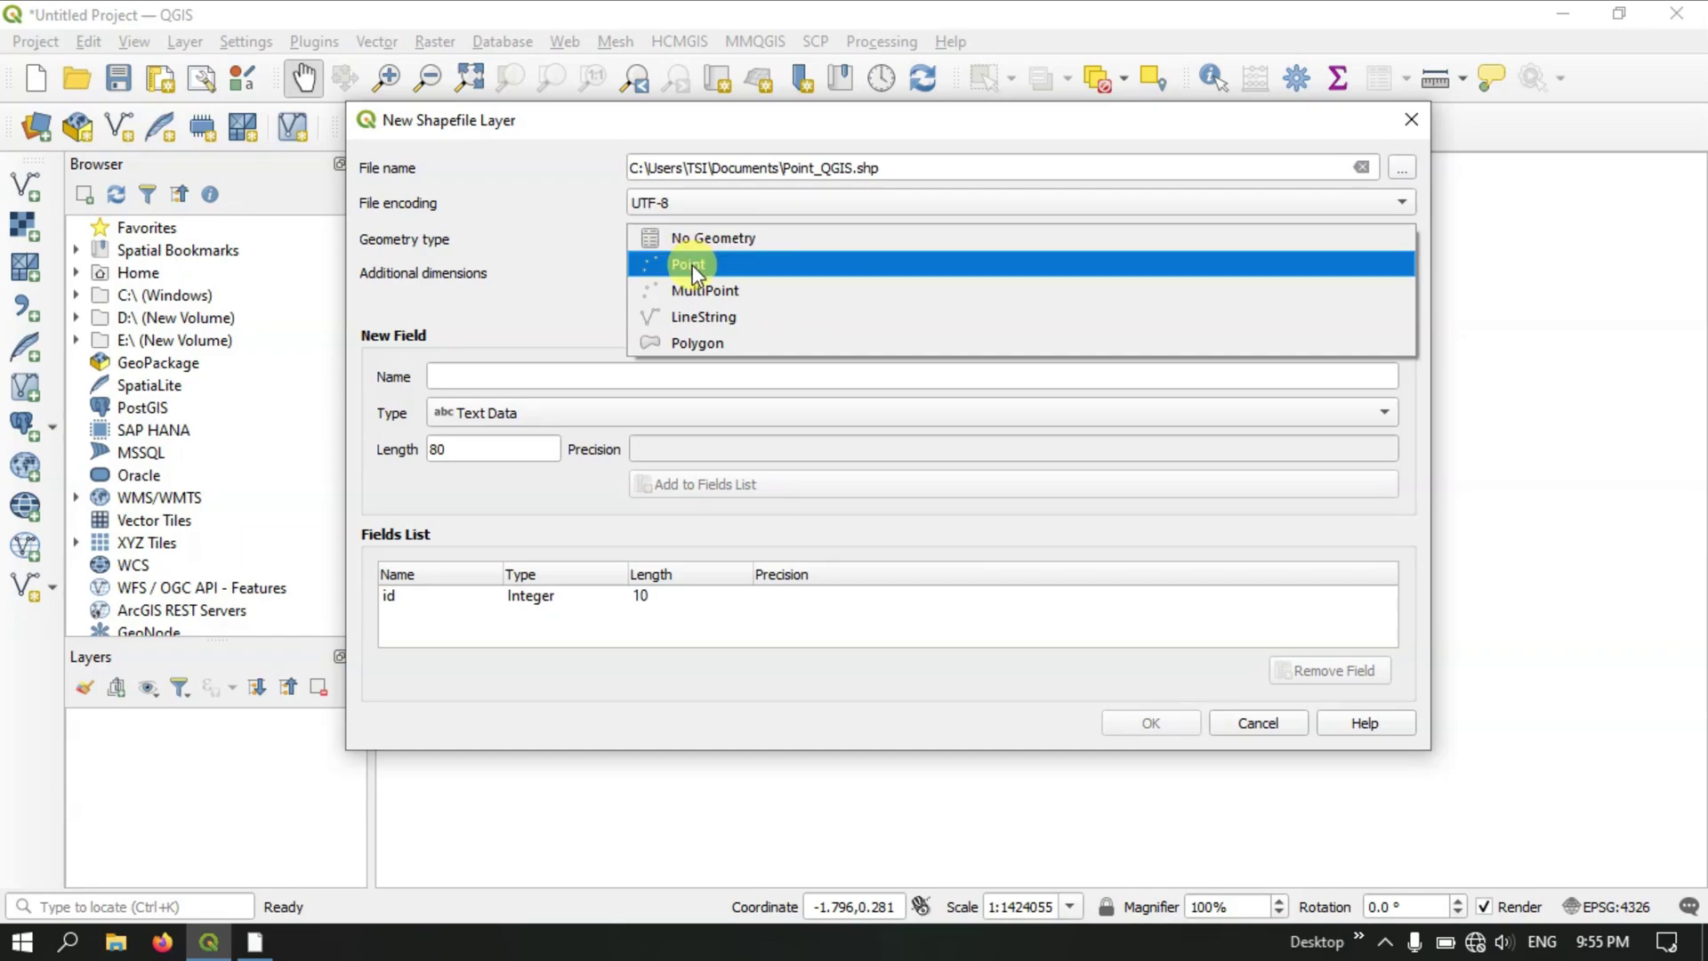
left_click(695, 264)
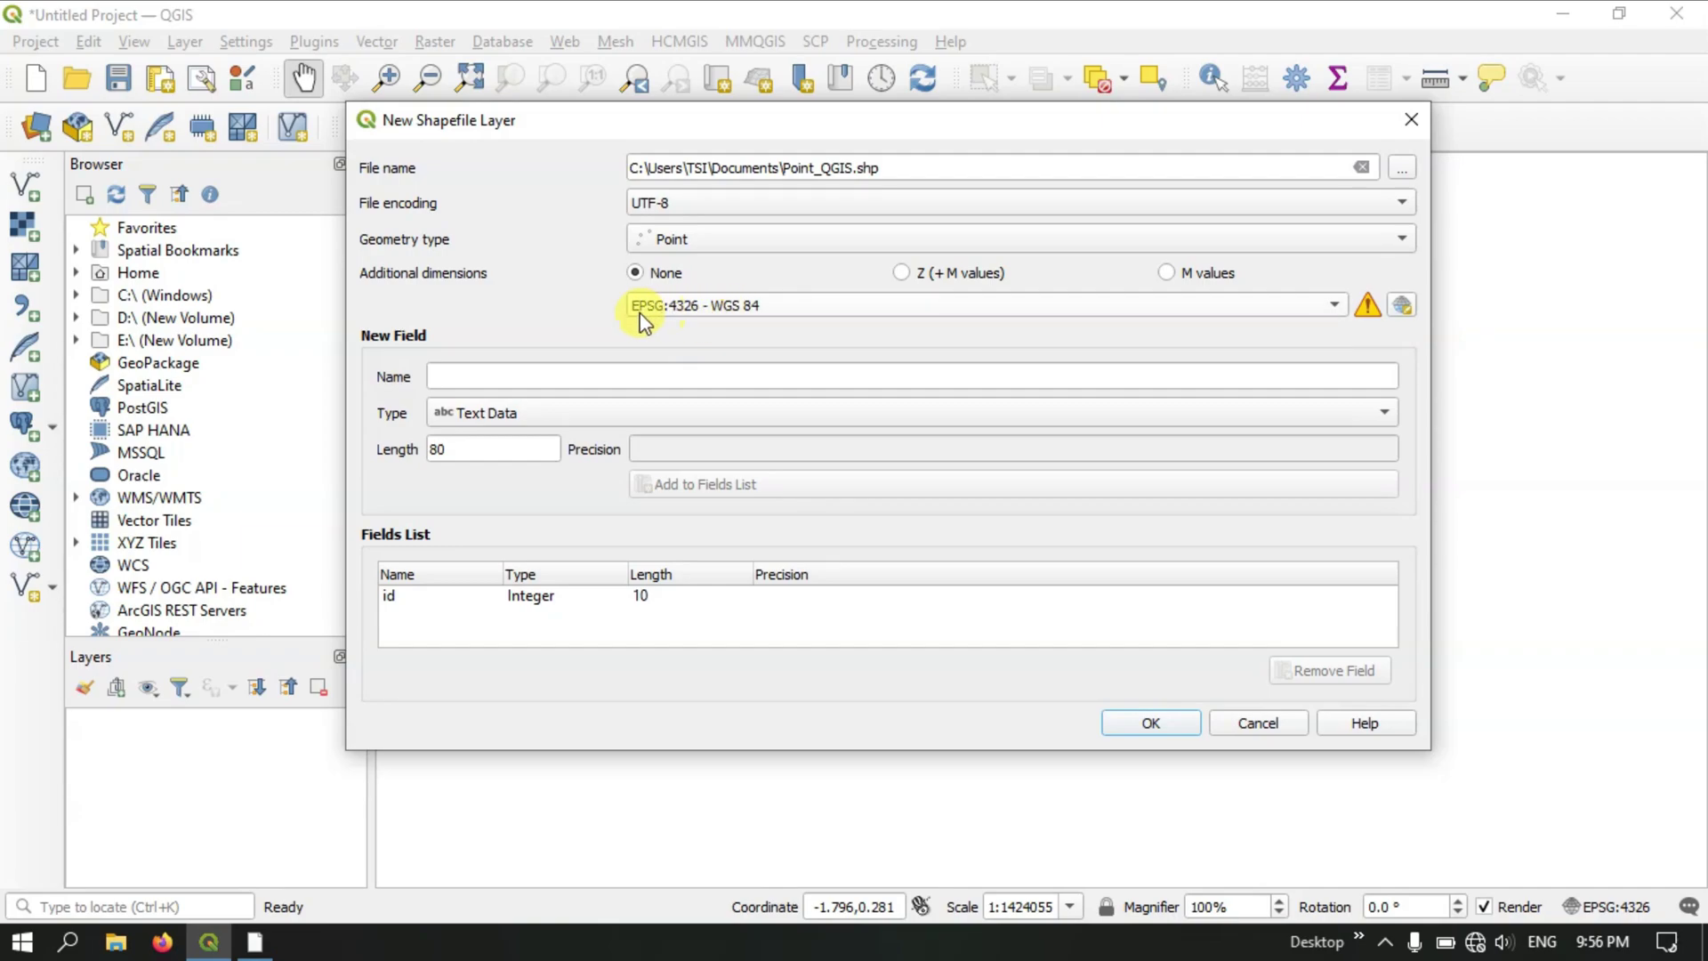
left_click(809, 316)
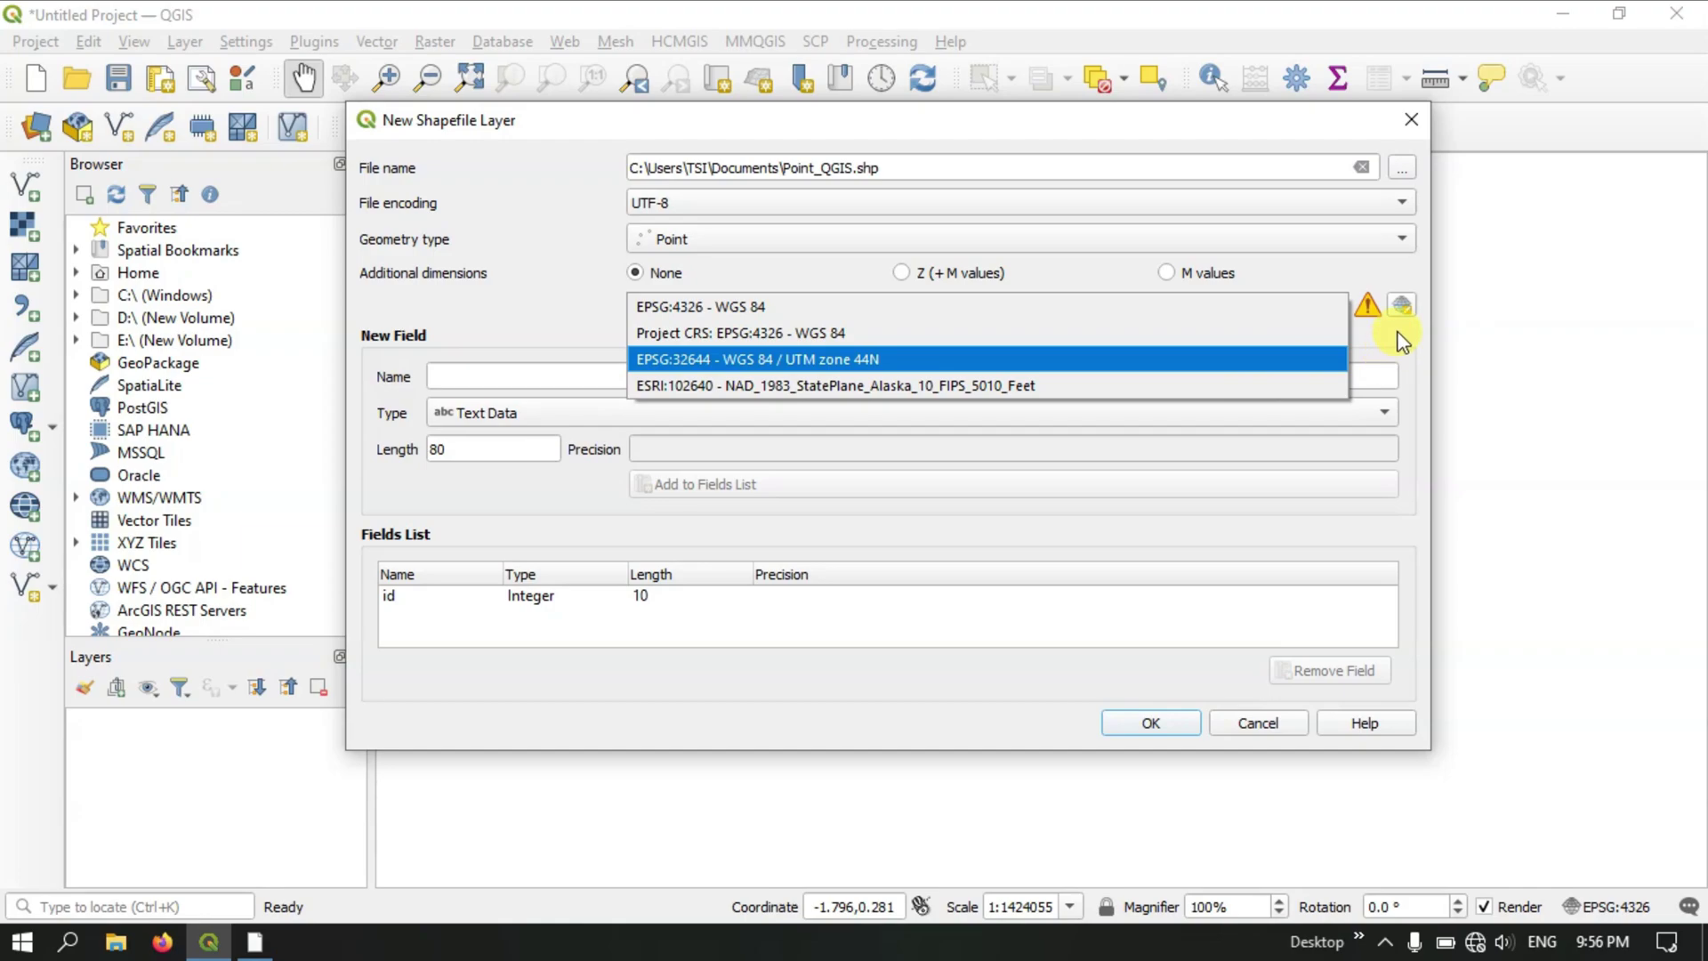
left_click(1388, 352)
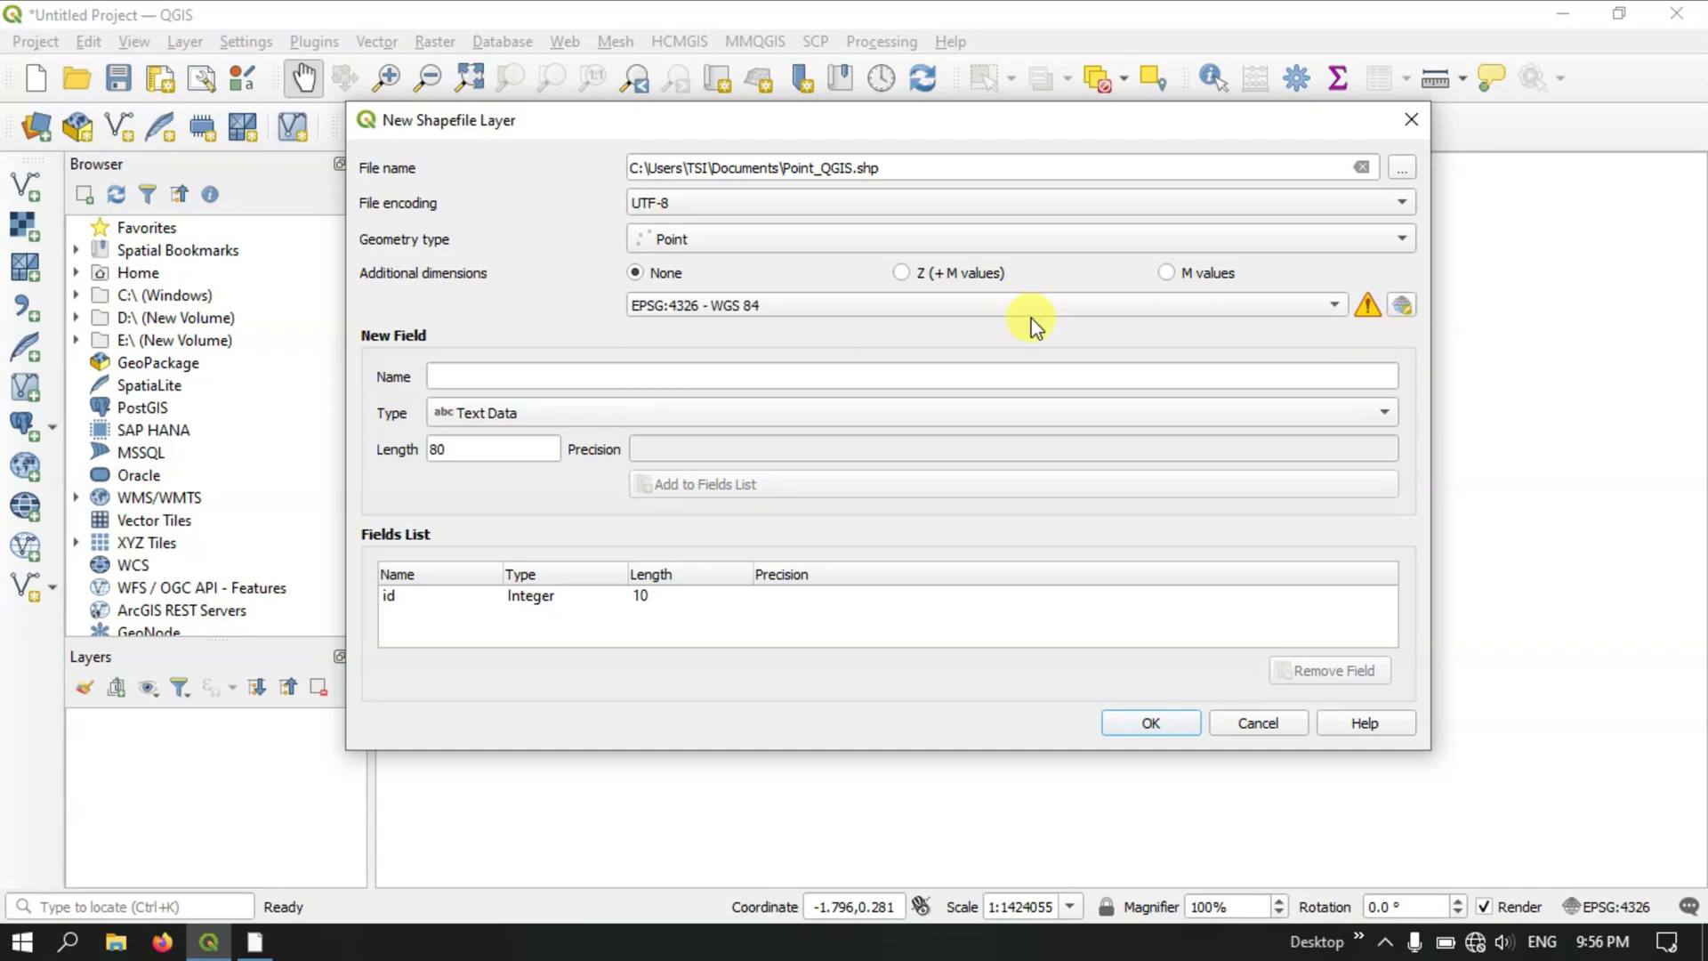
left_click(1408, 311)
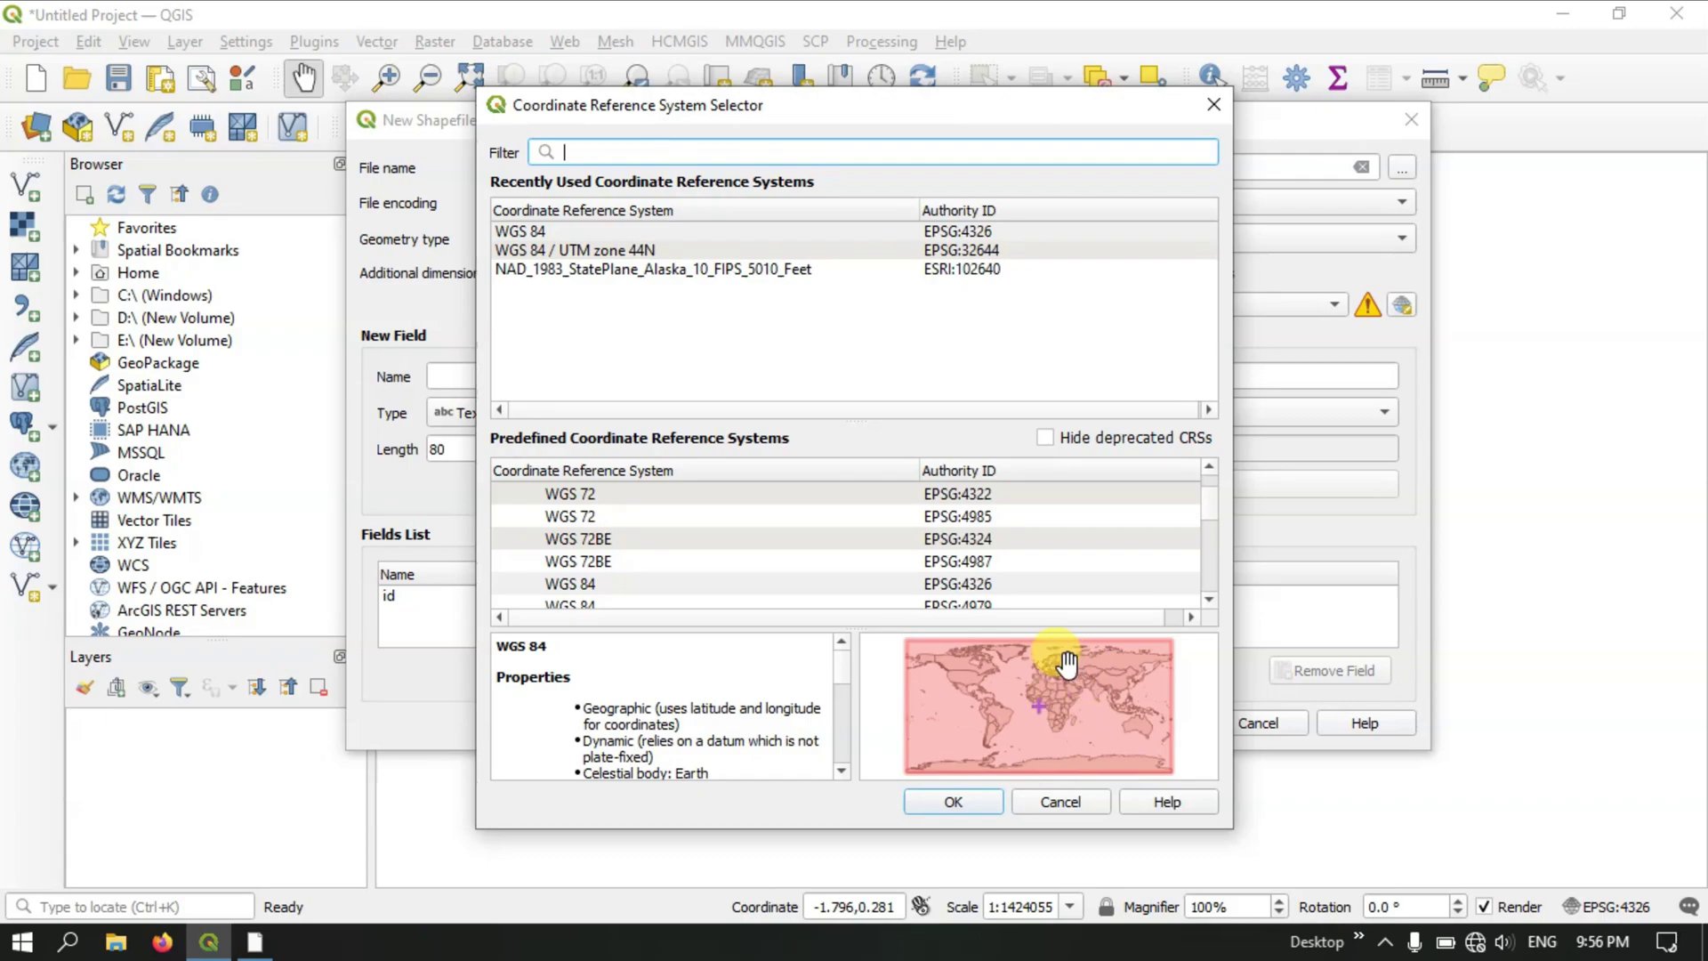
left_click(611, 152)
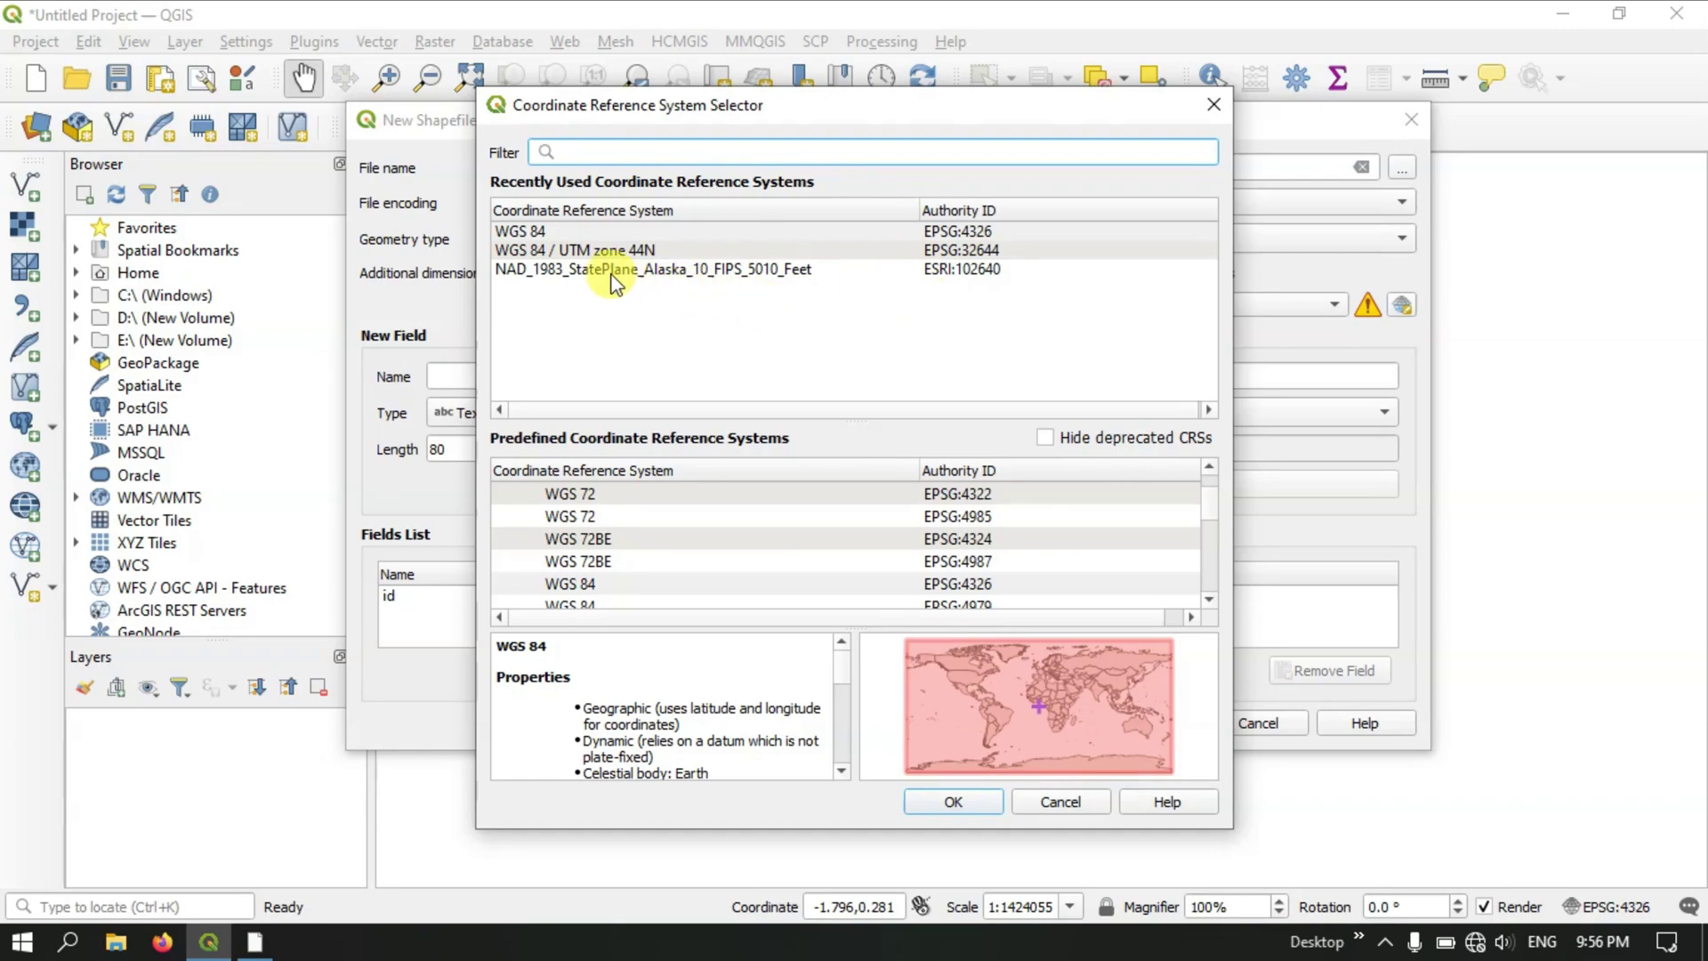
left_click(603, 253)
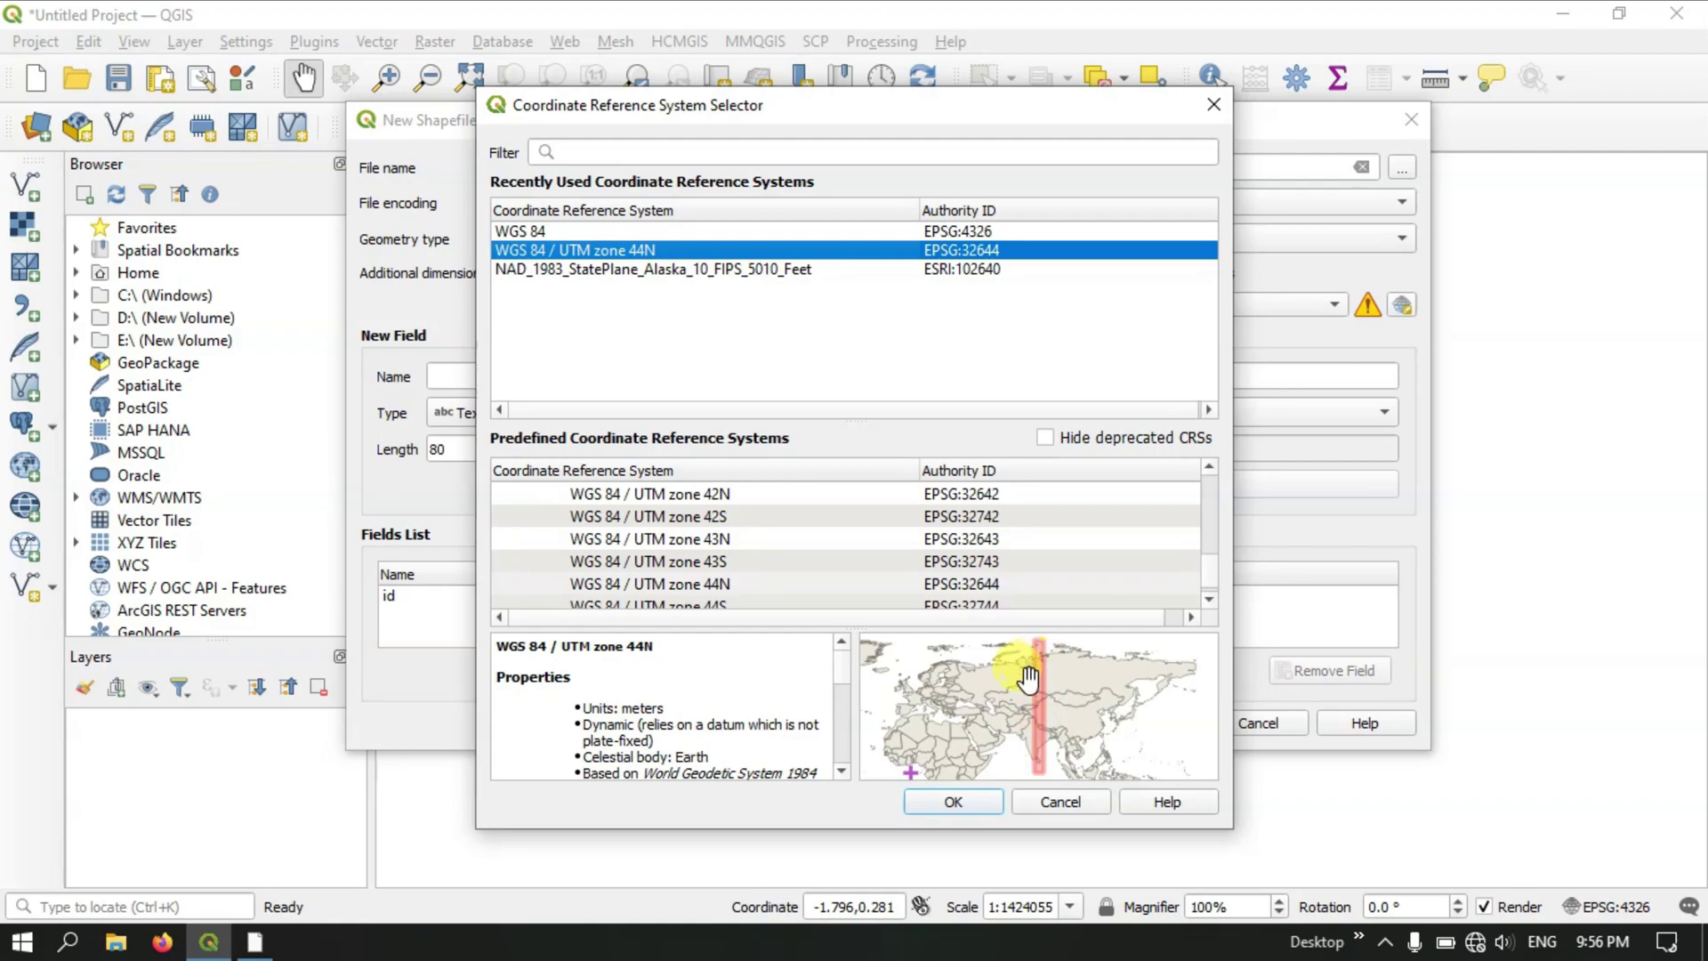
left_click(976, 802)
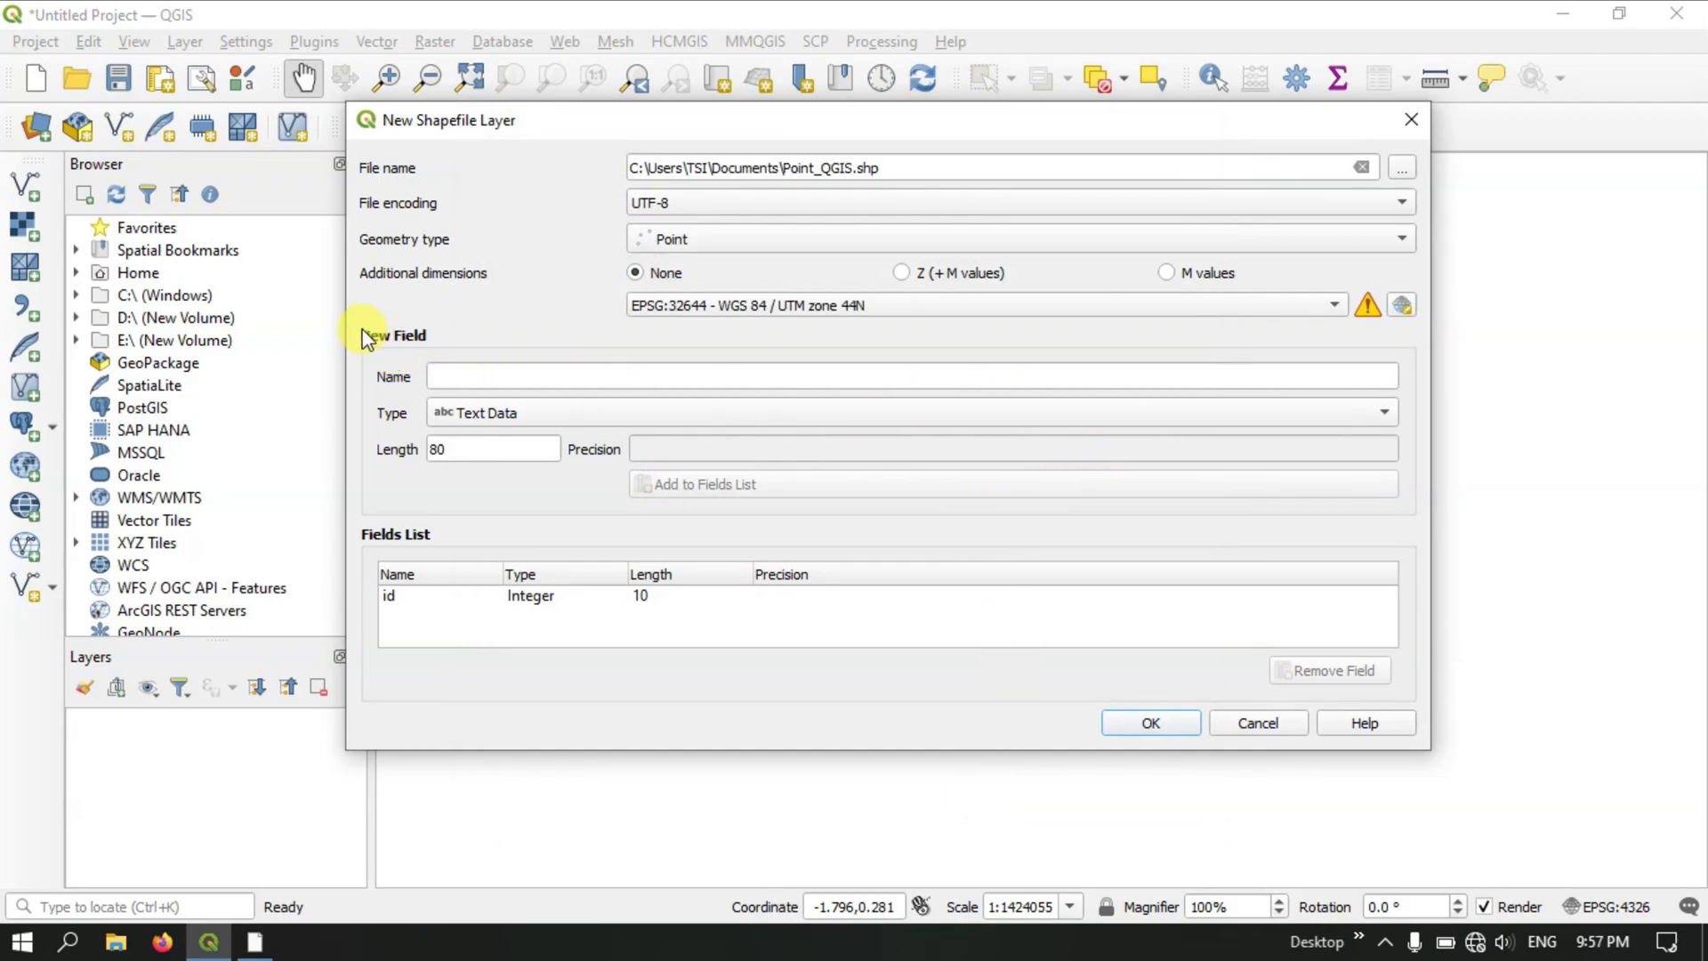
Add a text field called Name with a length of 50 to the new layer's fields list.
left_click(459, 374)
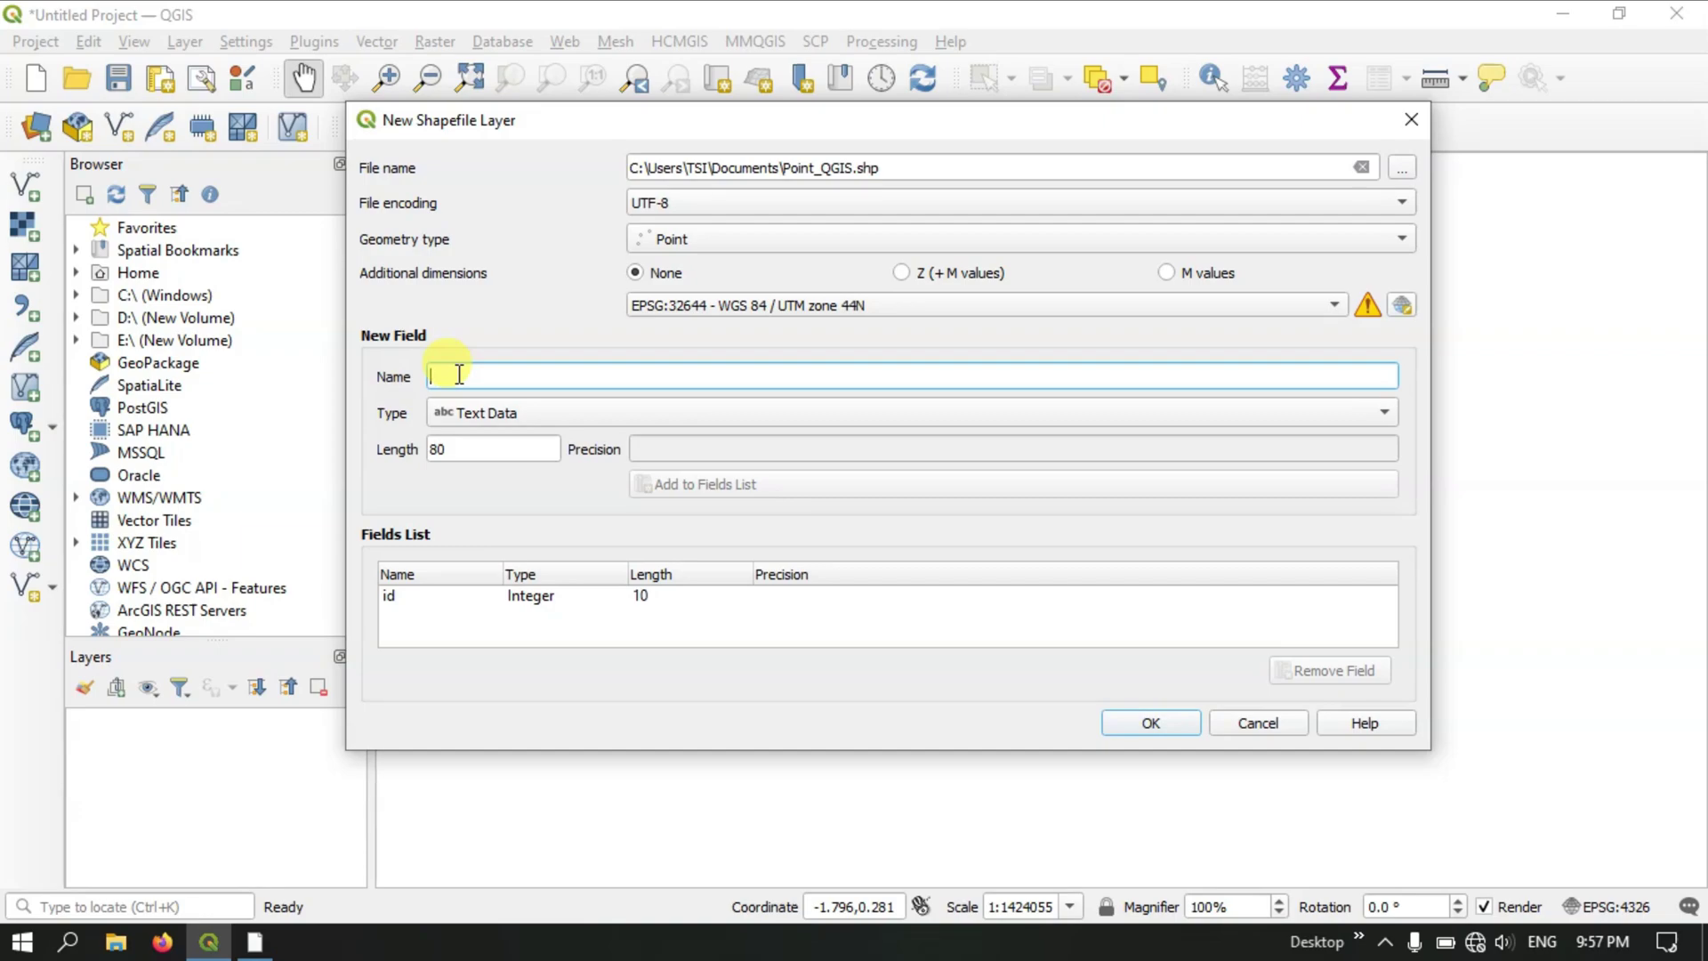
type("N")
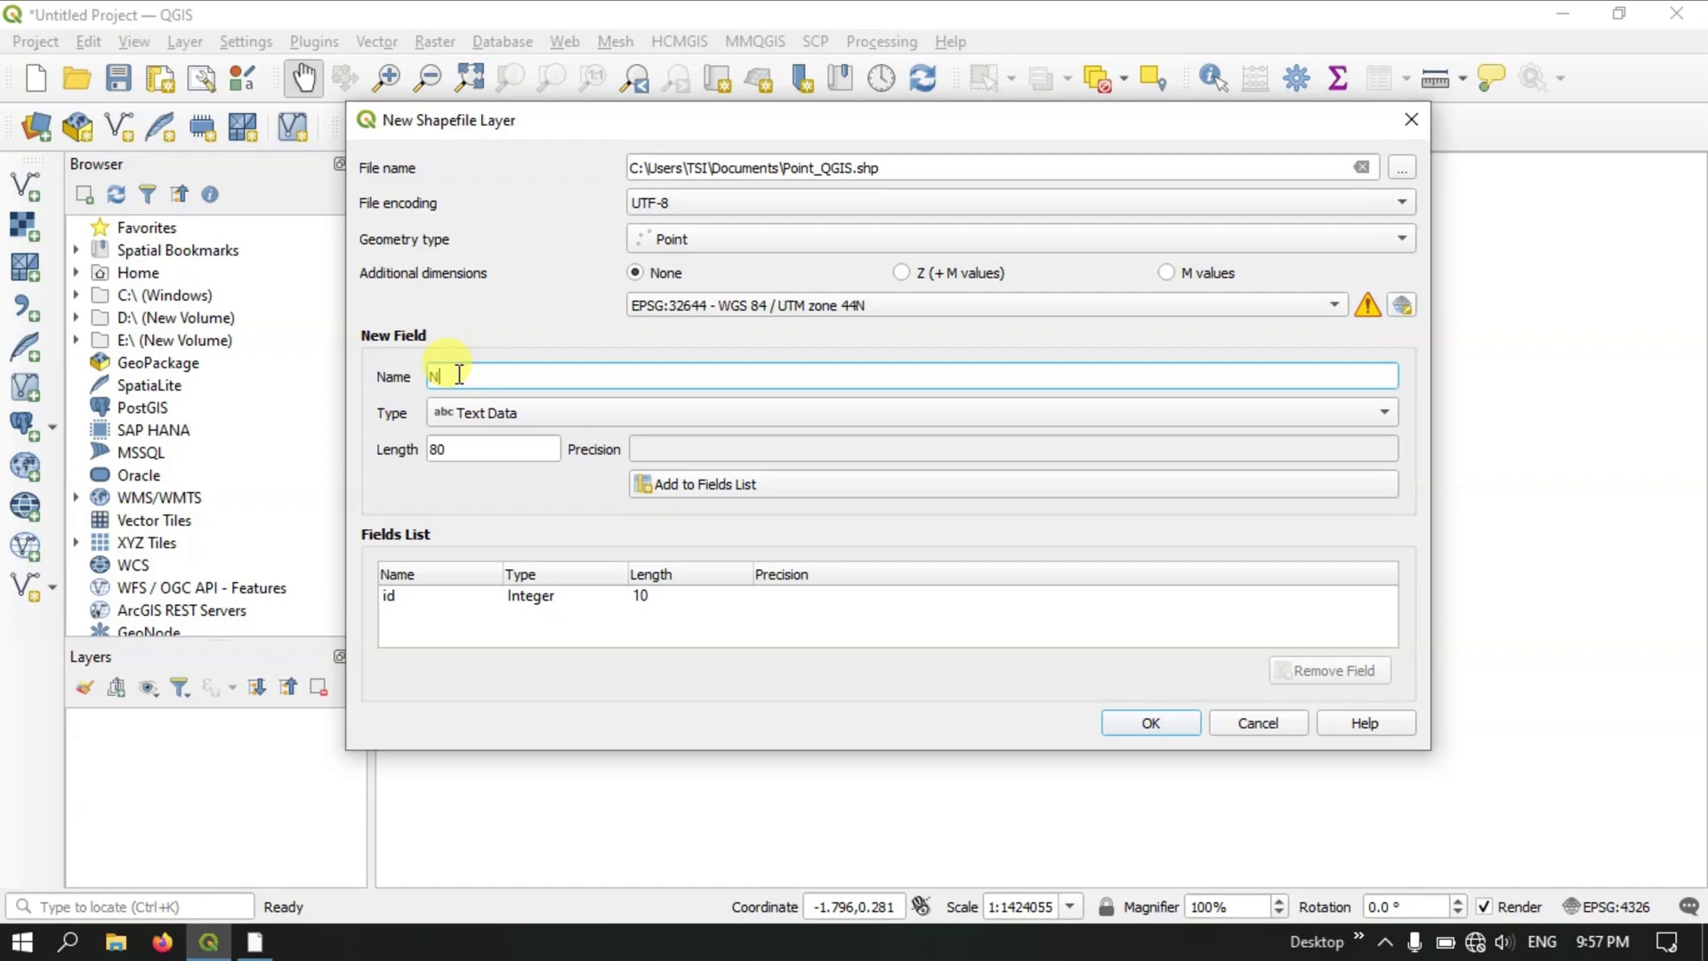
type("ame")
left_click(491, 419)
left_click(496, 426)
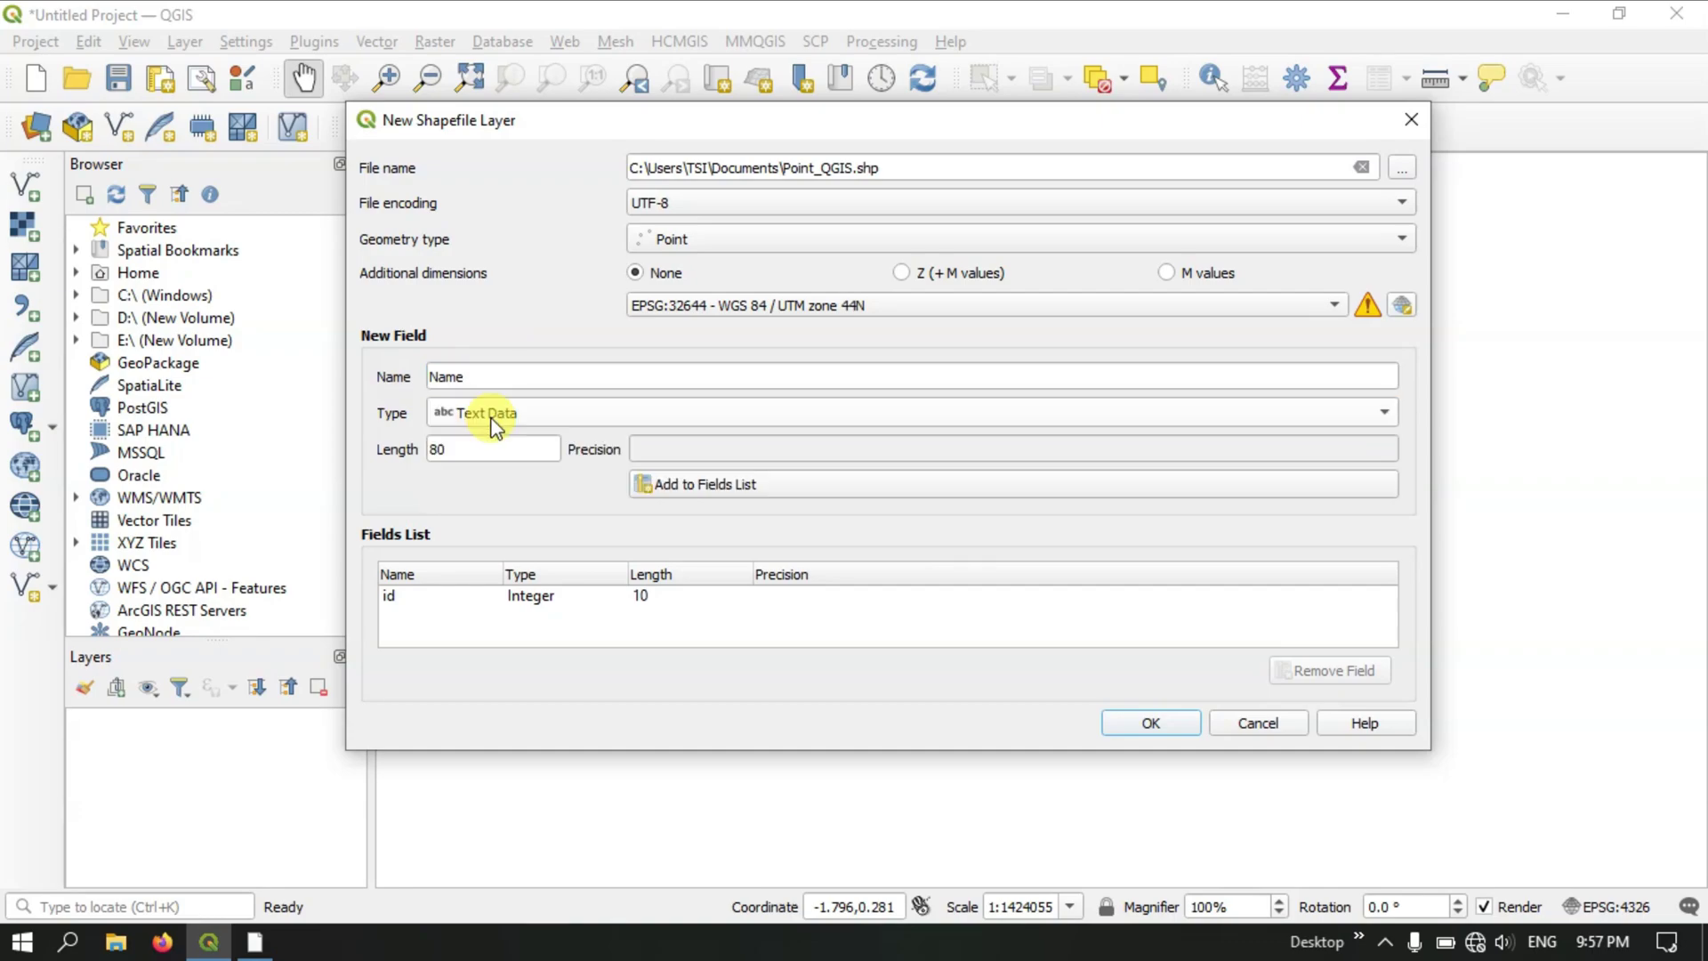
double_click(428, 451)
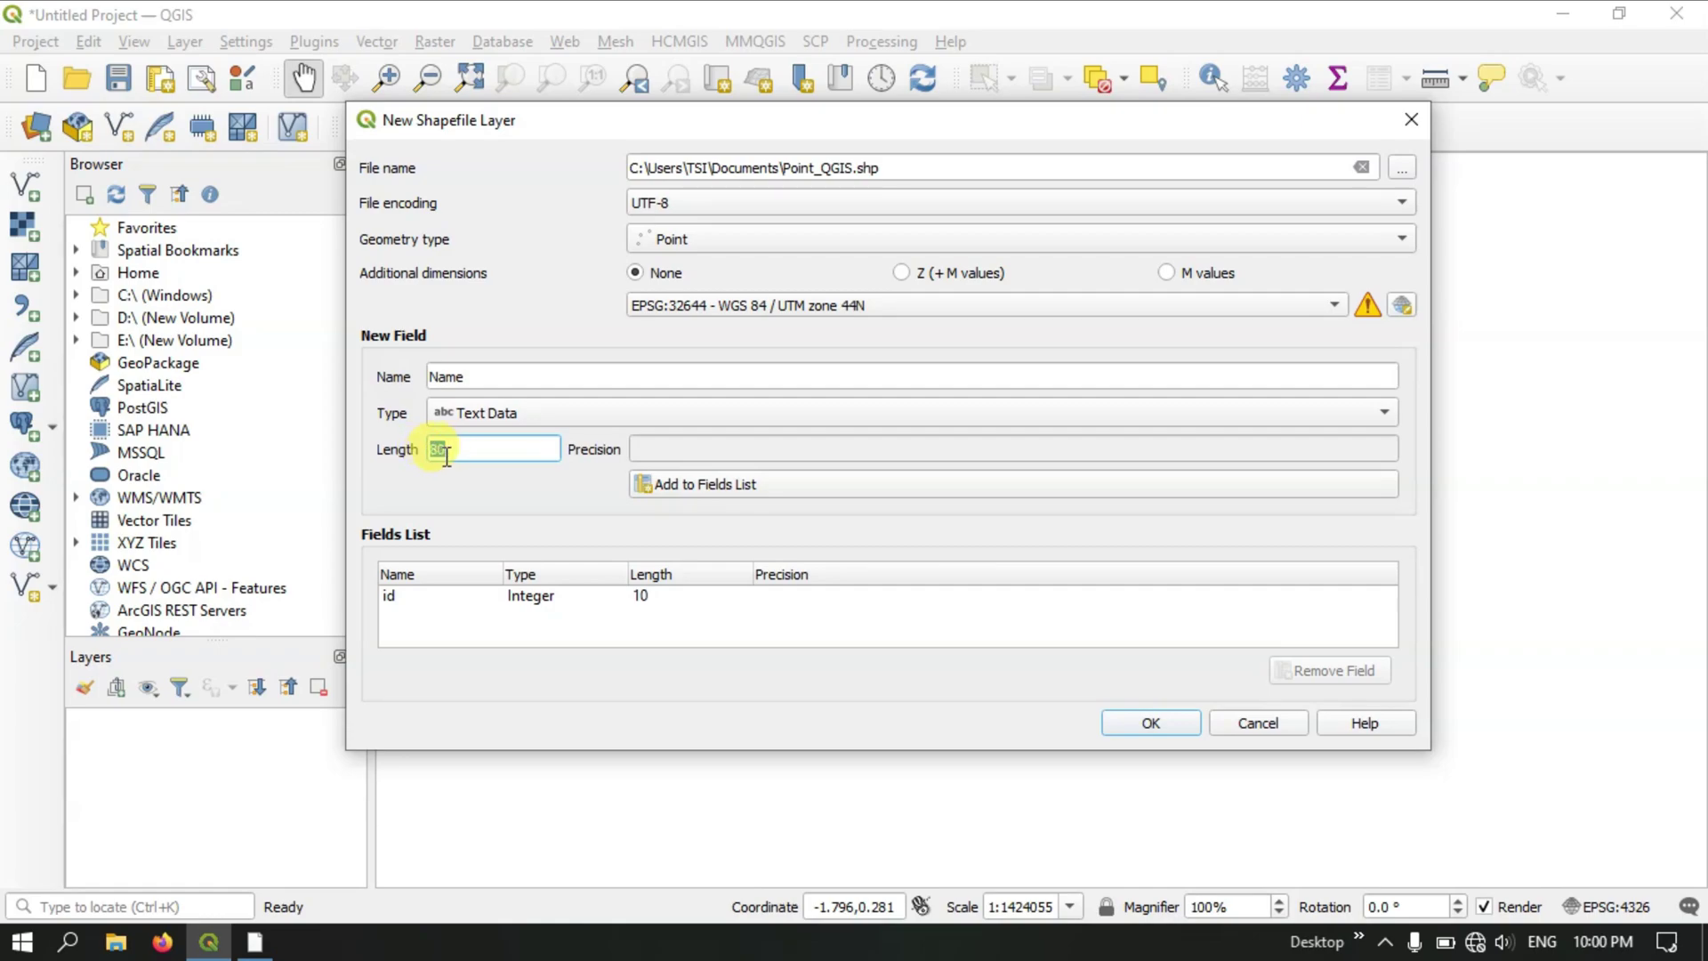
left_click_drag(449, 449, 432, 458)
type("50")
left_click(726, 488)
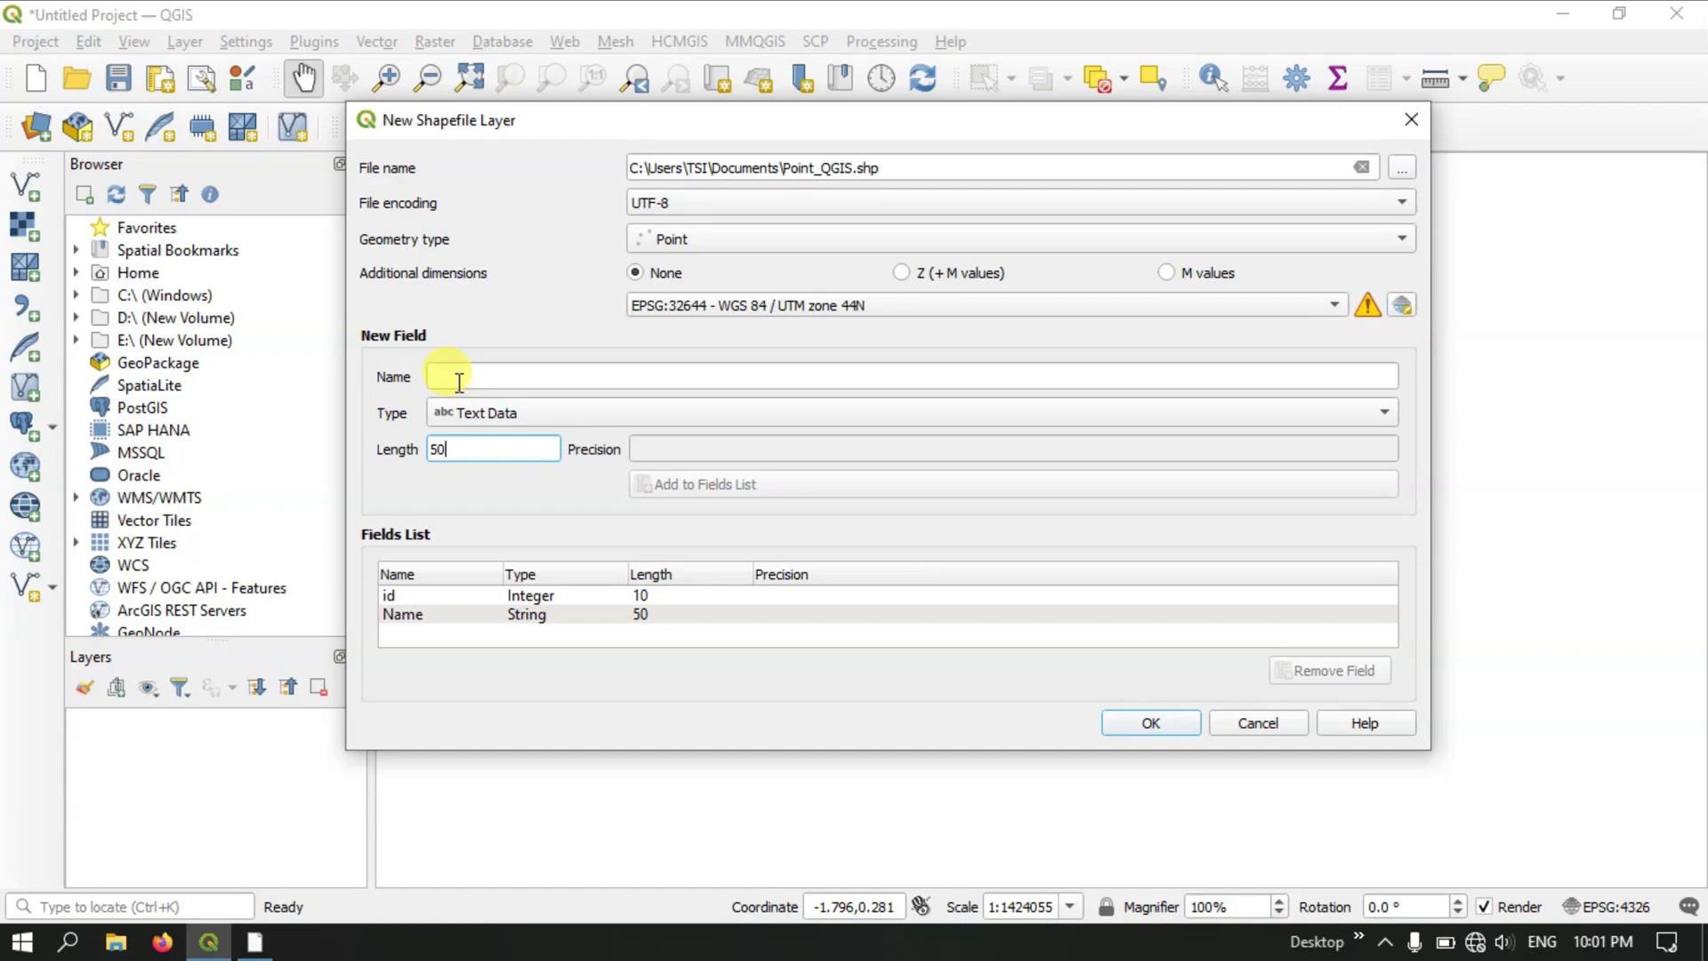
Add a whole number field called Distance to the fields list and create the point layer.
left_click(614, 381)
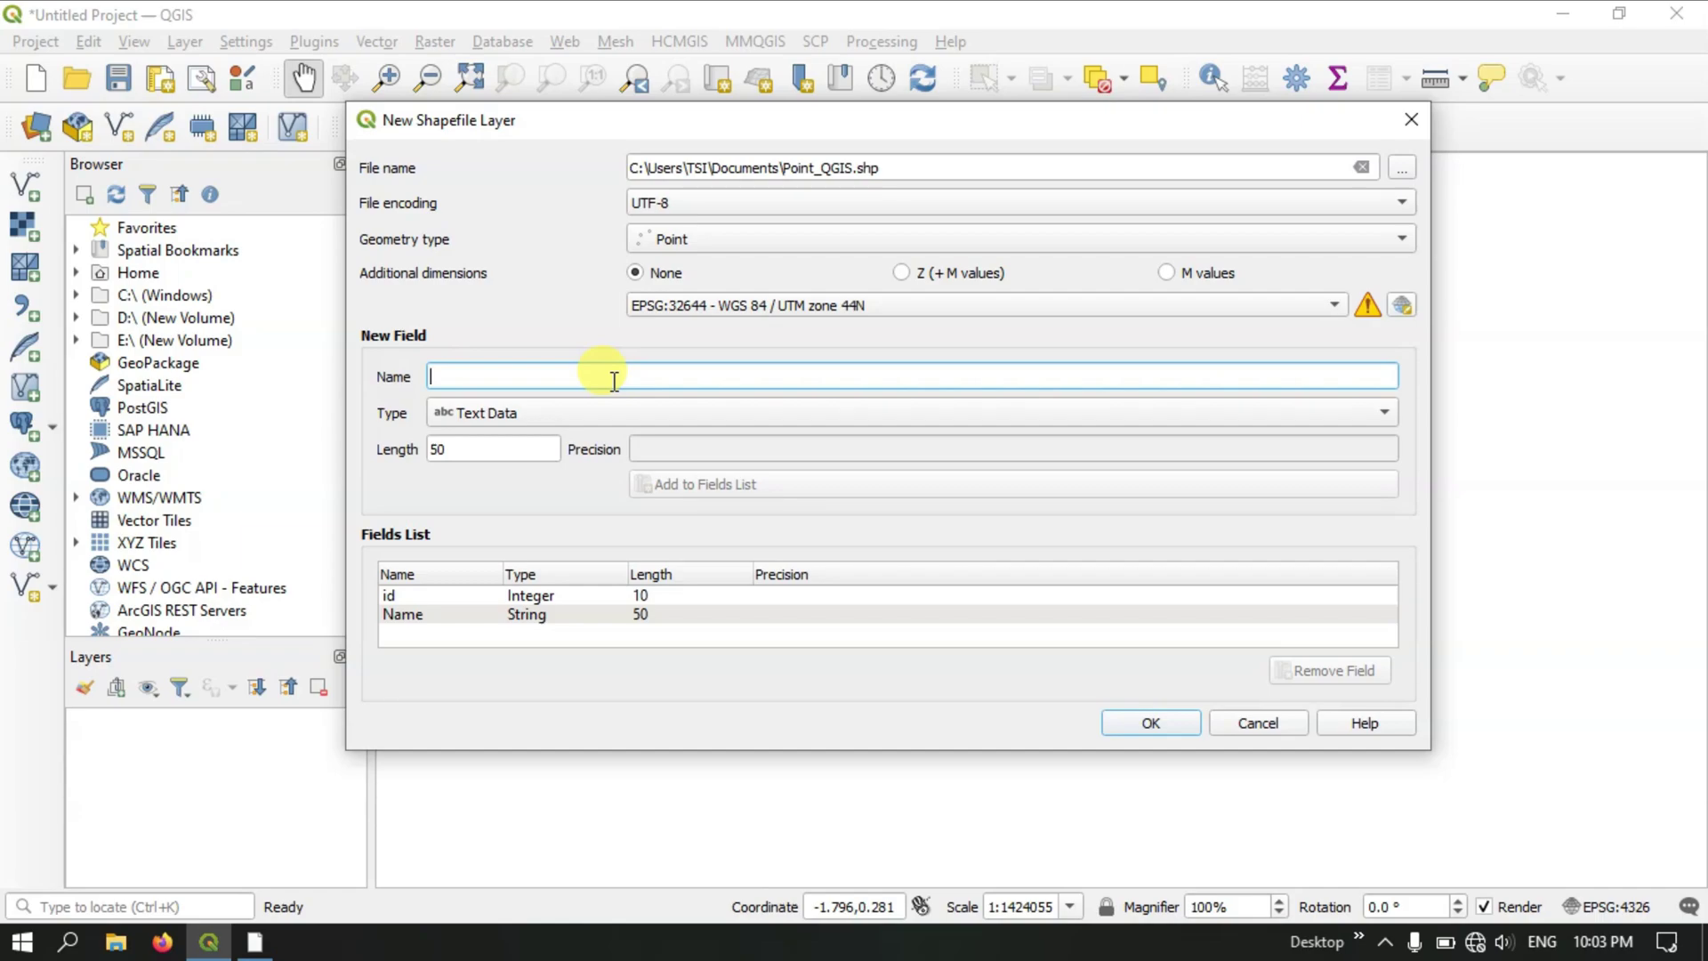
type("D")
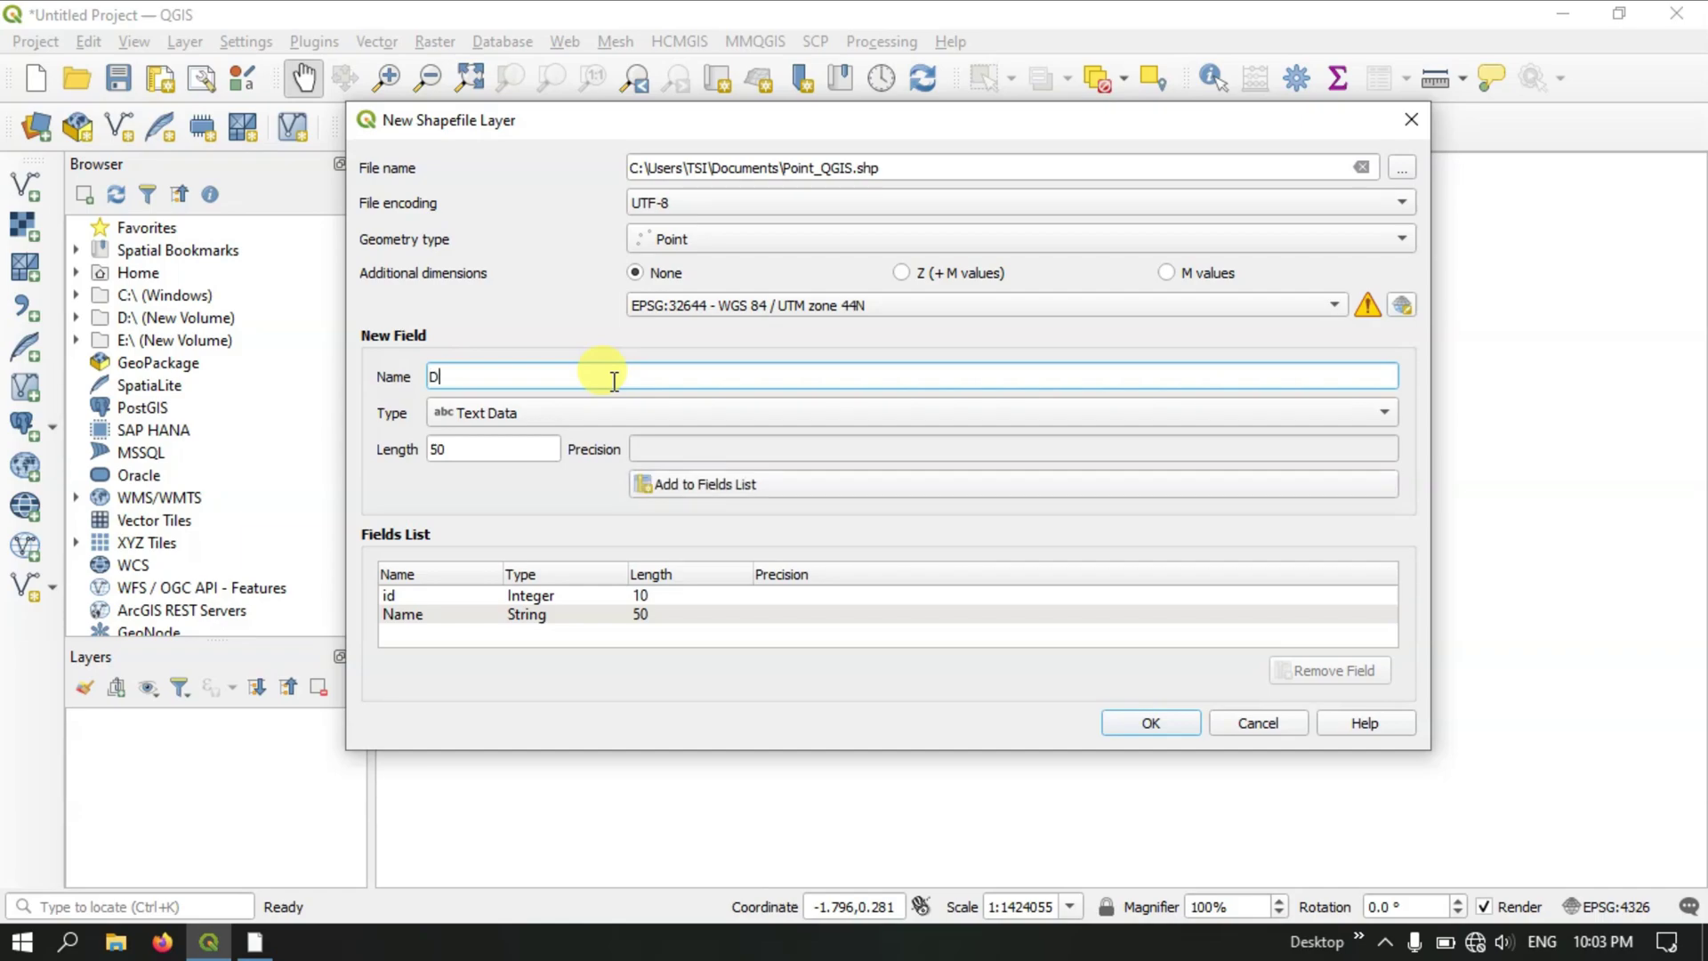
type("istance")
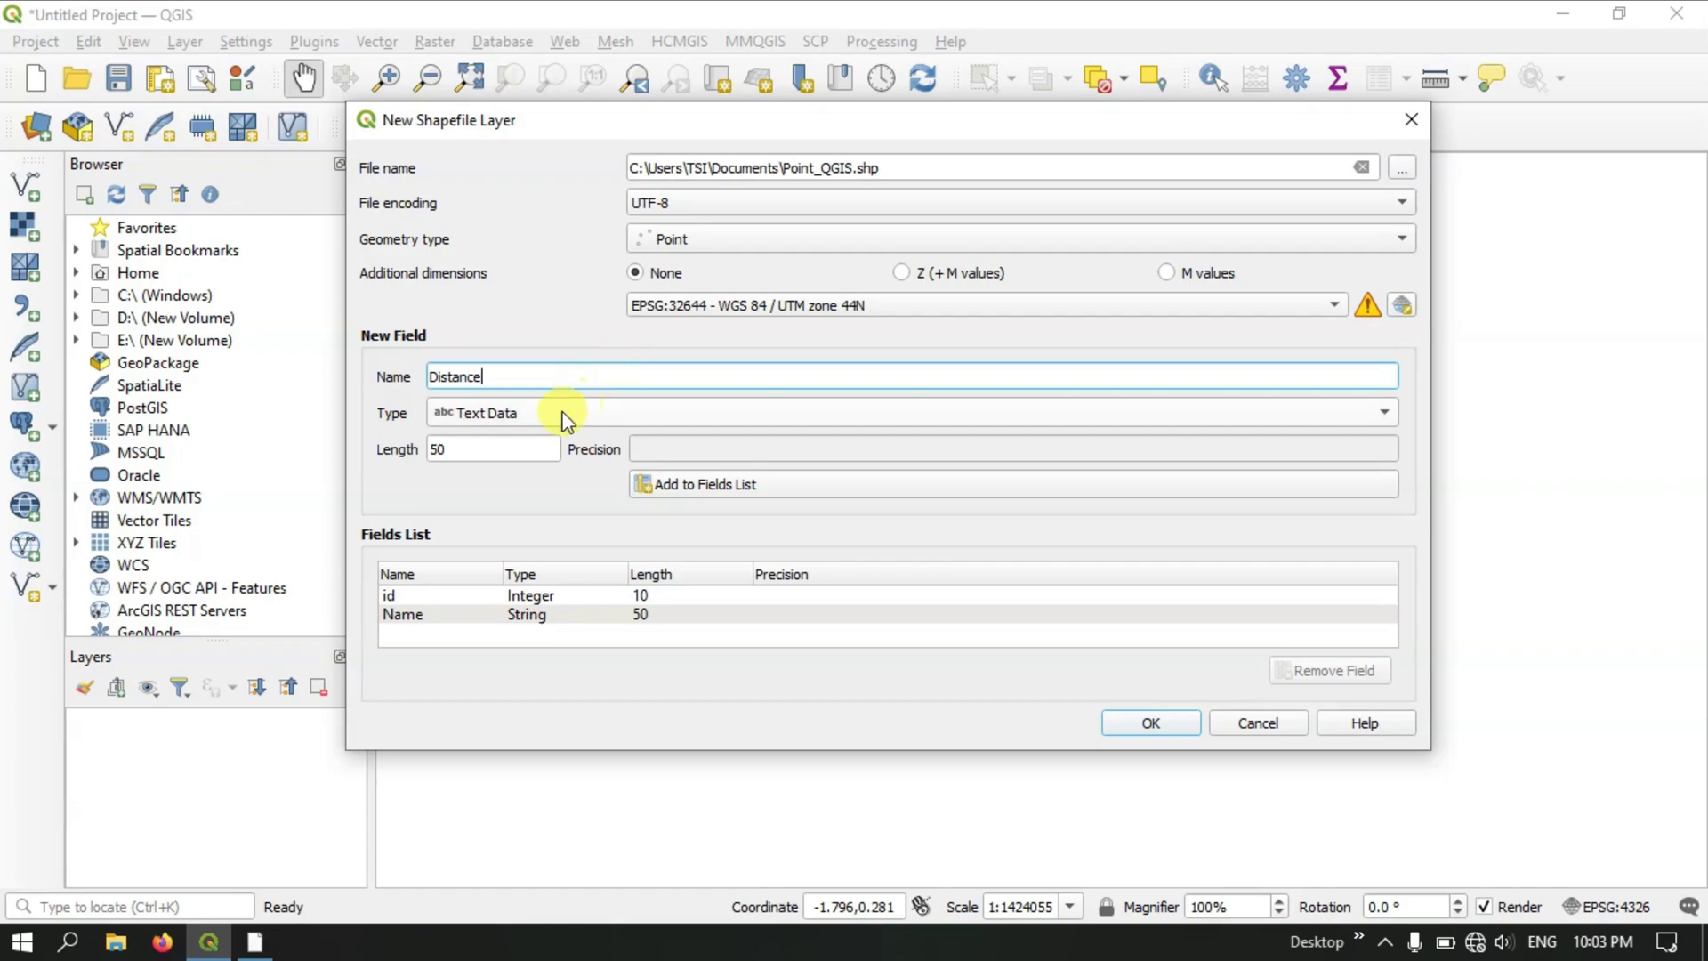
left_click(480, 415)
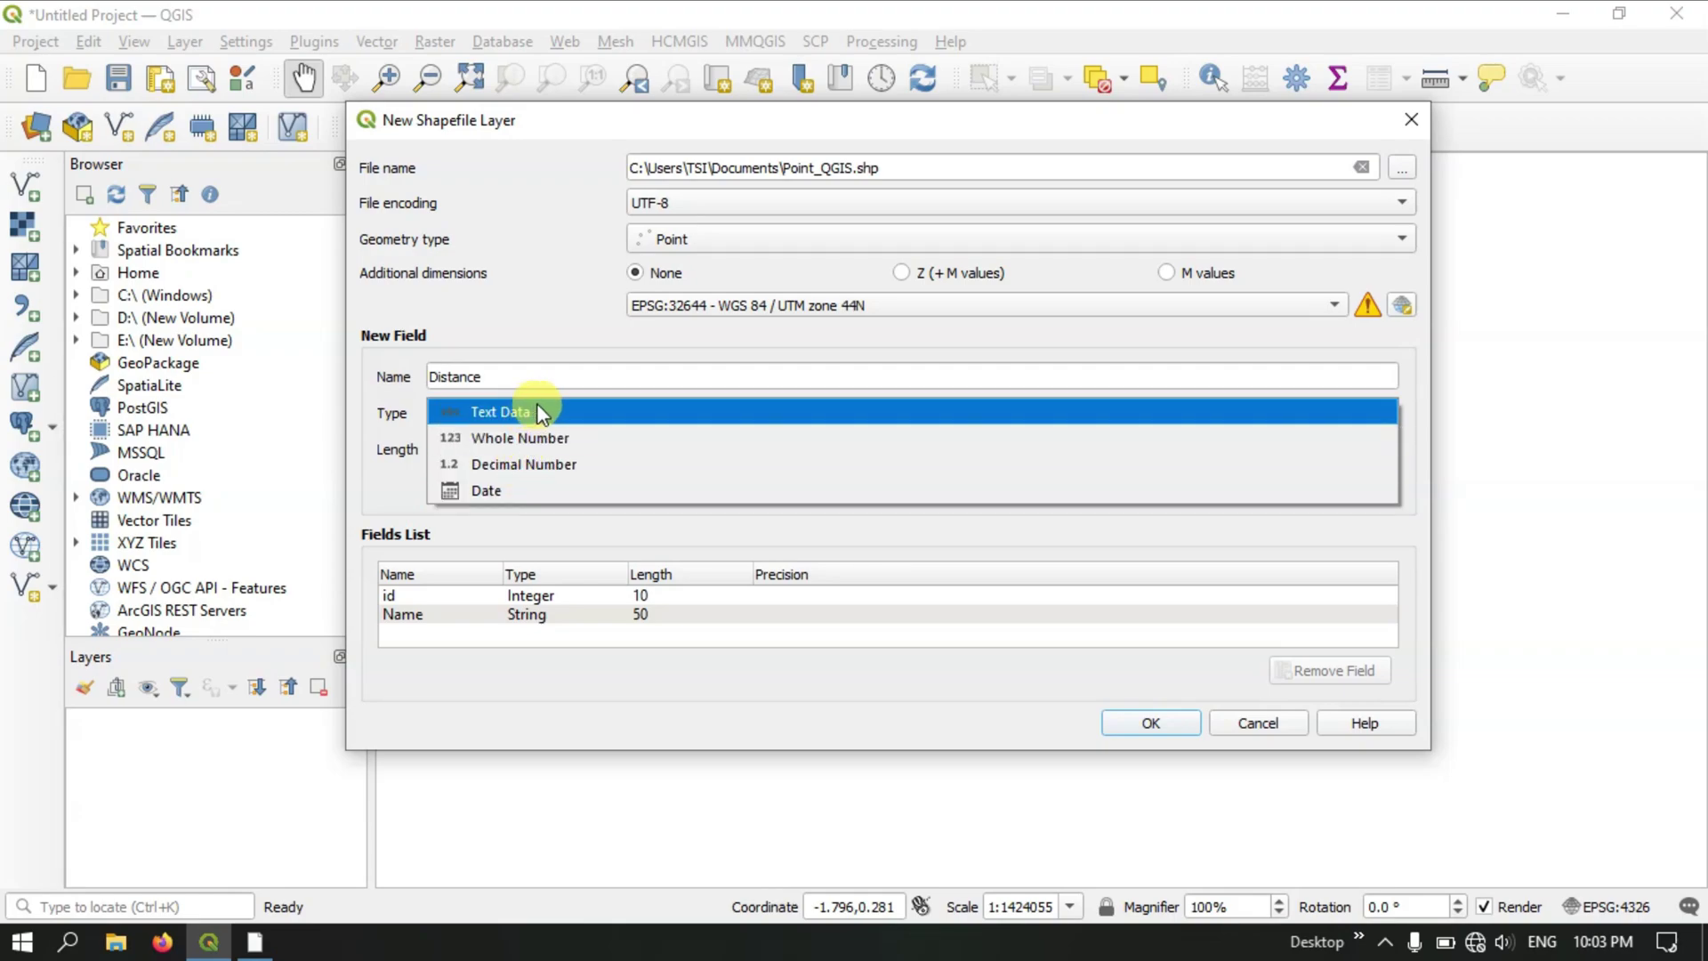
left_click(531, 438)
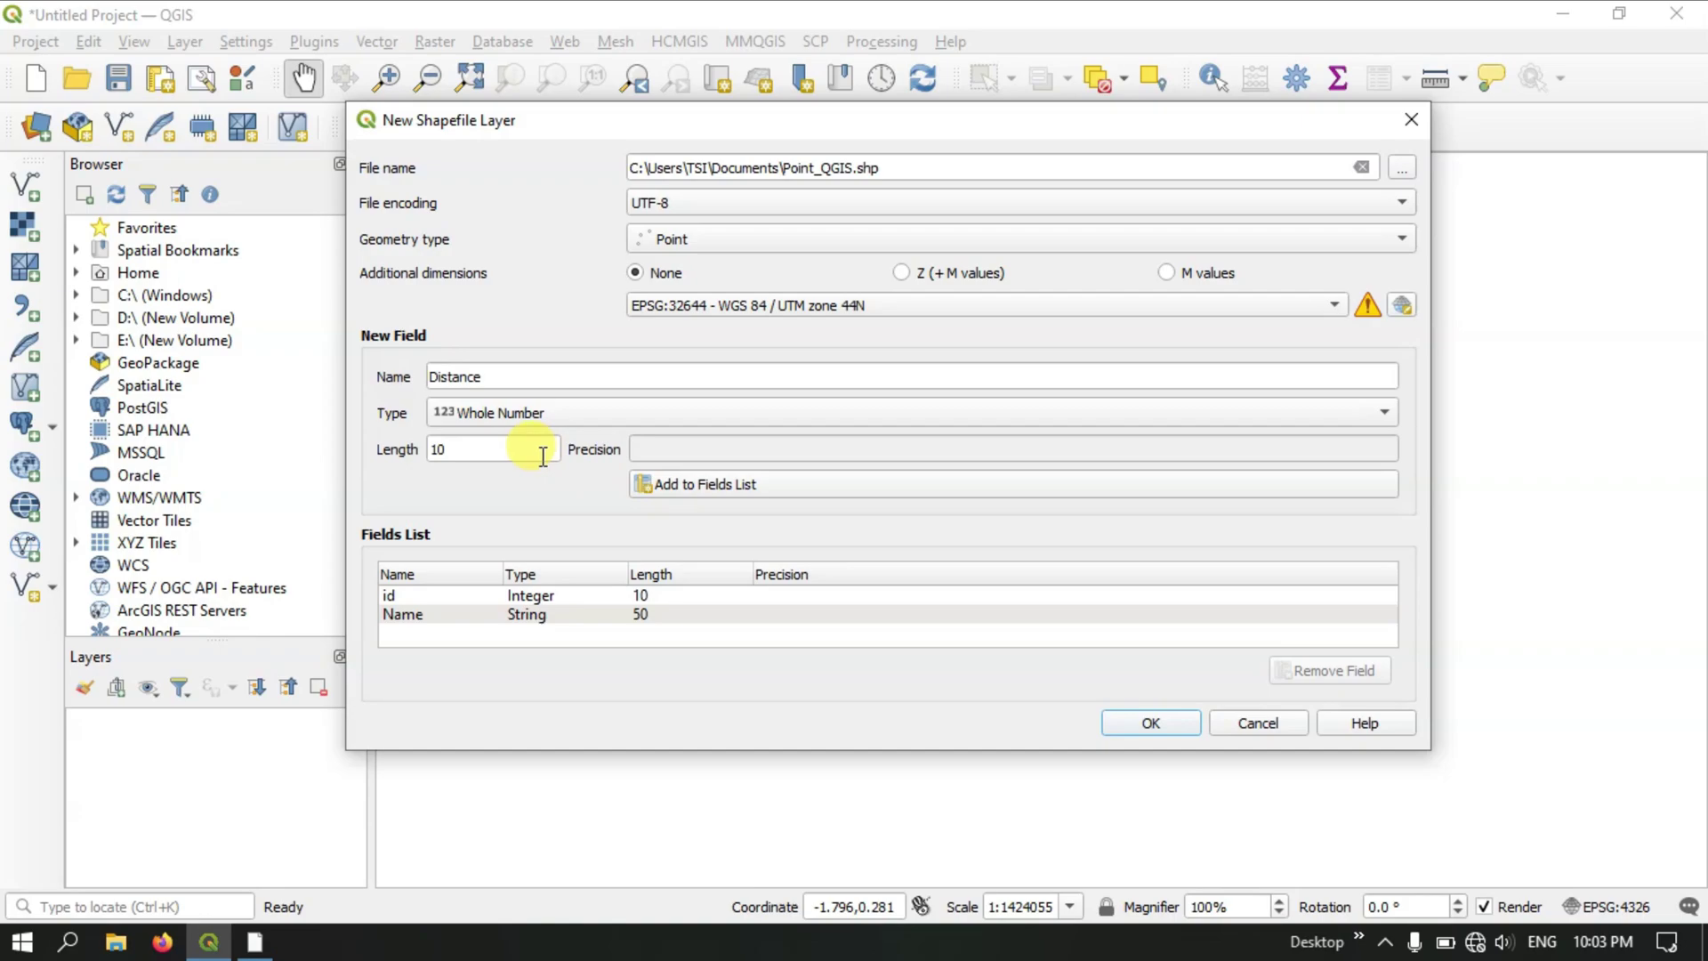
left_click(684, 489)
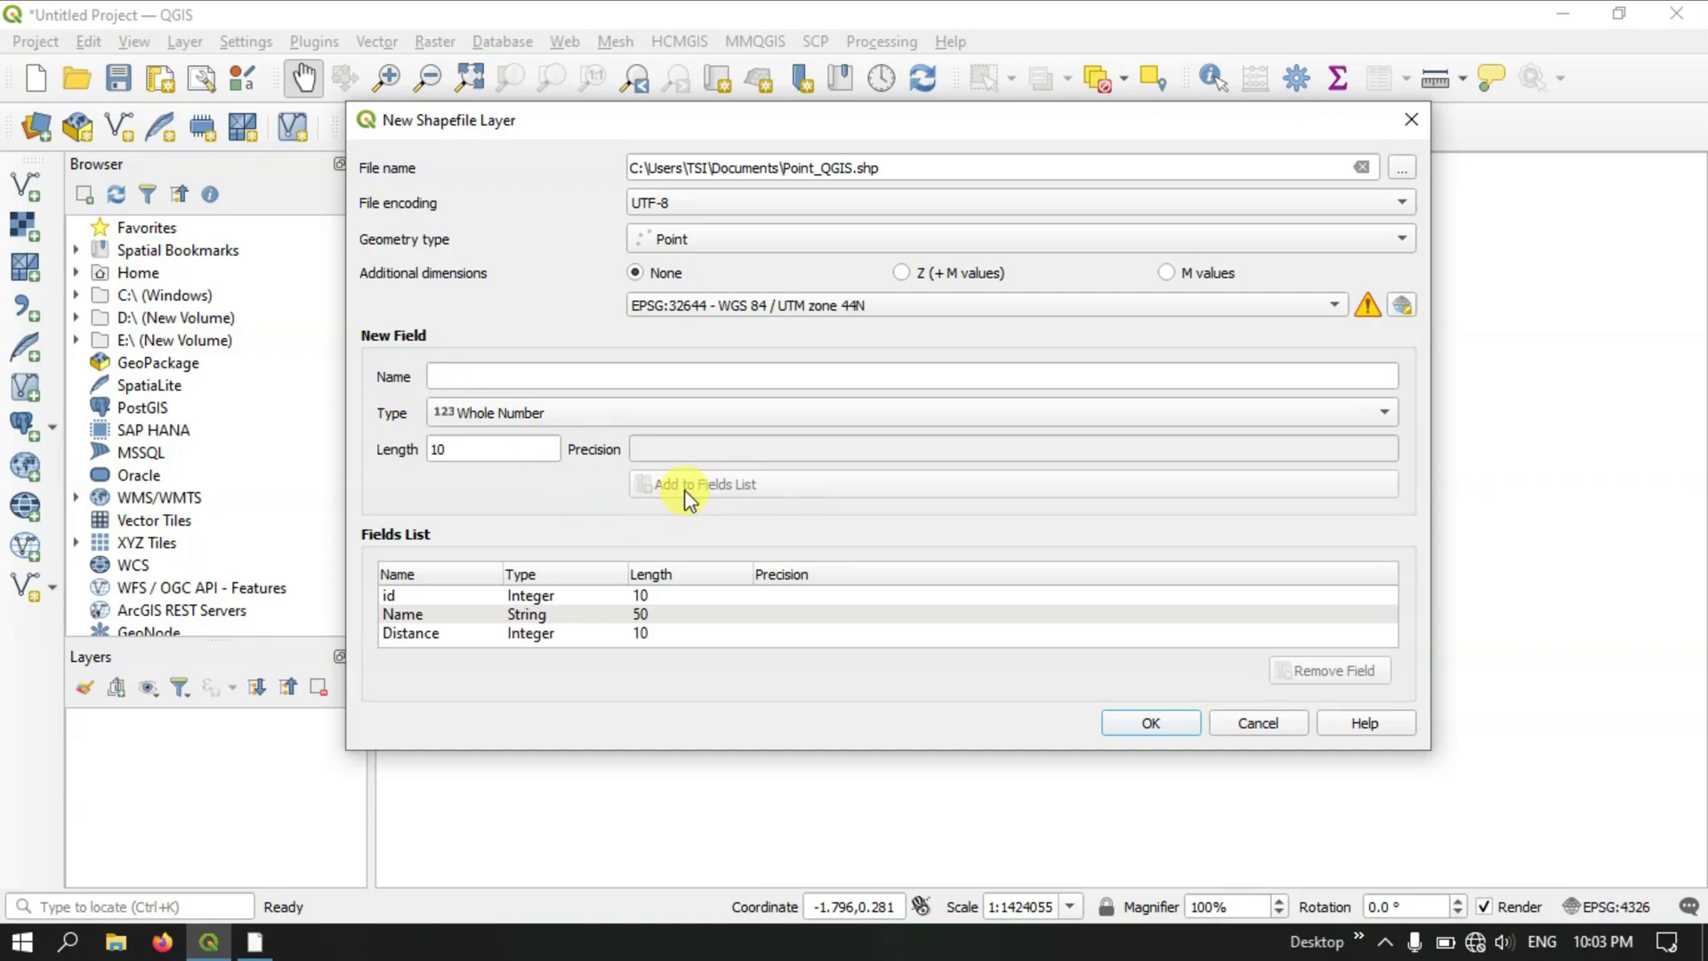
left_click(1150, 722)
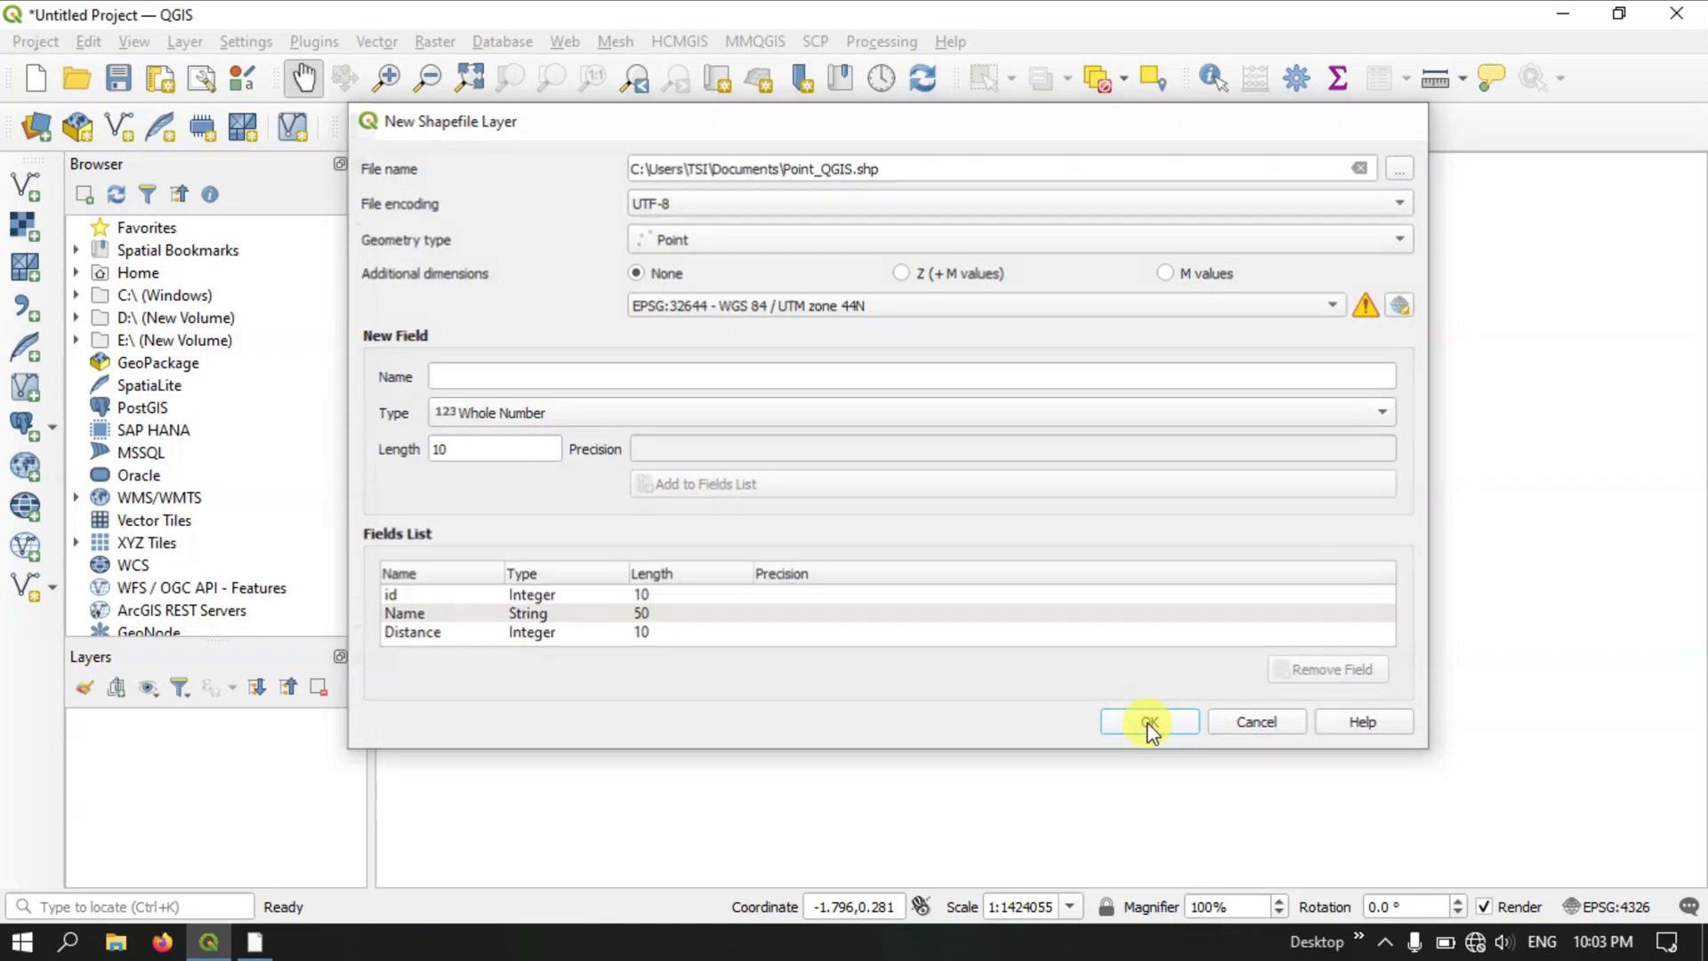
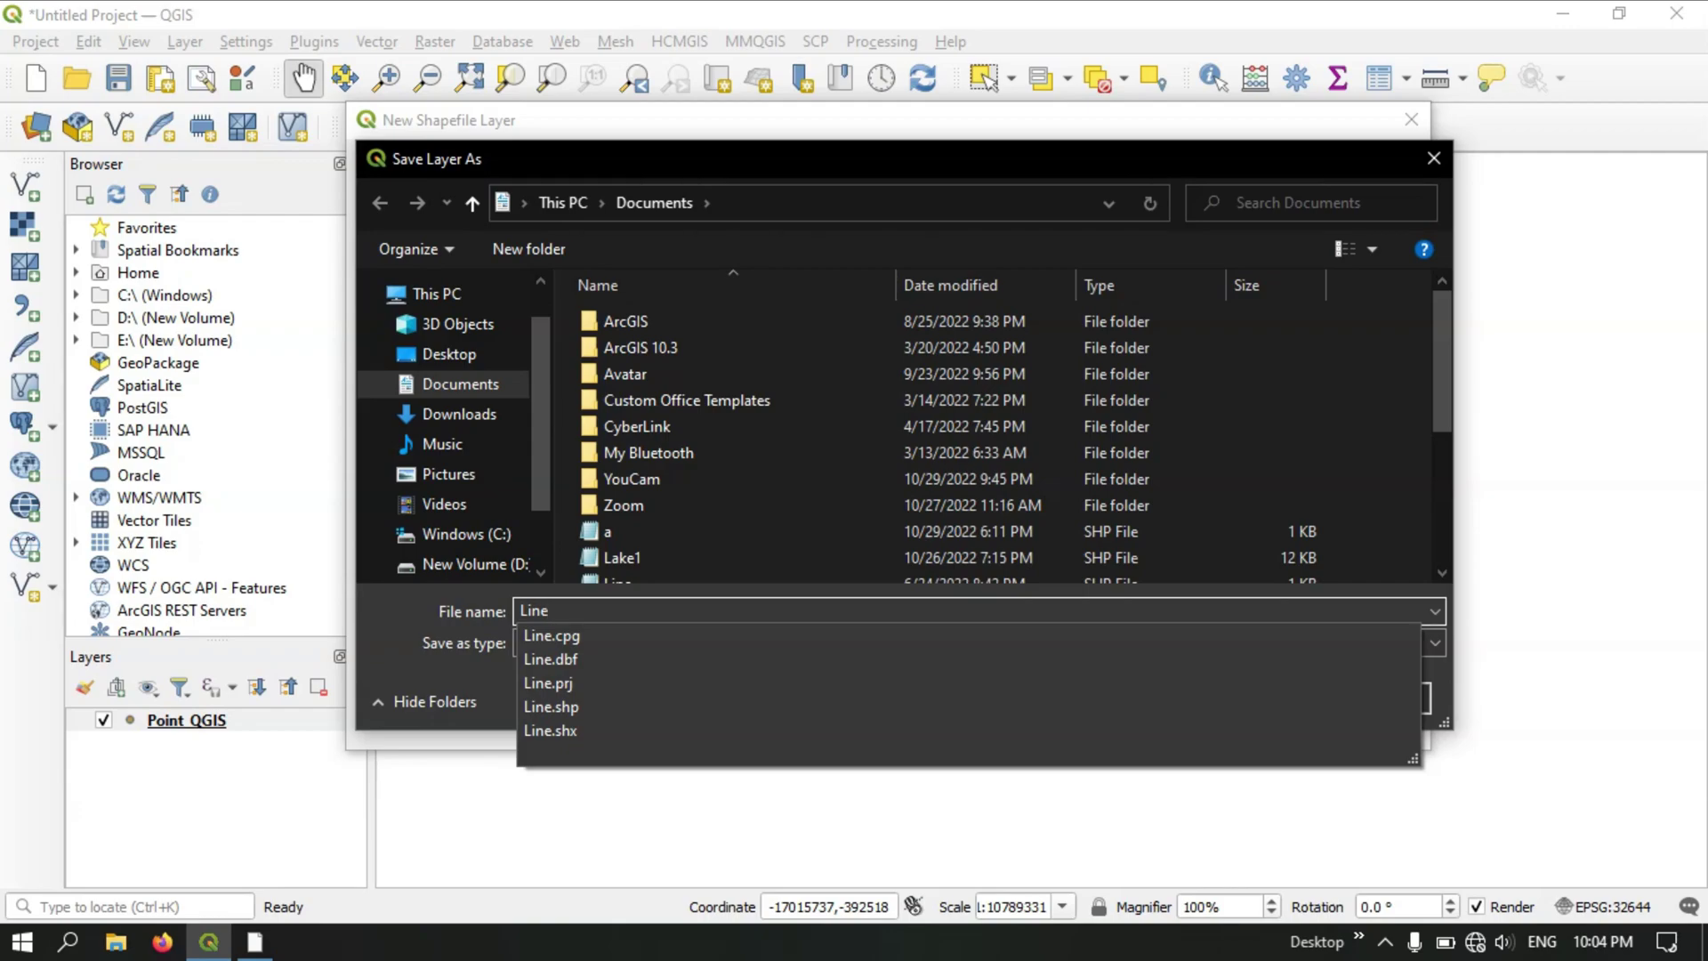
Set the second new shapefile's file name to Line_QGIS in the Documents folder.
left_click(545, 601)
type("_QG")
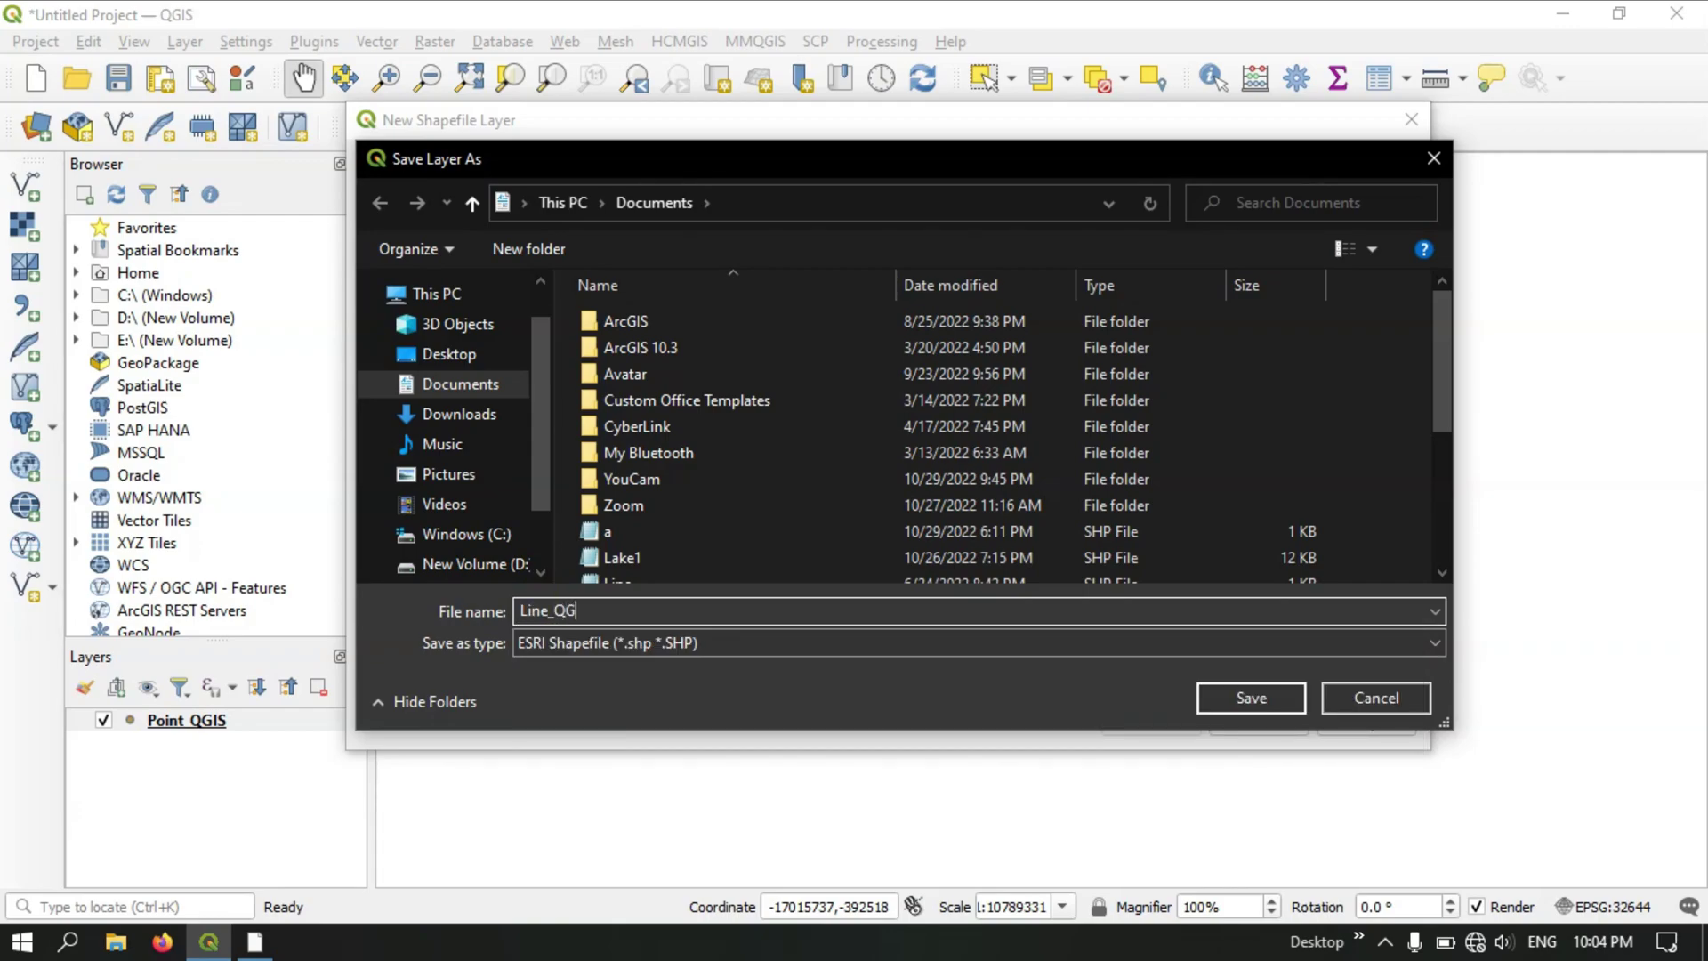
type("IS")
left_click(1226, 696)
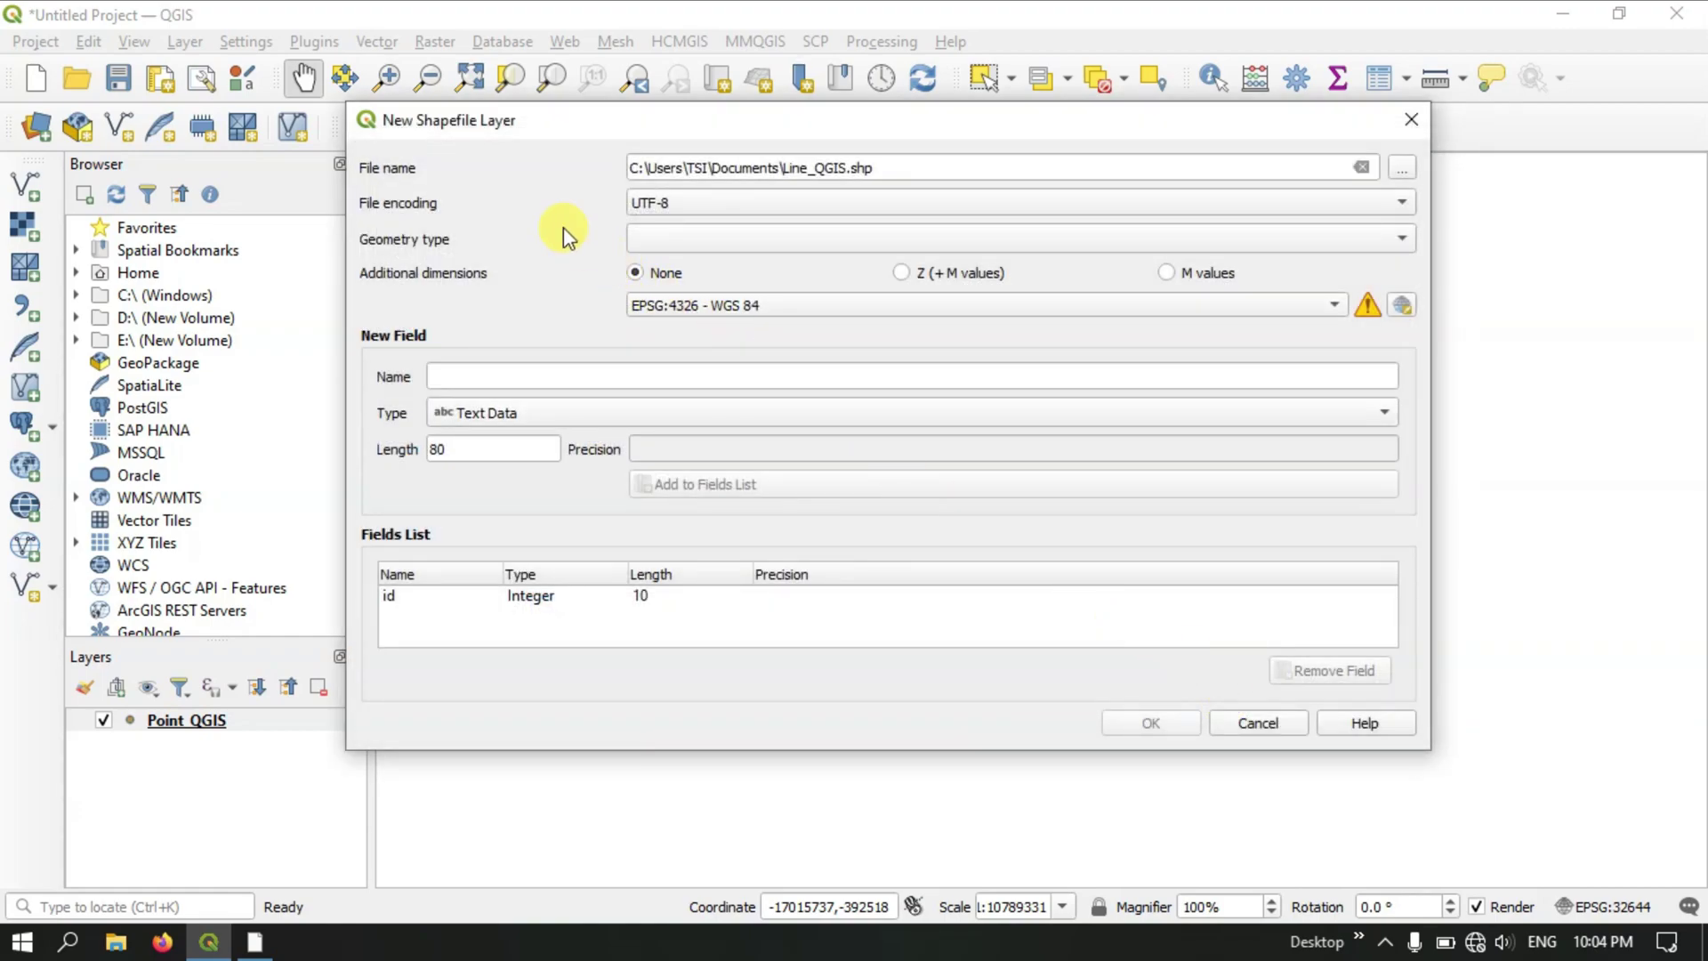
Set the line layer's geometry type to LineString with Z (+ M values) and its coordinate system to EPSG:32644 - WGS 84 / UTM zone 44N.
left_click(666, 240)
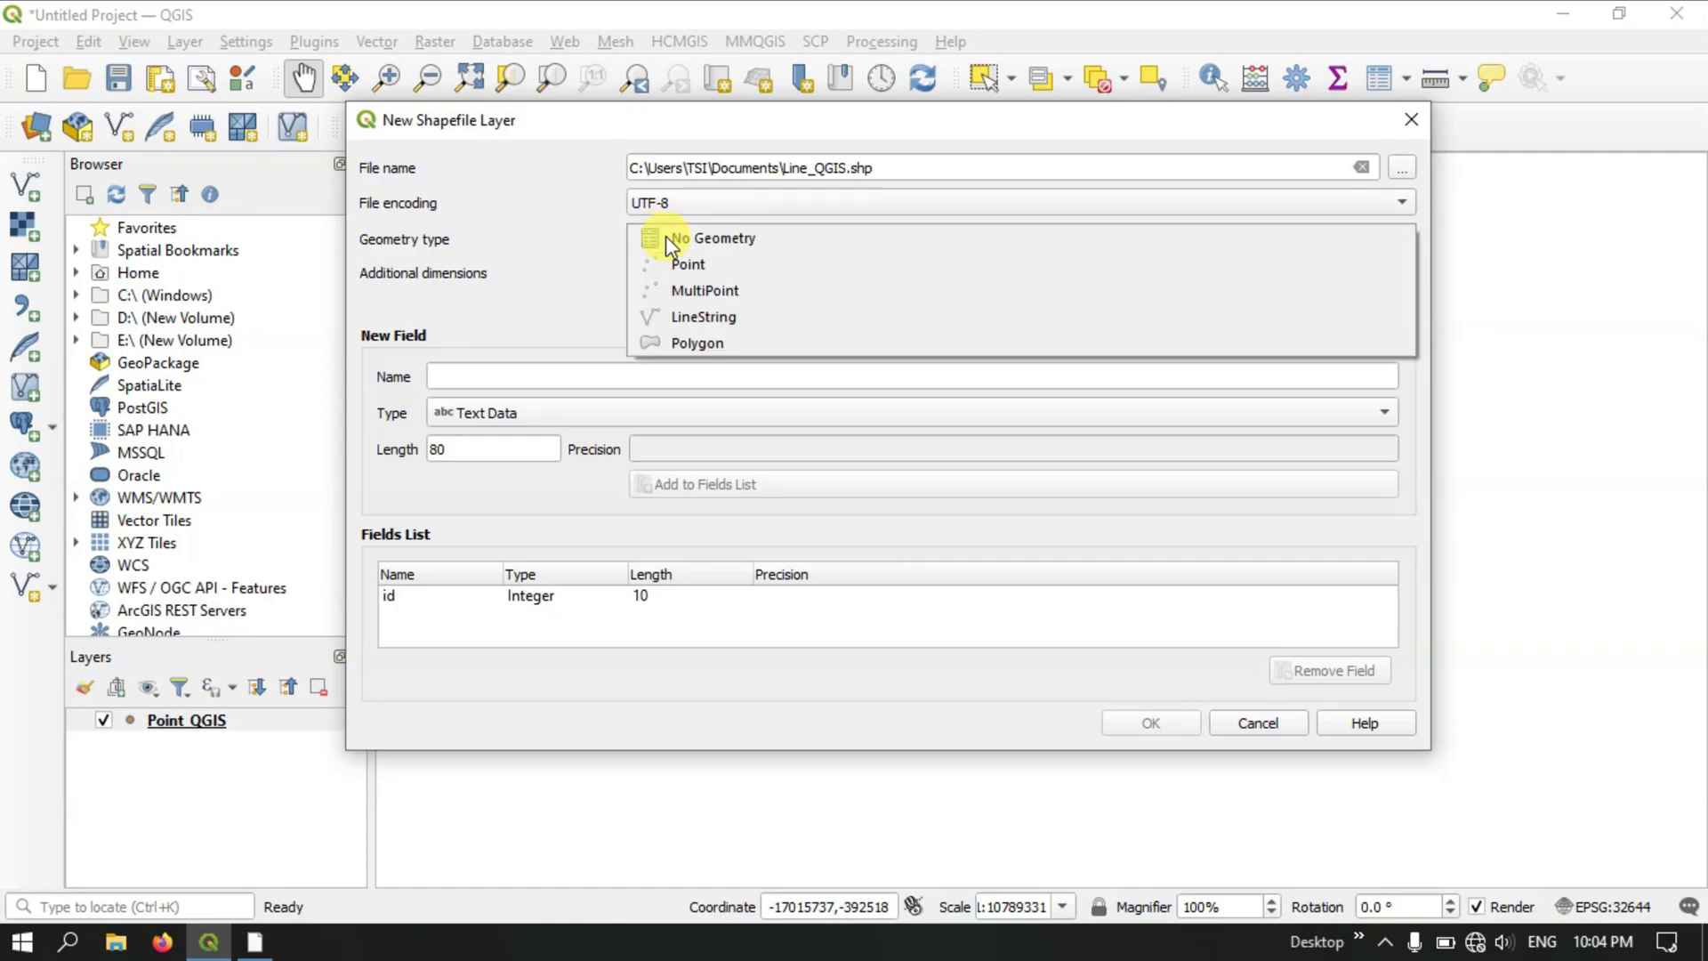
left_click(691, 317)
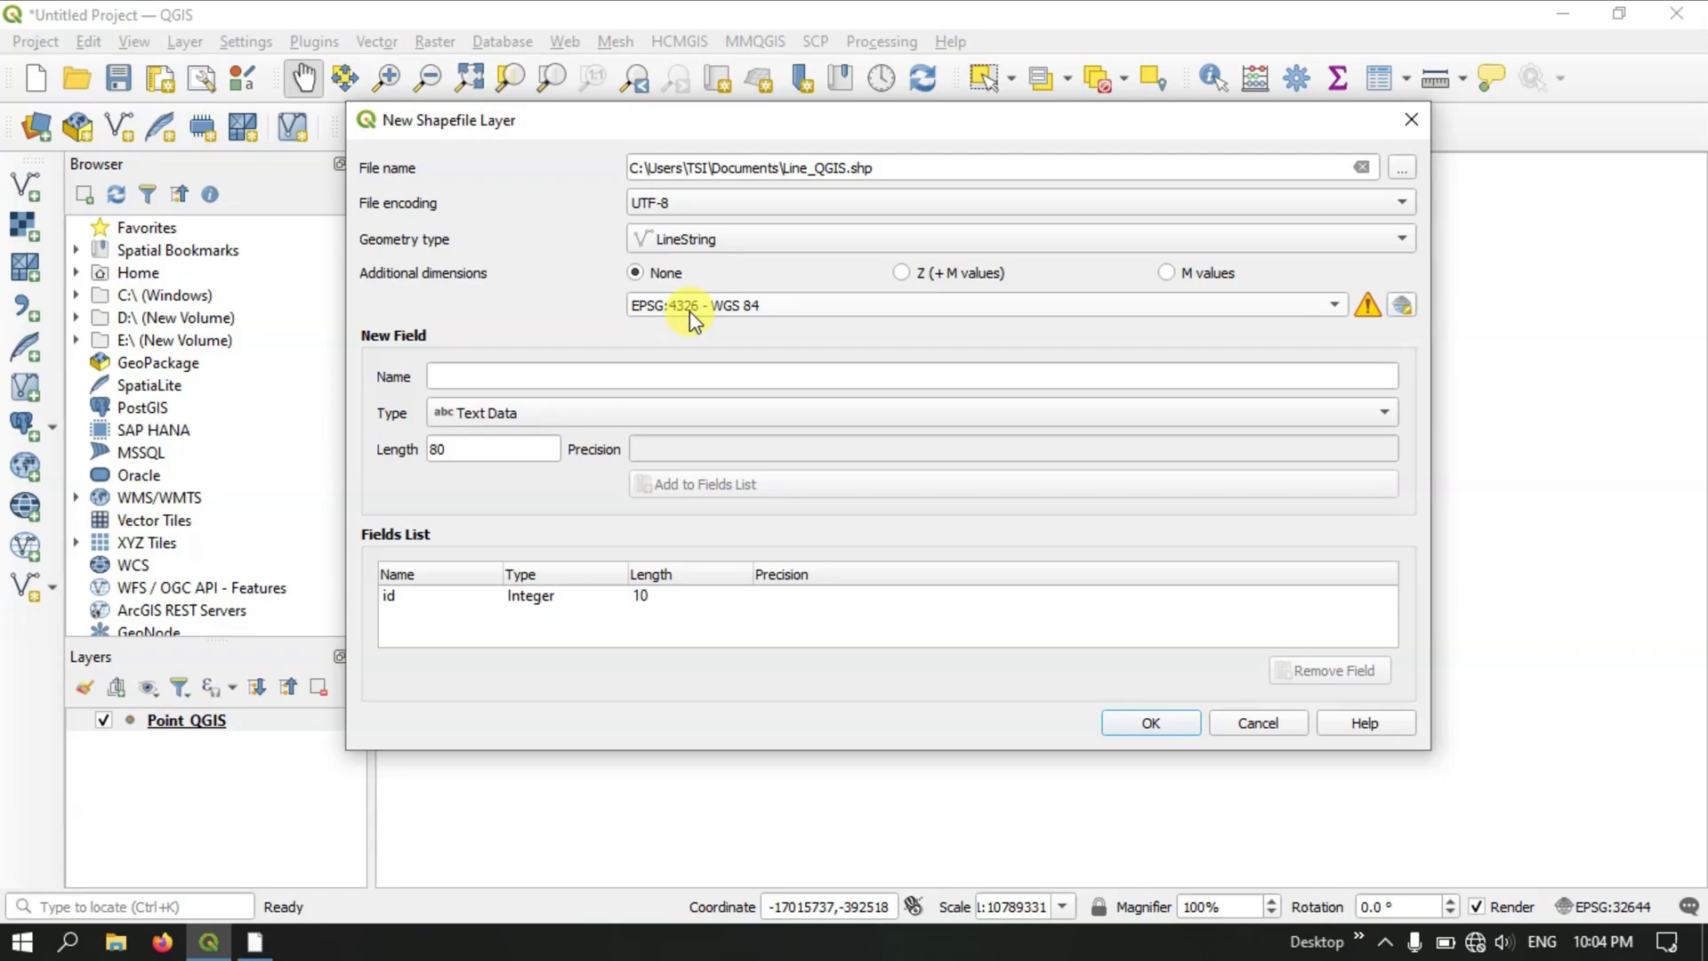
left_click(902, 275)
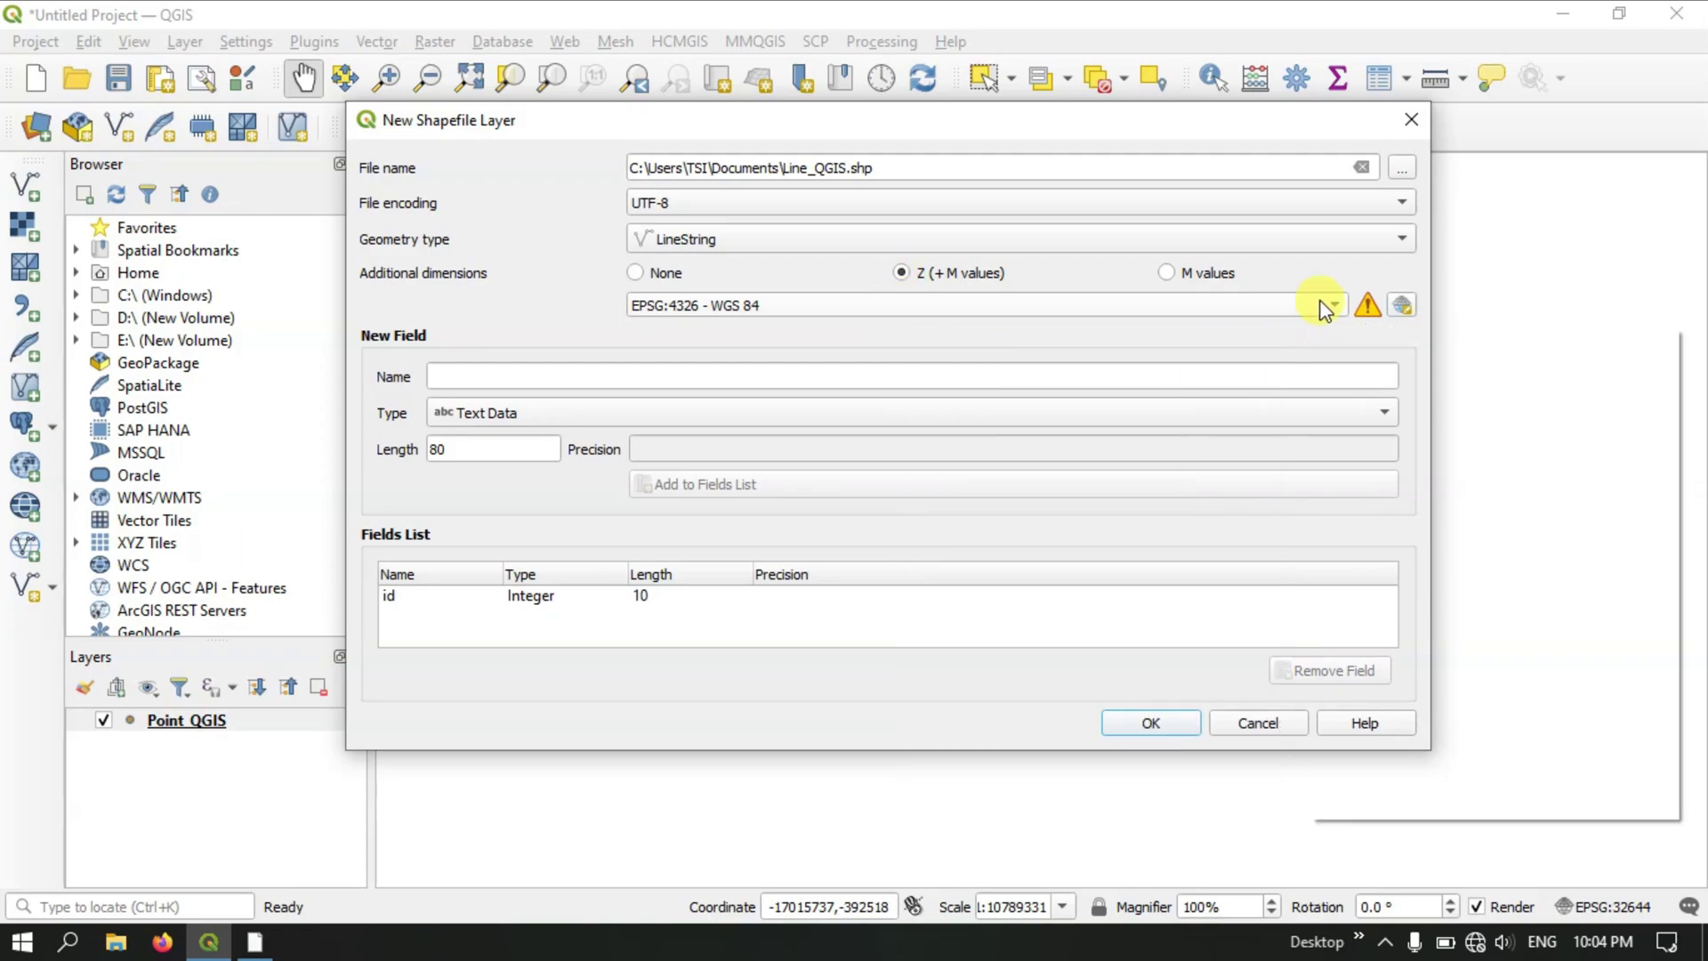
left_click(1402, 308)
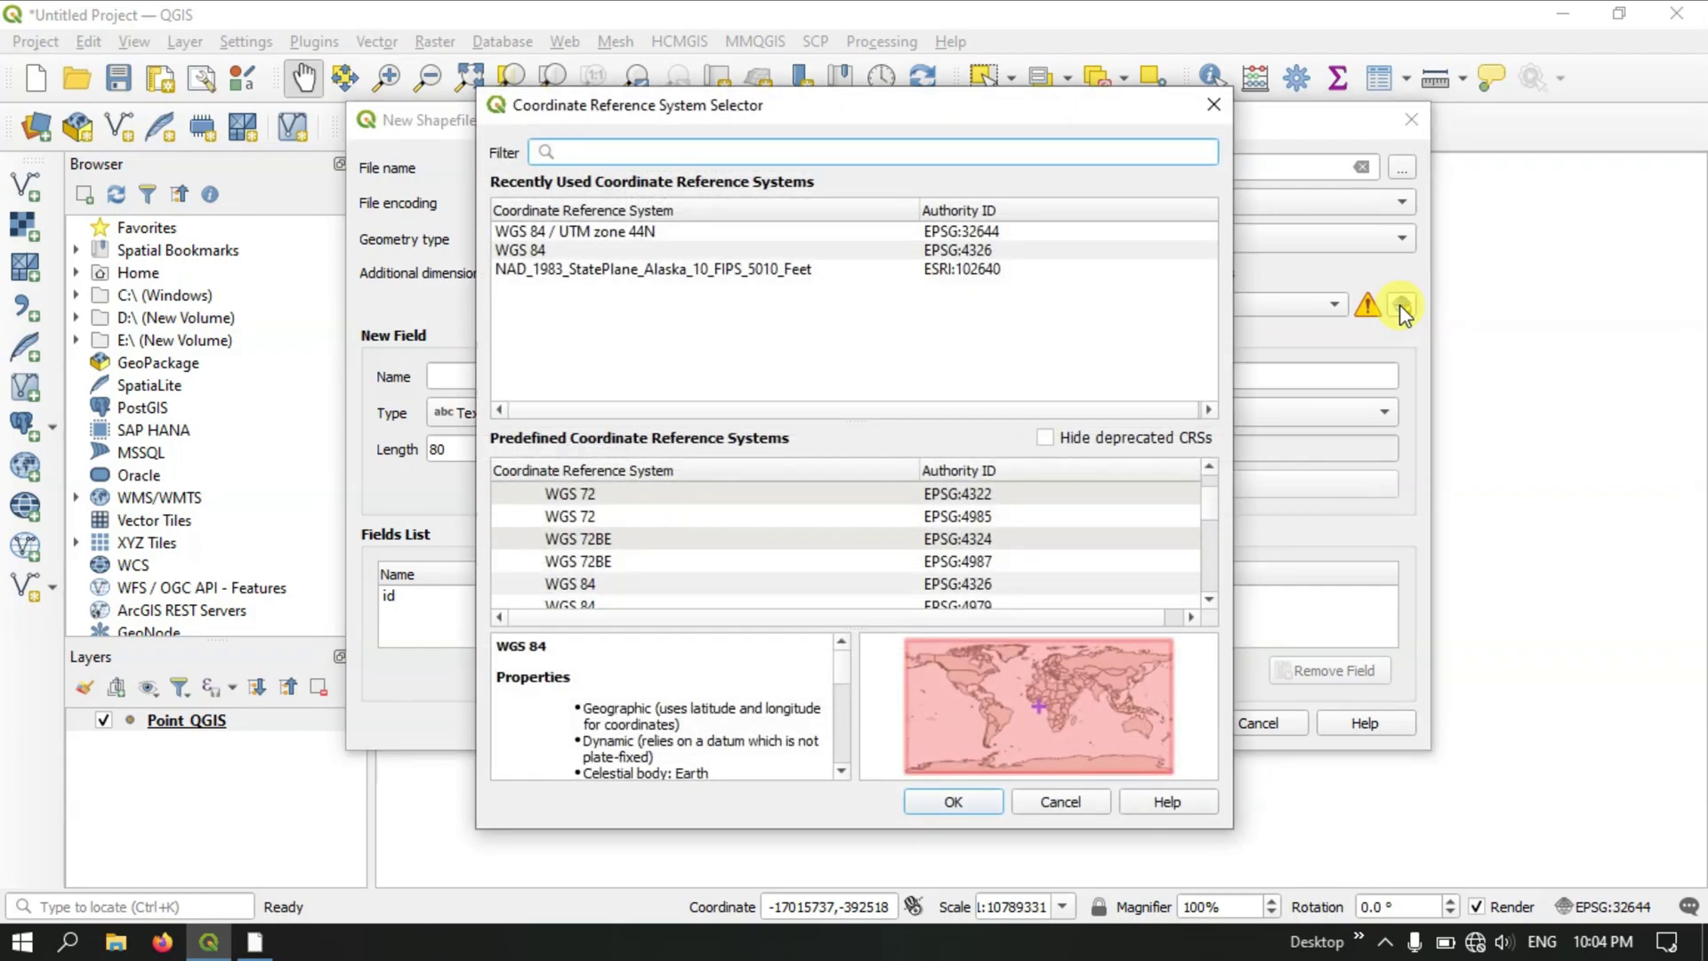
left_click(612, 233)
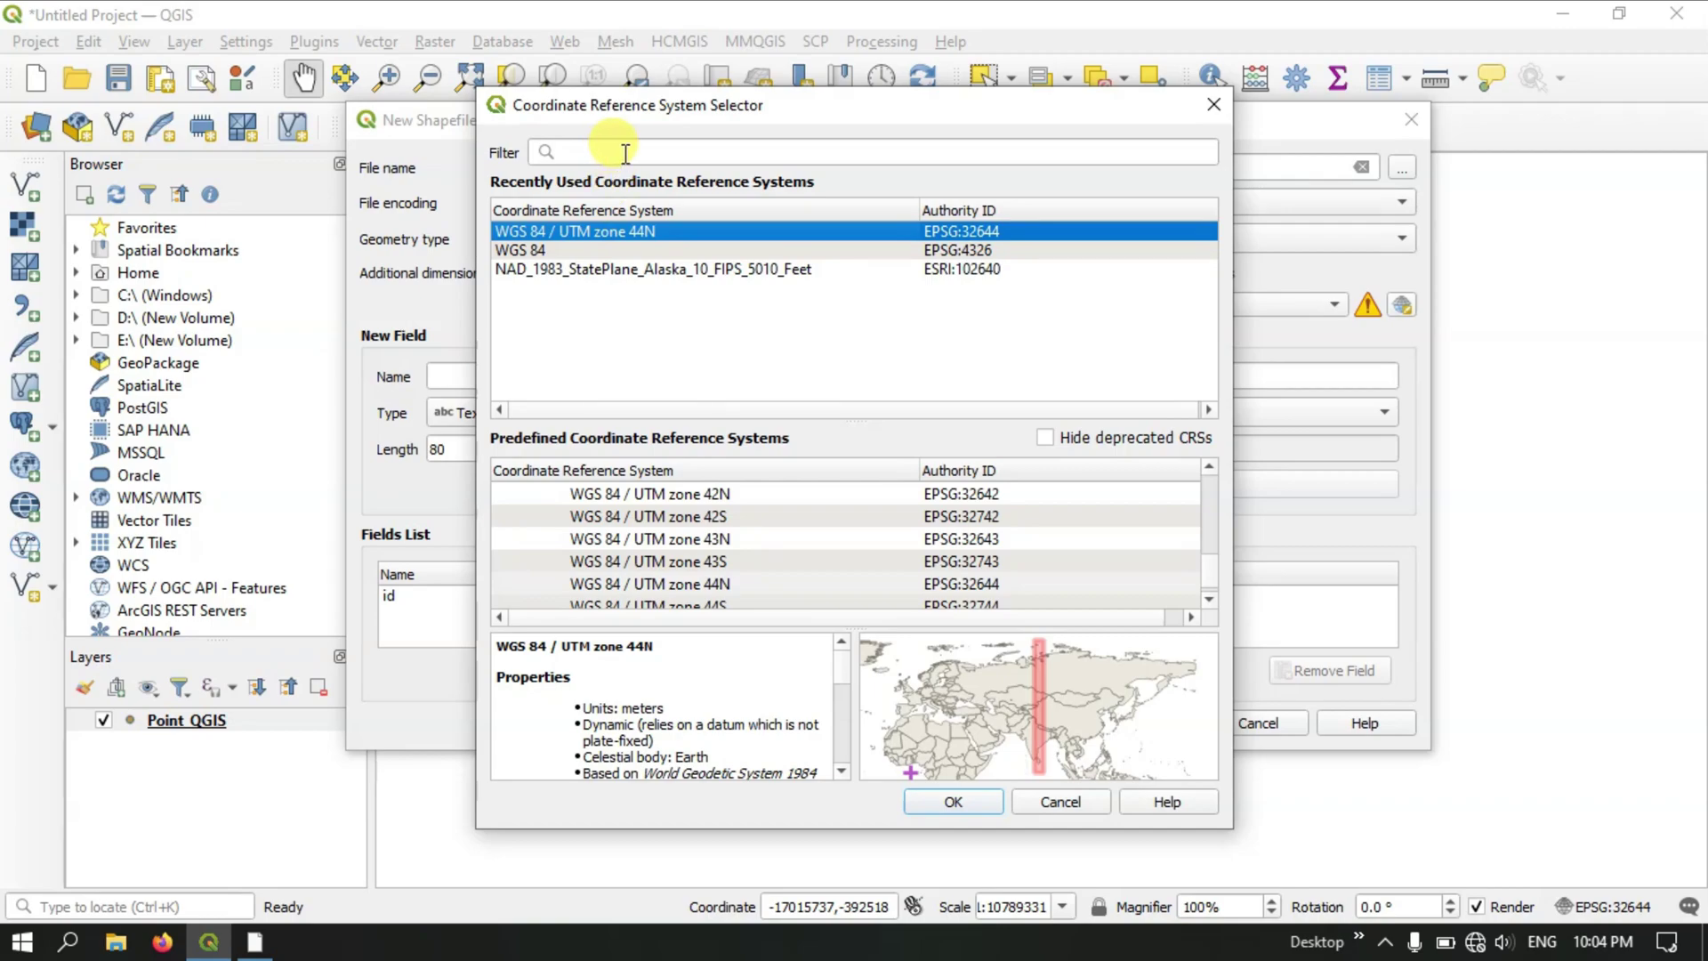
left_click(973, 806)
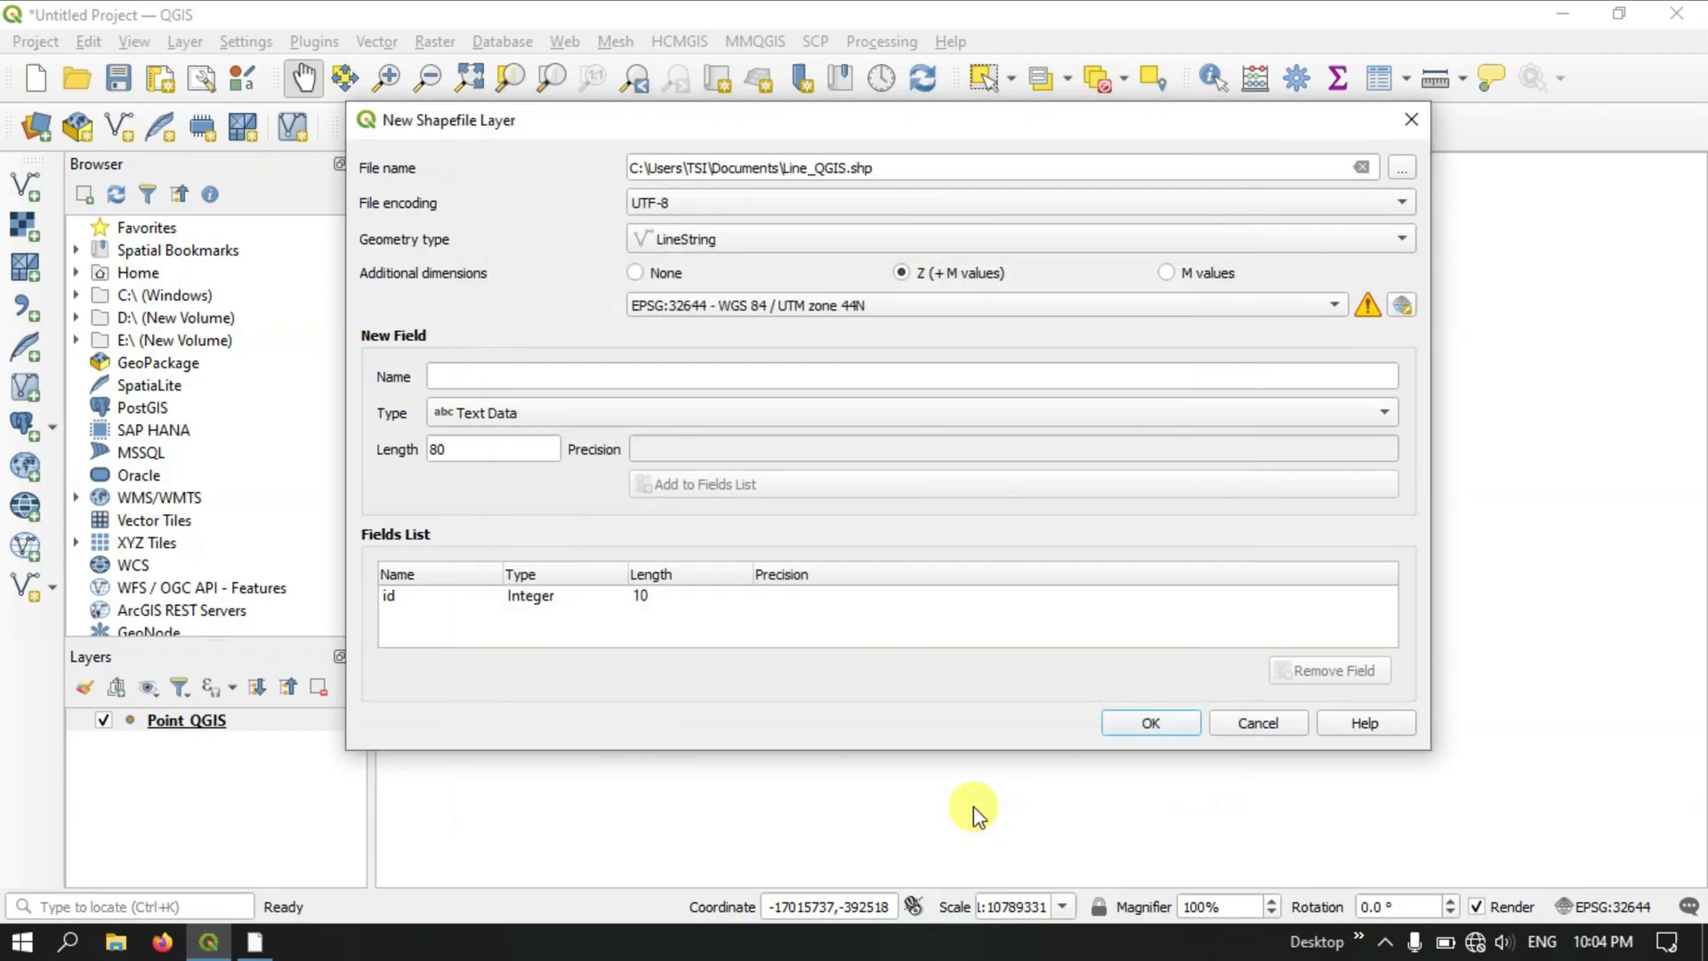
Add a text field called Name with a length of 50 to the line layer's fields list.
left_click(471, 375)
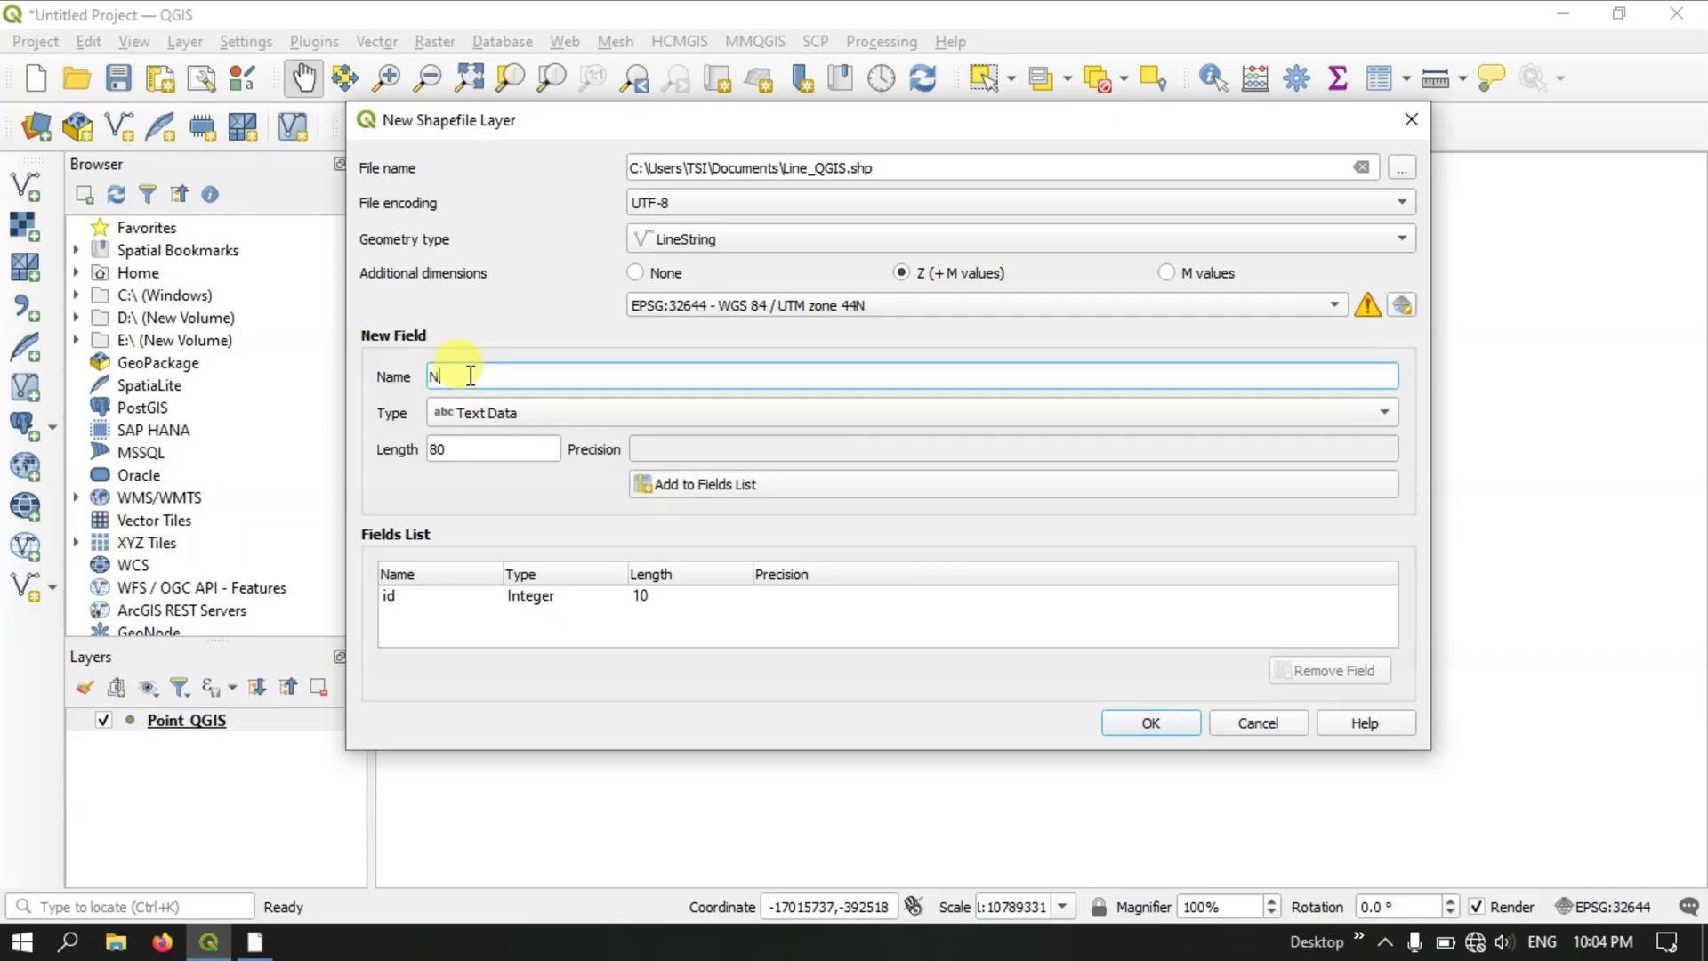
type("Name")
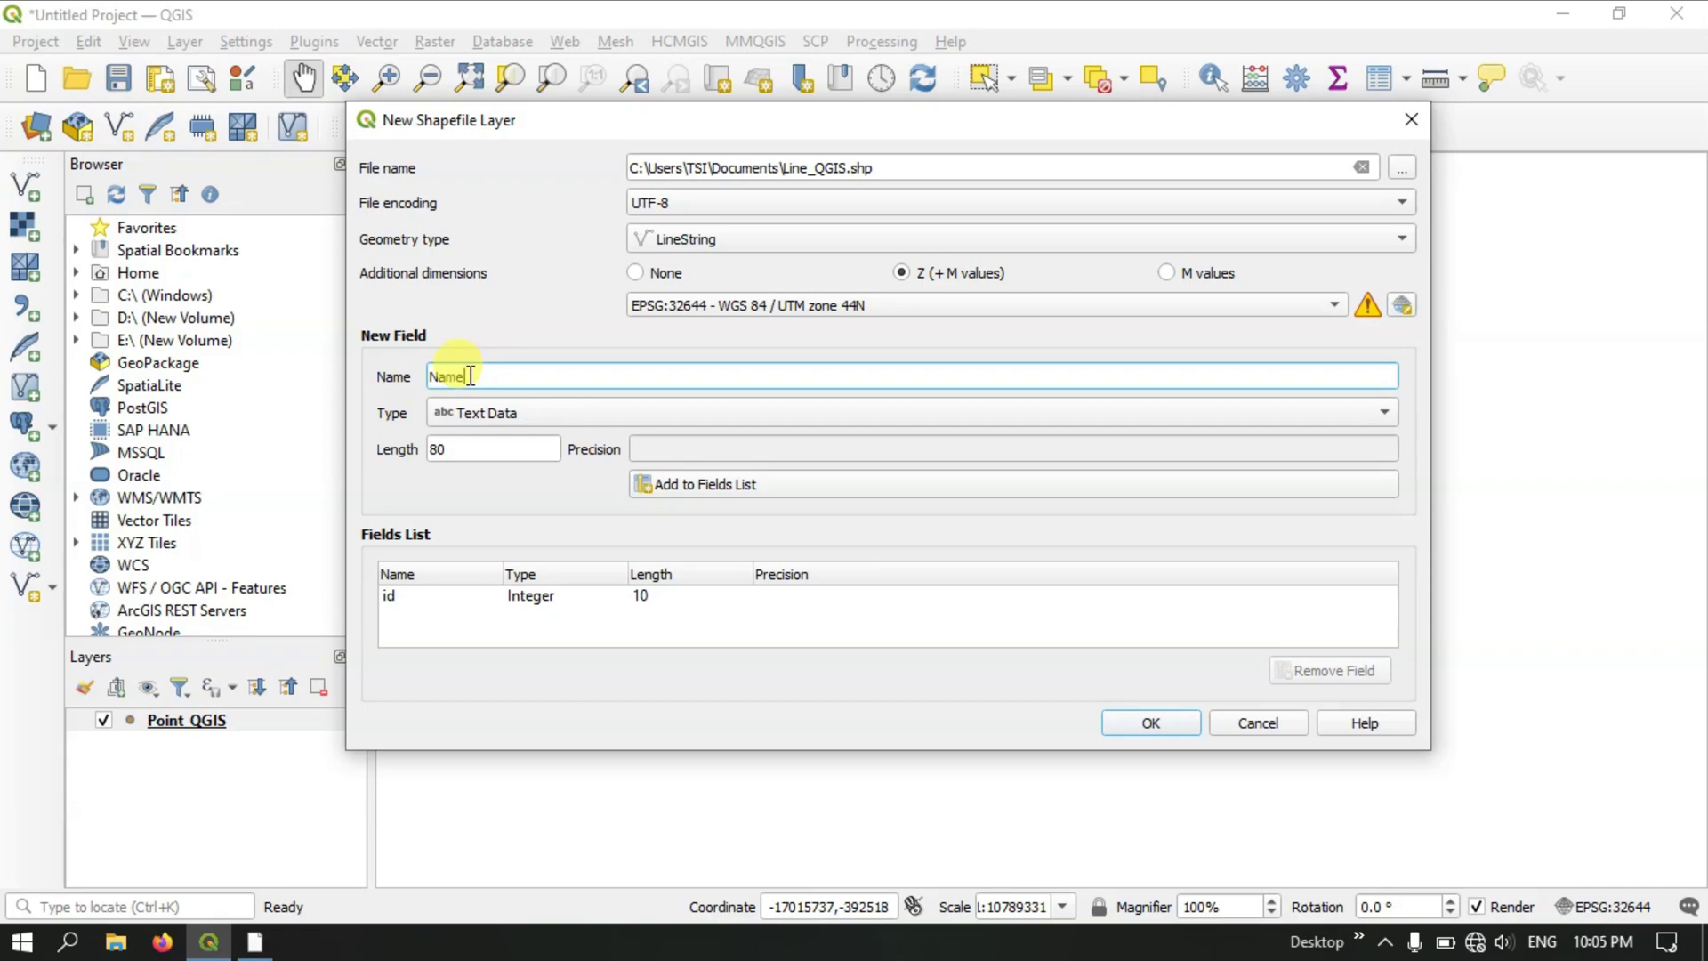
left_click(467, 449)
left_click_drag(467, 449, 435, 451)
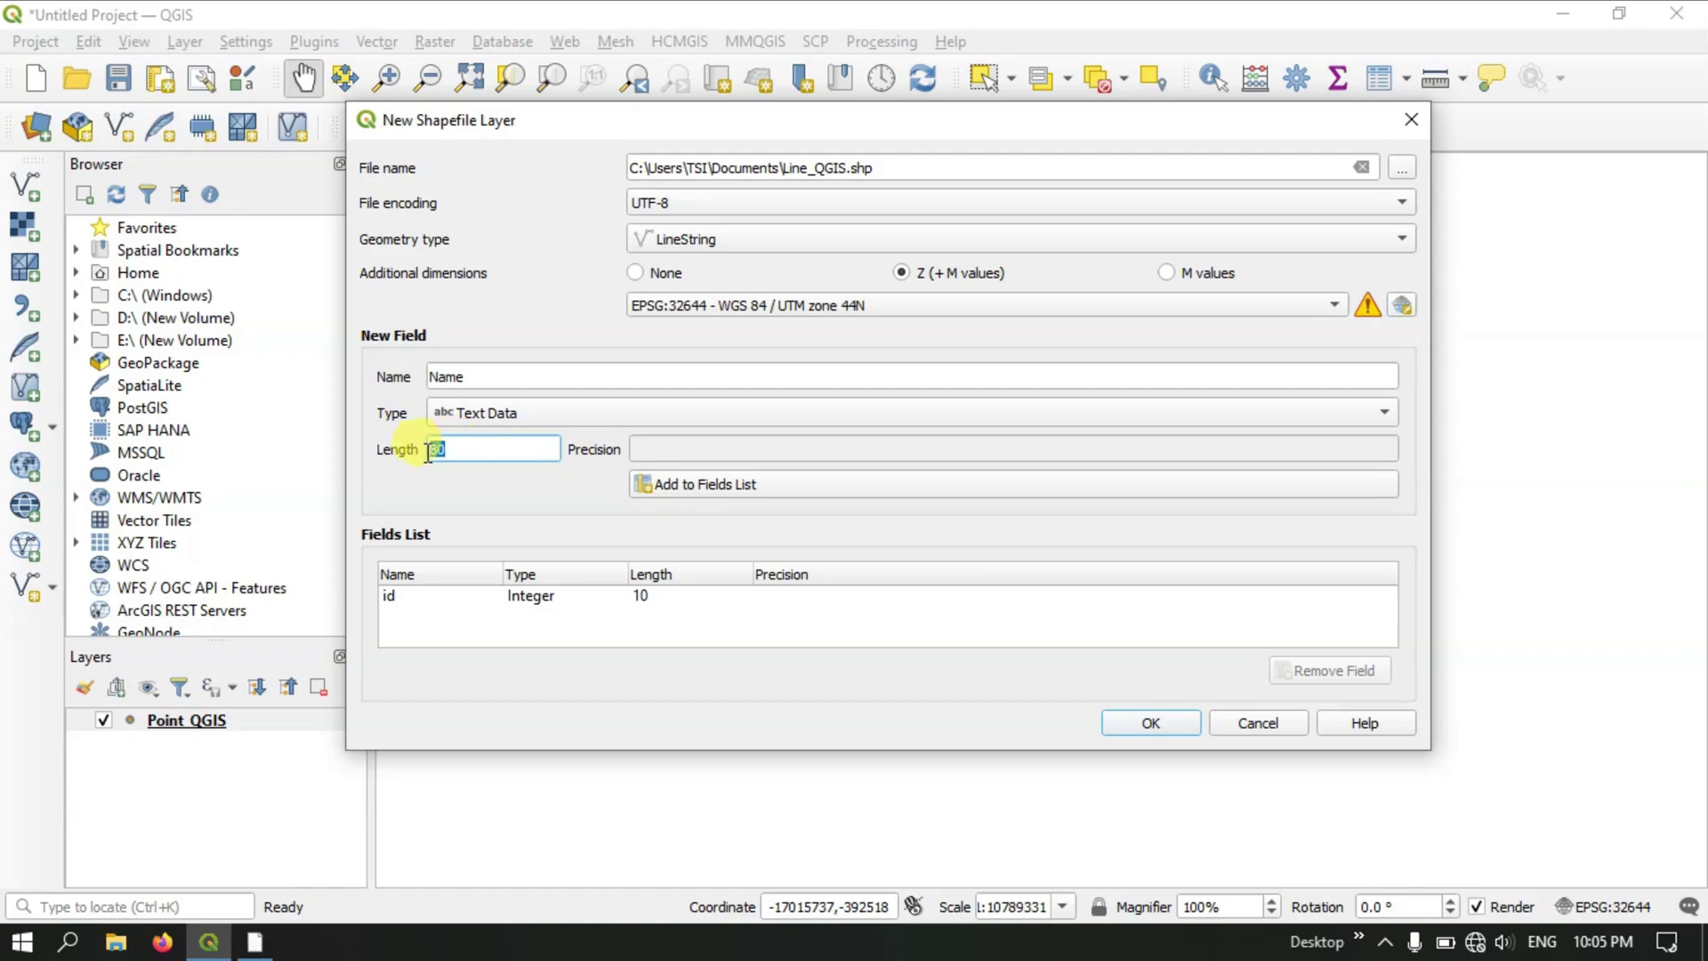
type("50")
double_click(437, 449)
left_click(745, 489)
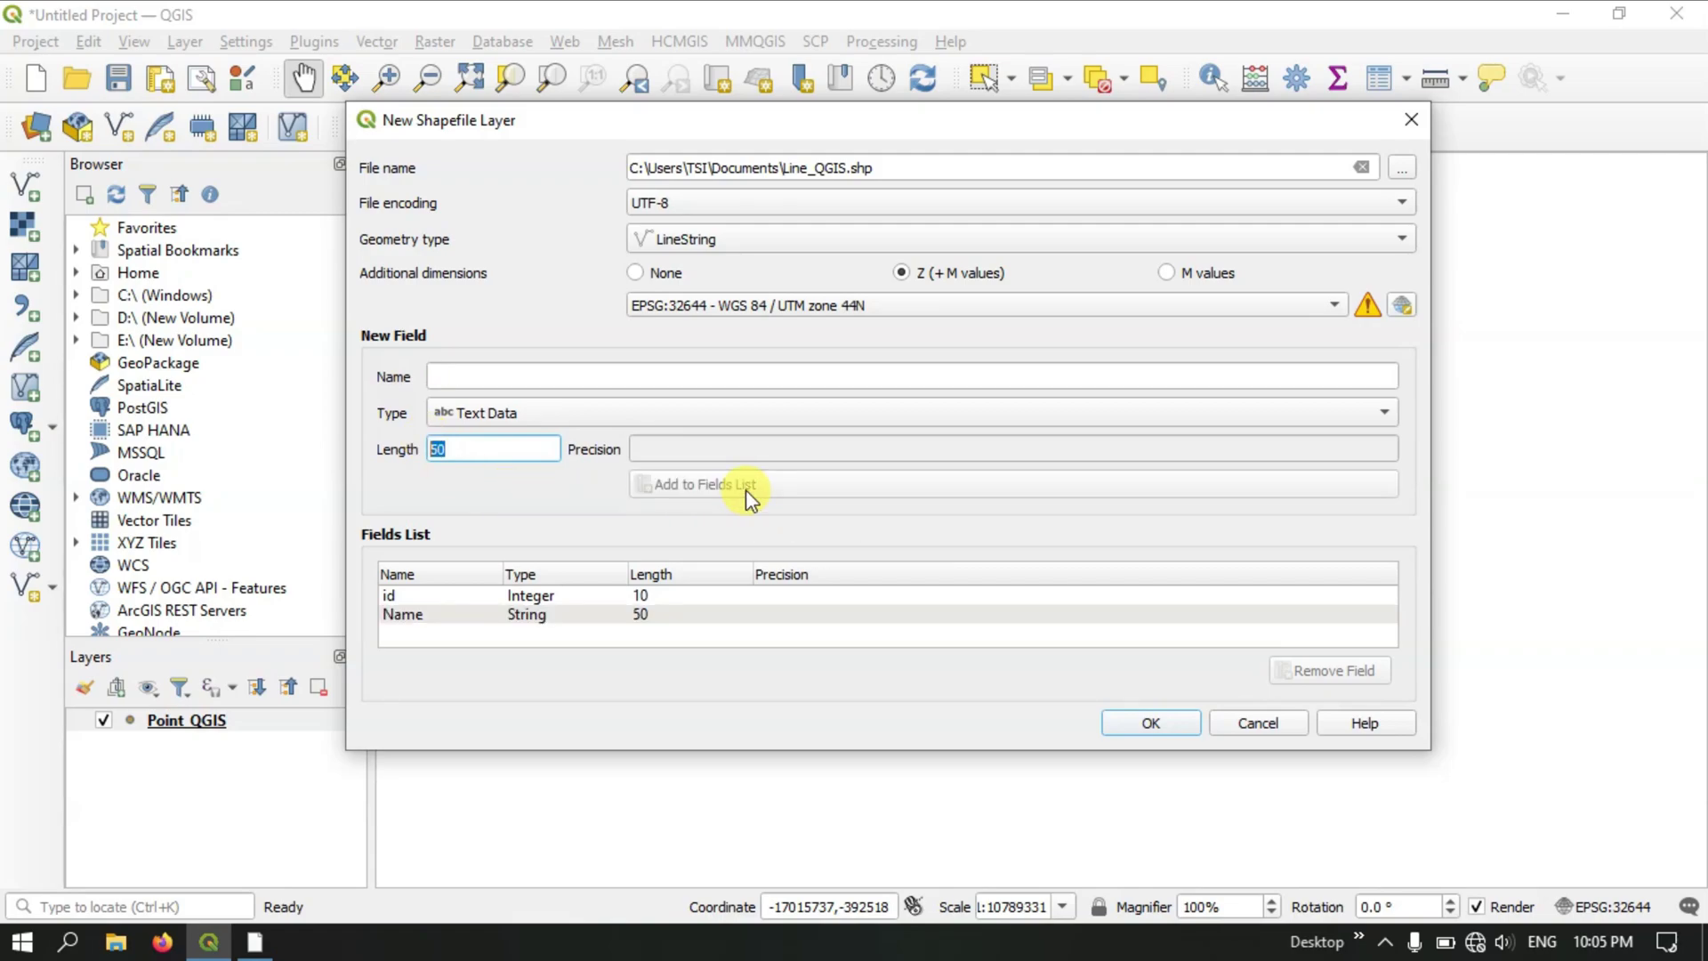
Add a decimal number field called Length with length 20 and precision 6 to the fields list.
left_click(523, 377)
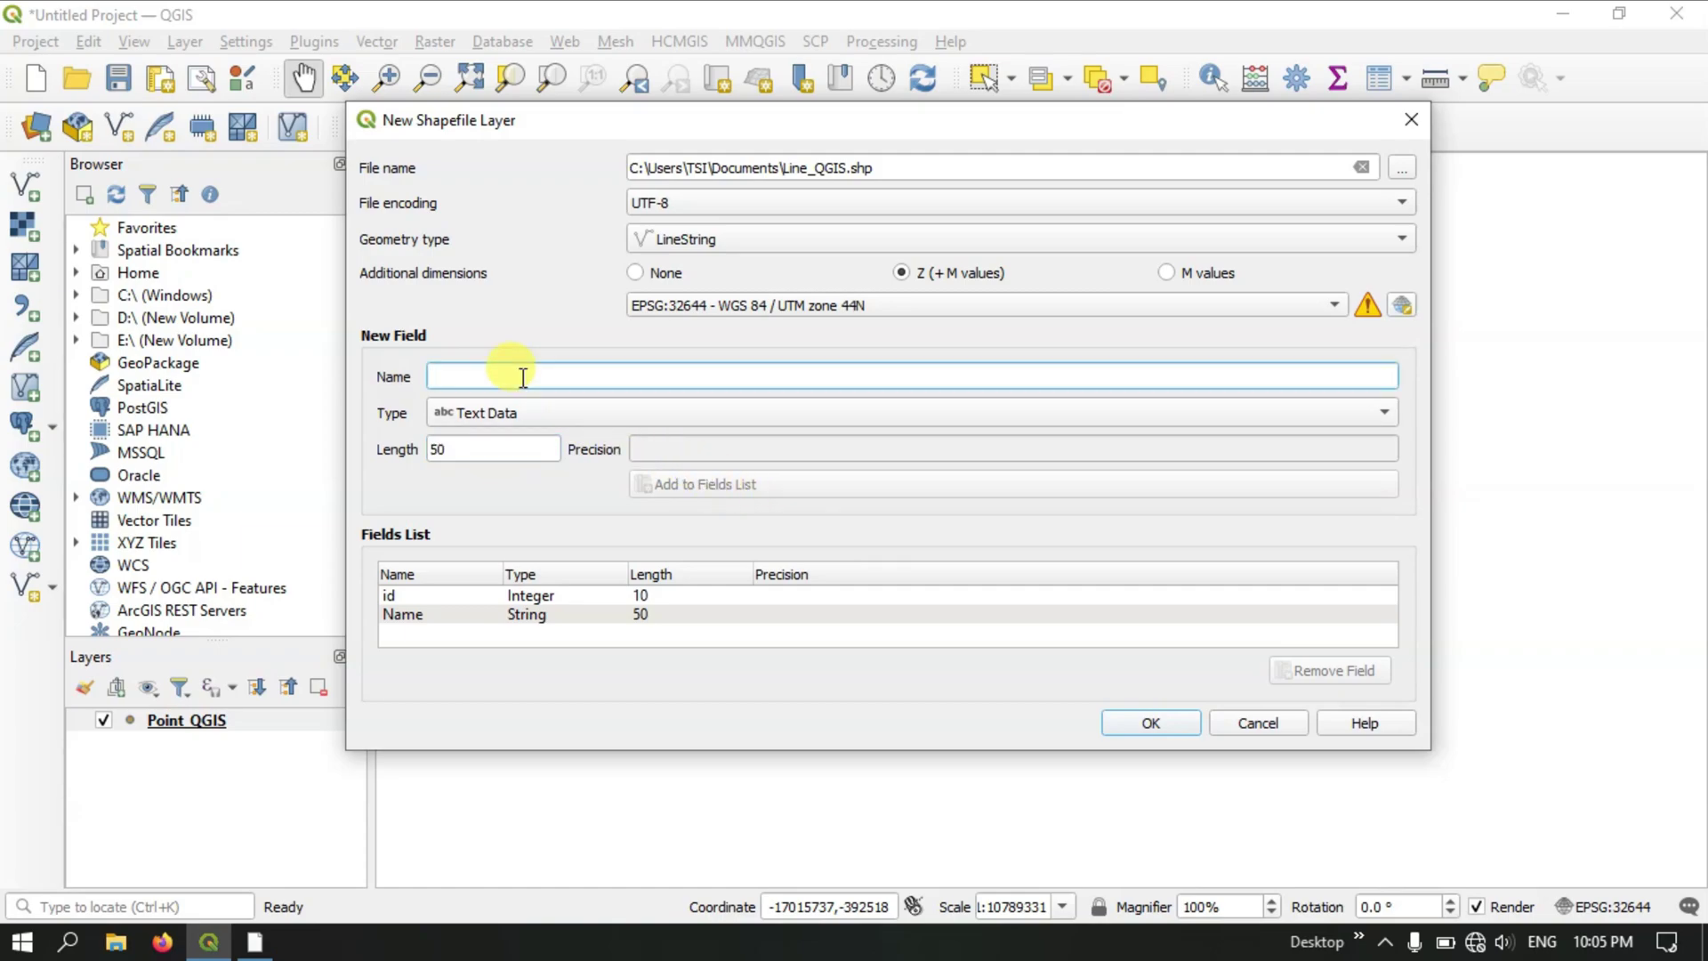
type("L")
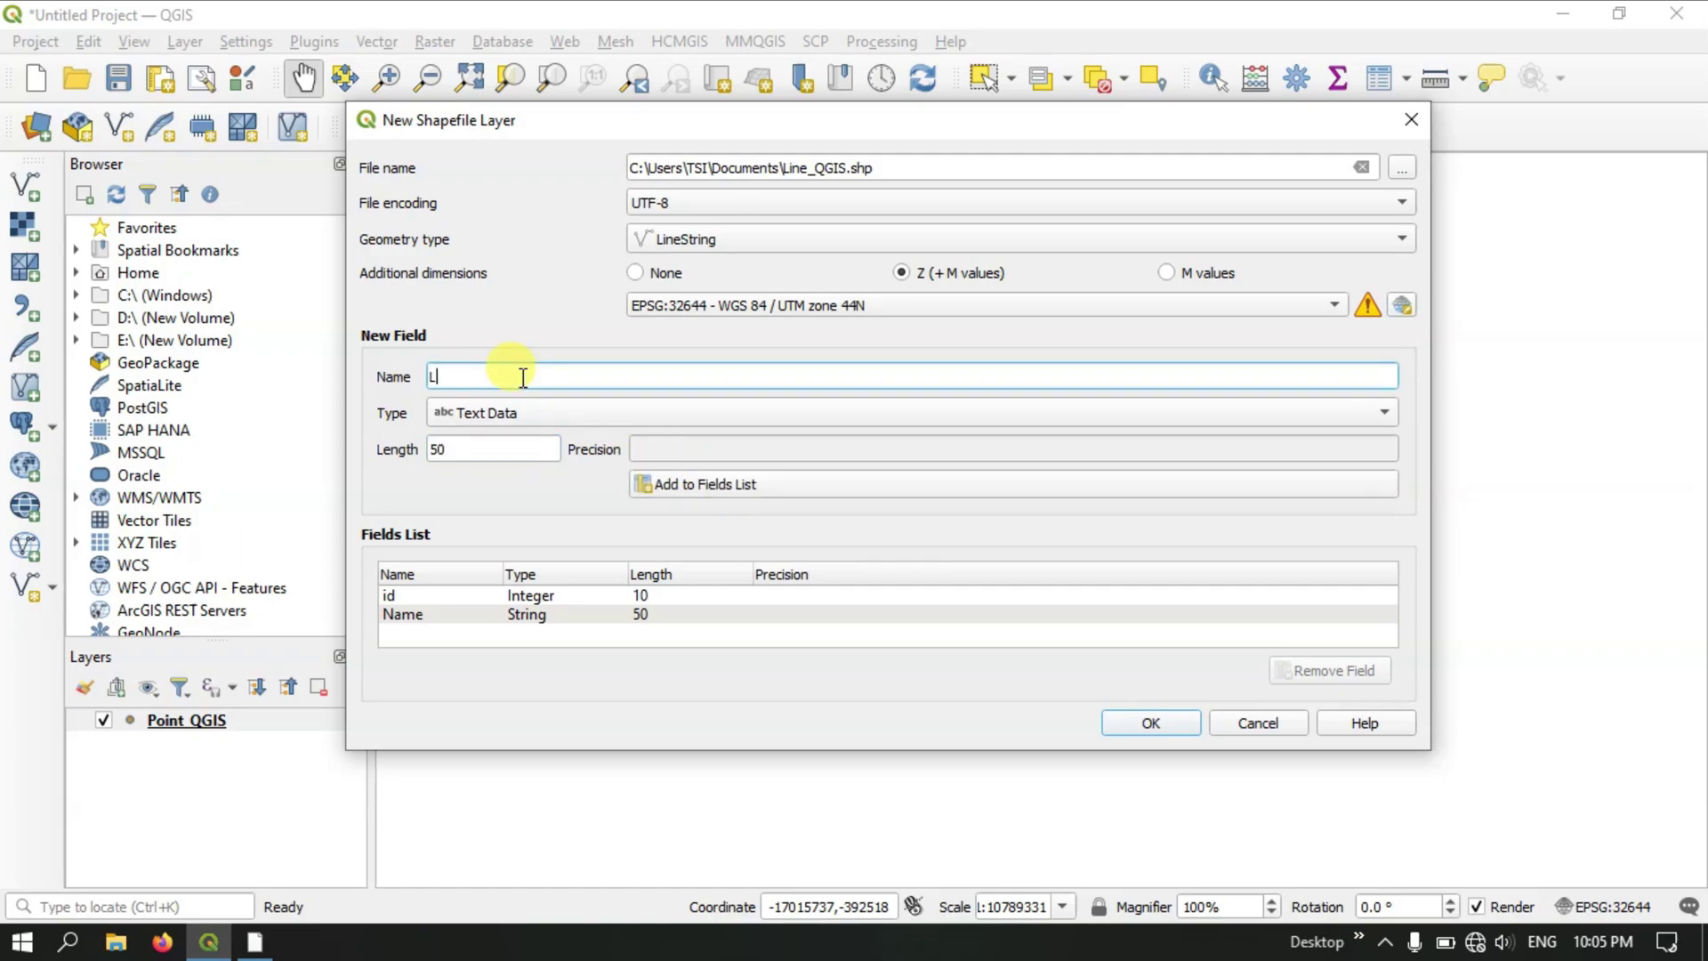
type("ength")
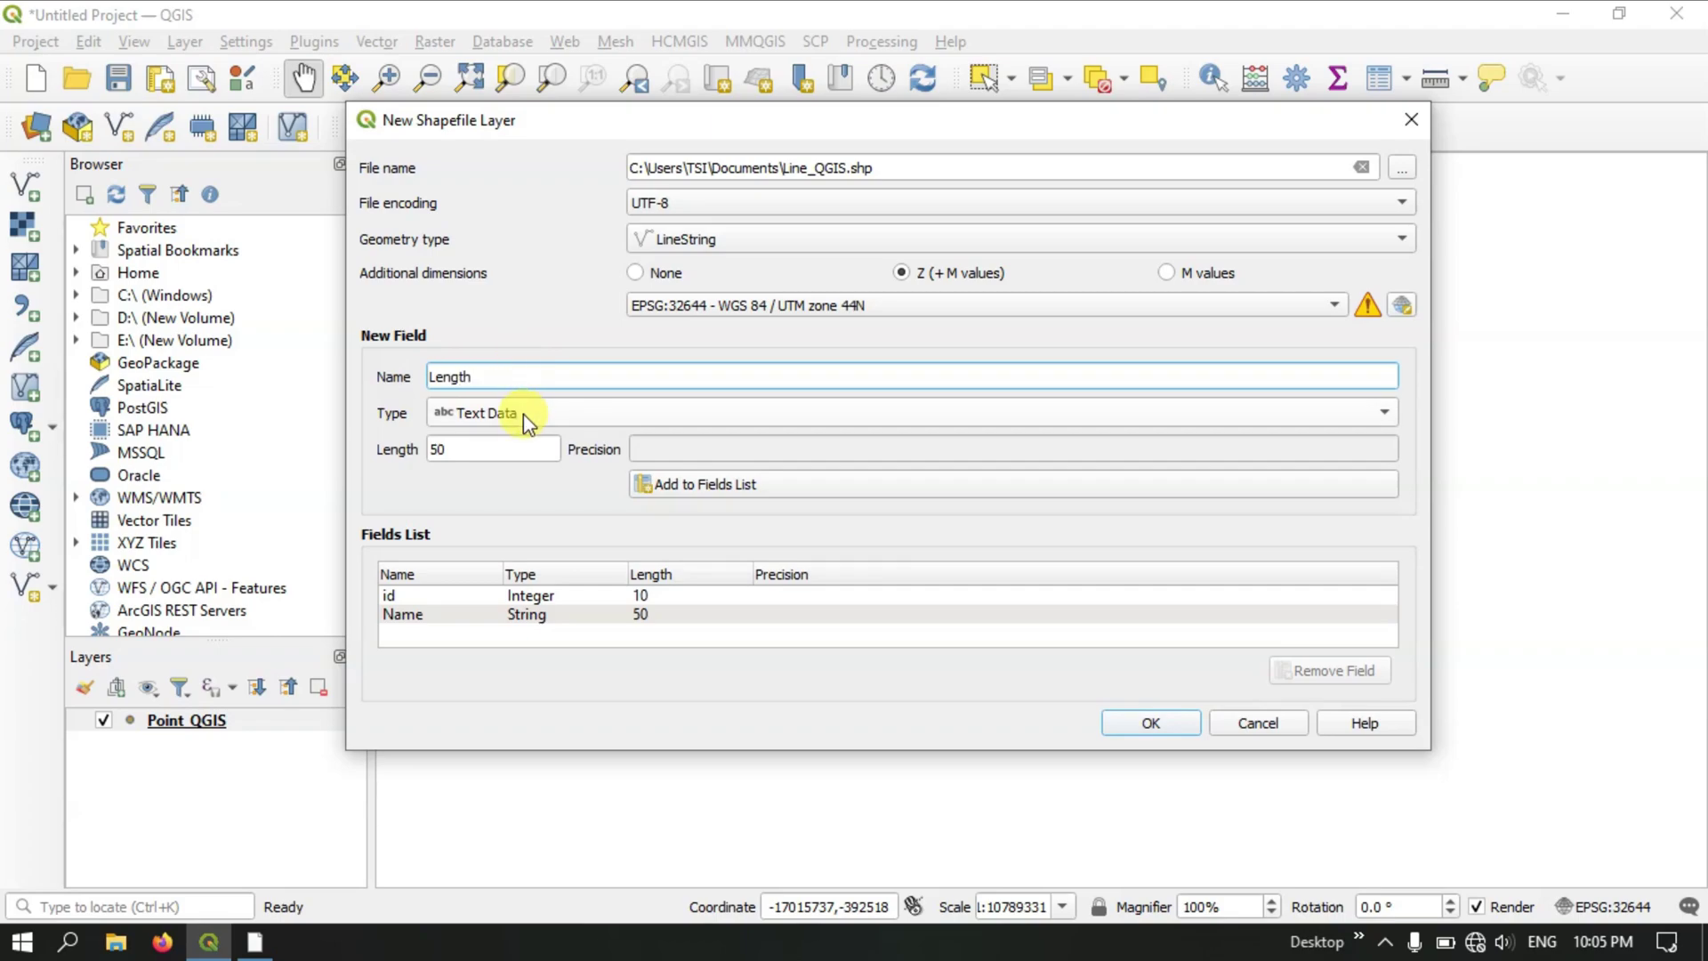
left_click(477, 415)
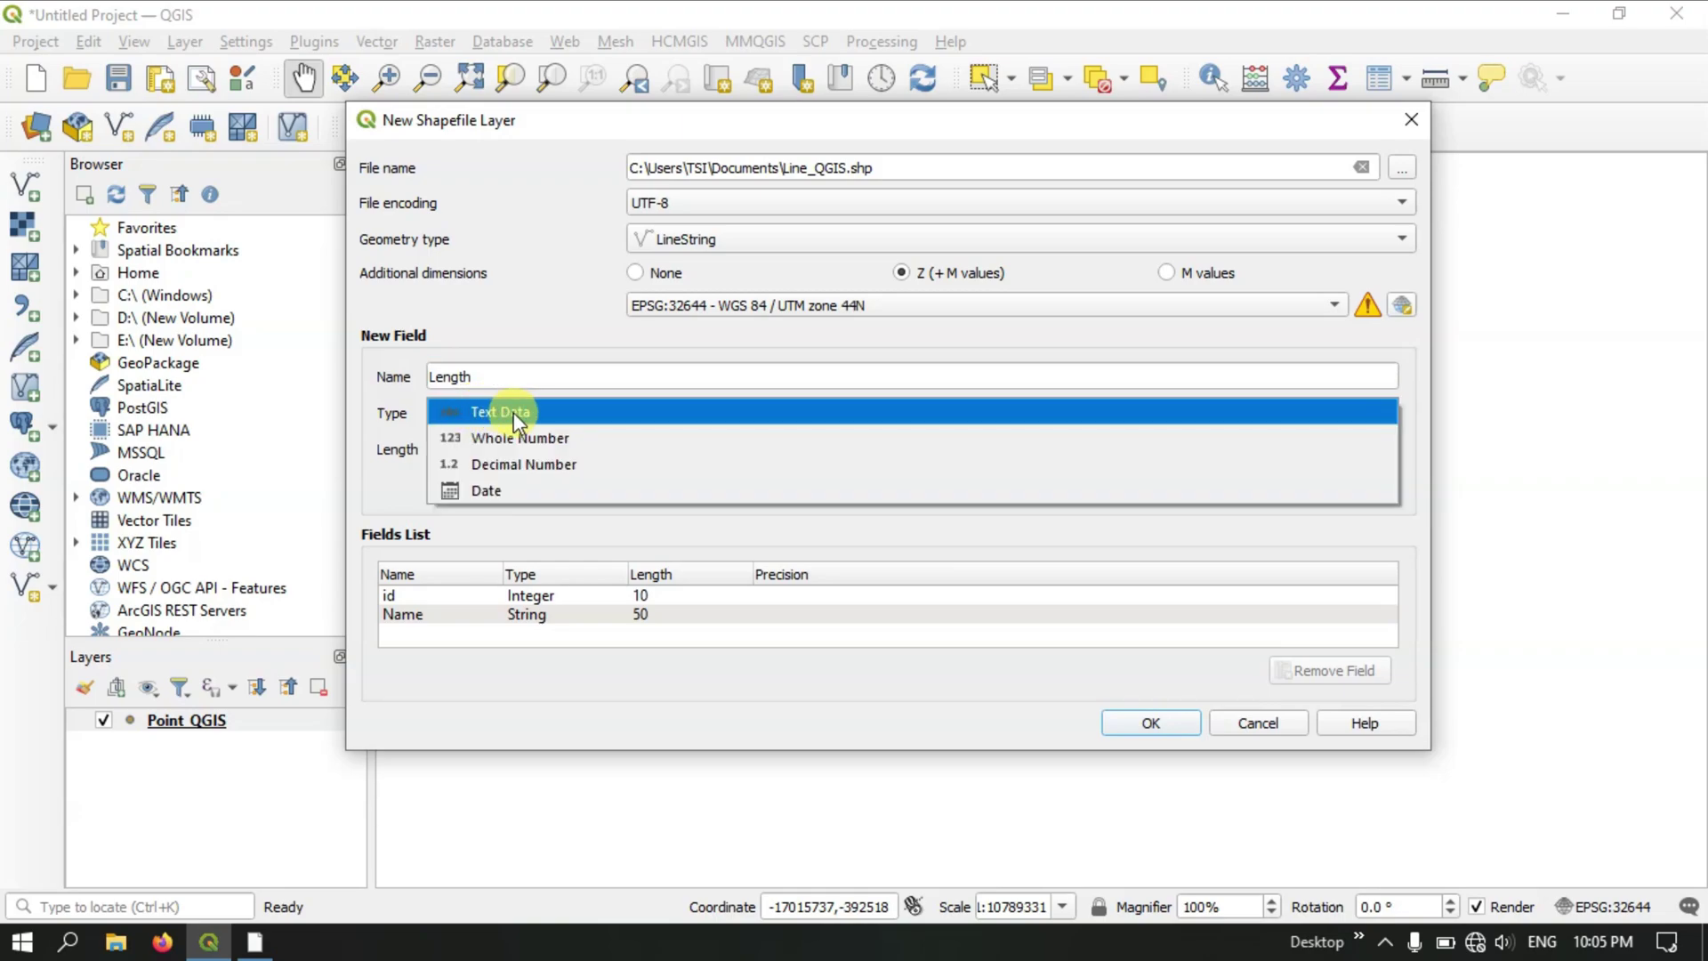
left_click(542, 462)
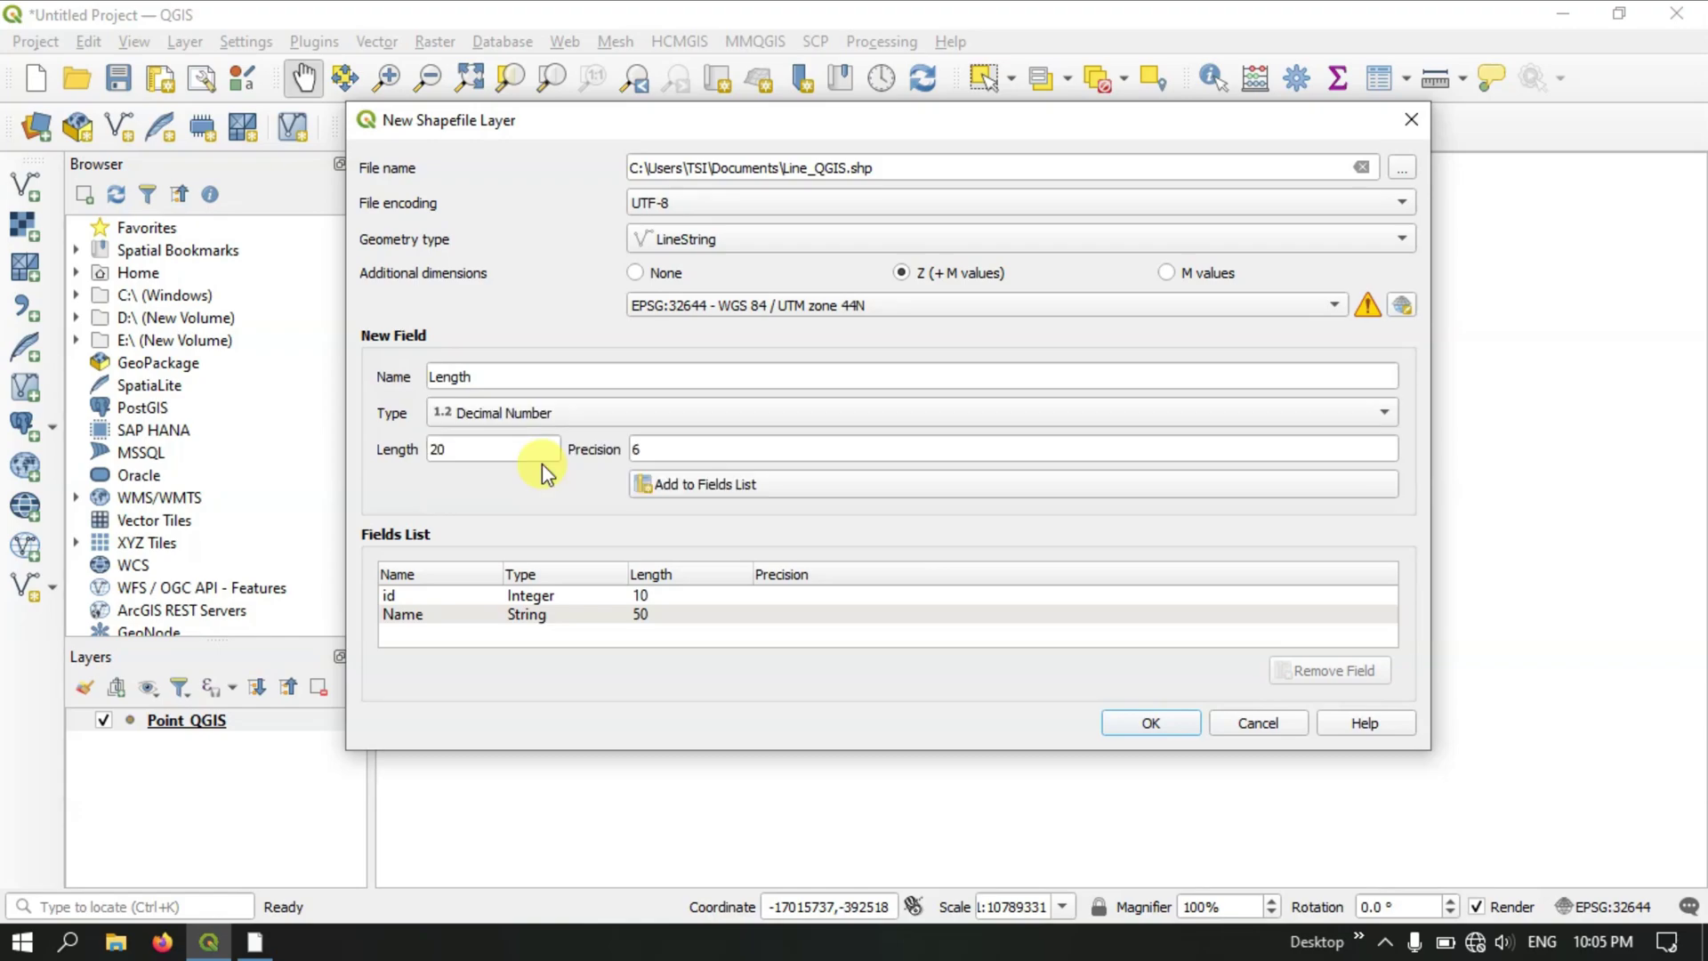
left_click(643, 447)
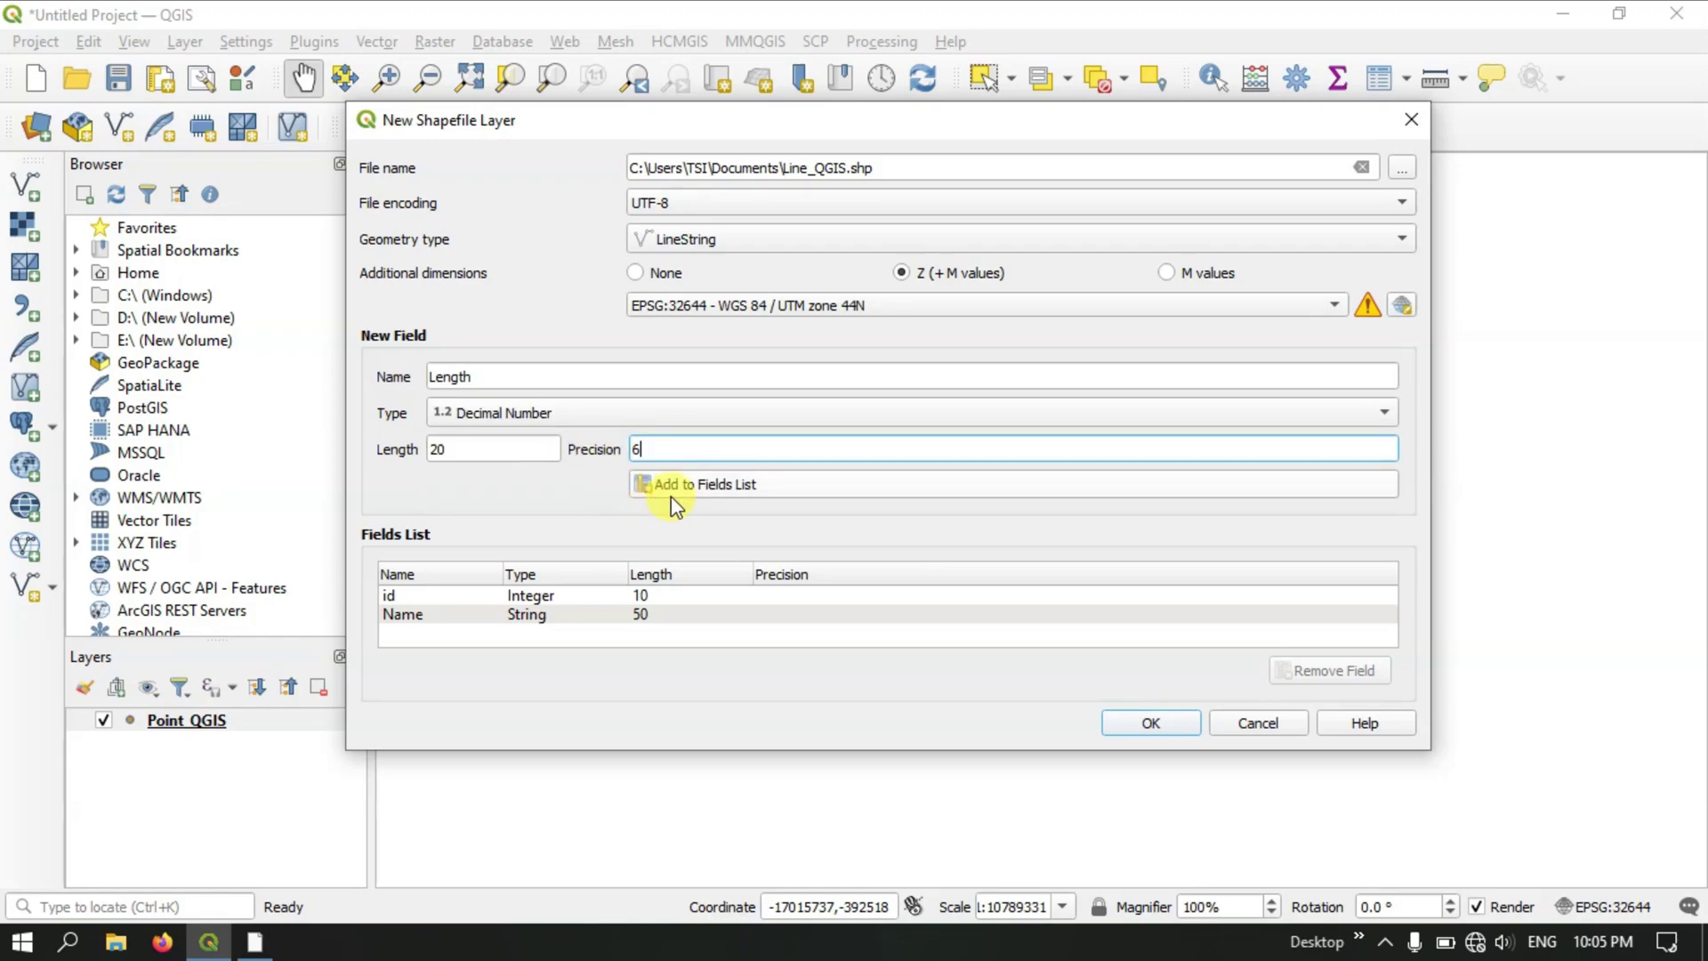
left_click(730, 490)
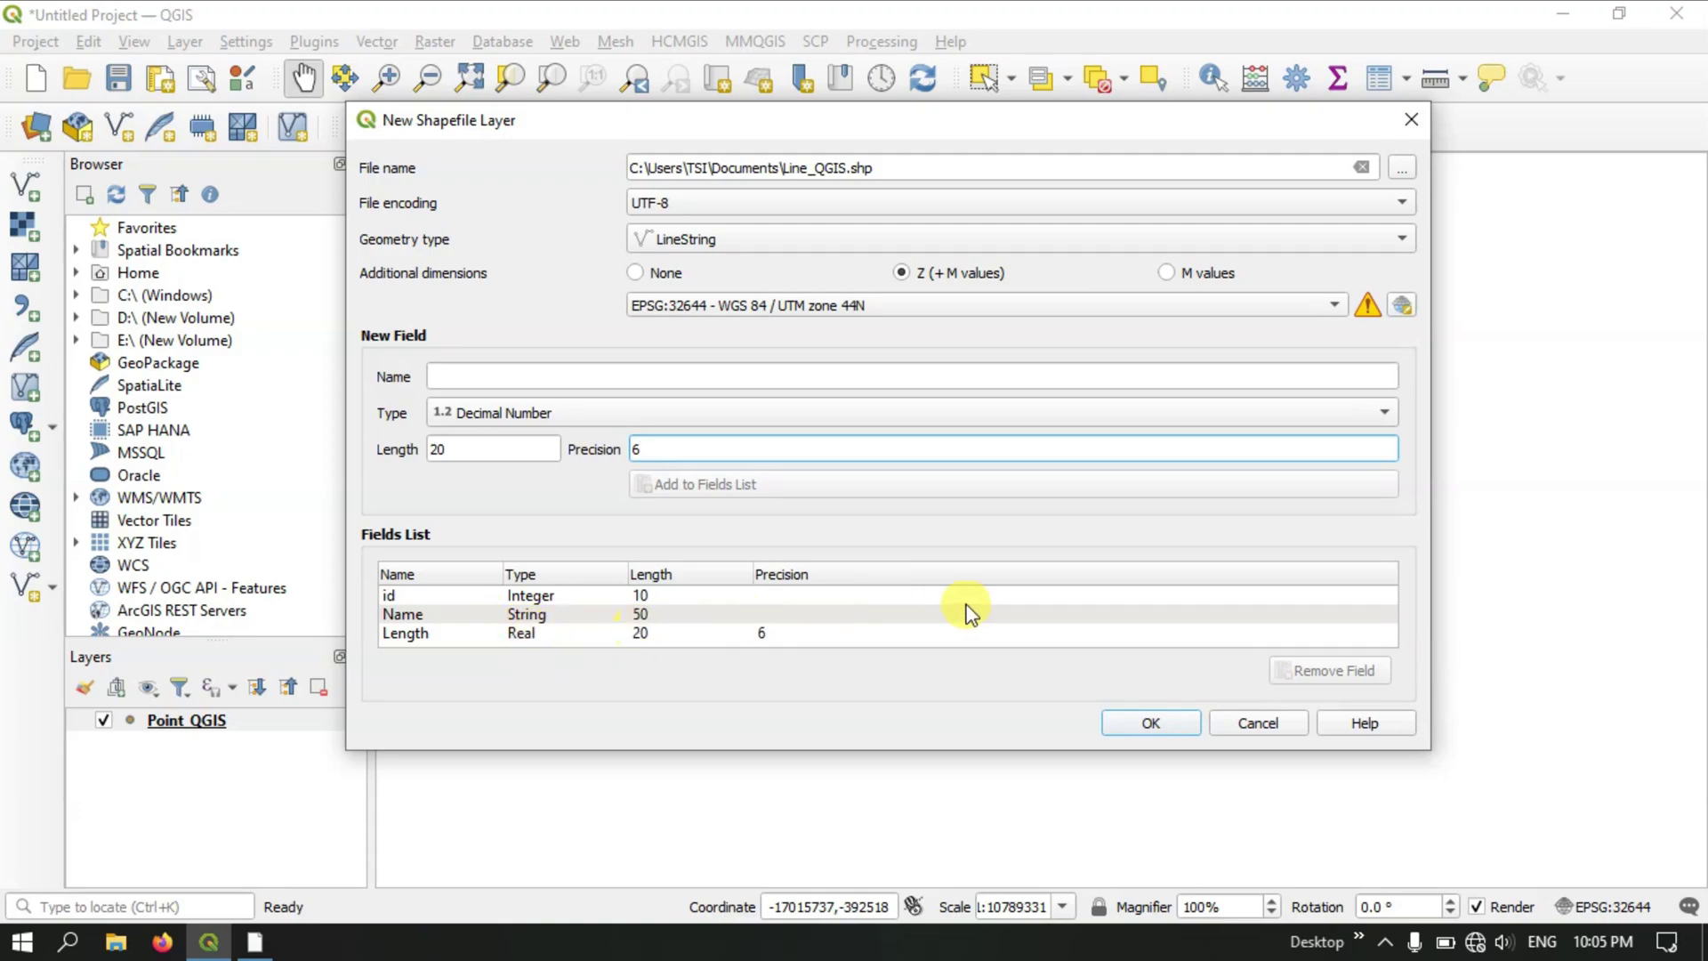
Create the line layer and move Line_QGIS below Point_QGIS in the layer order.
left_click(1171, 727)
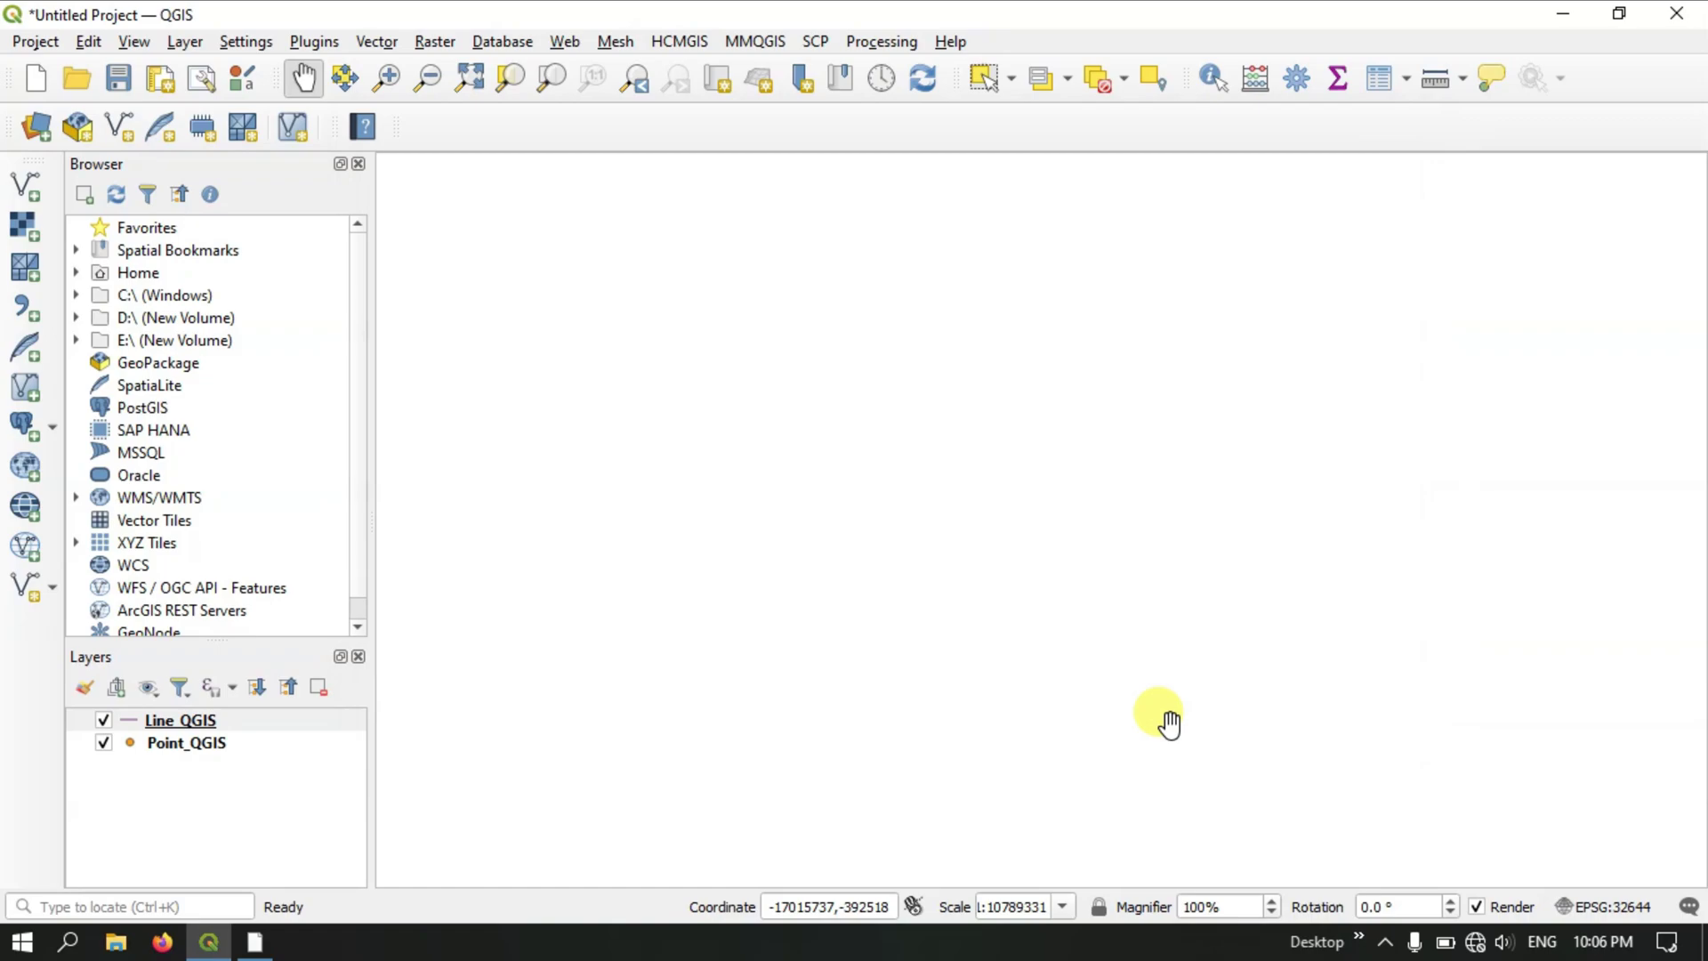
left_click(180, 720)
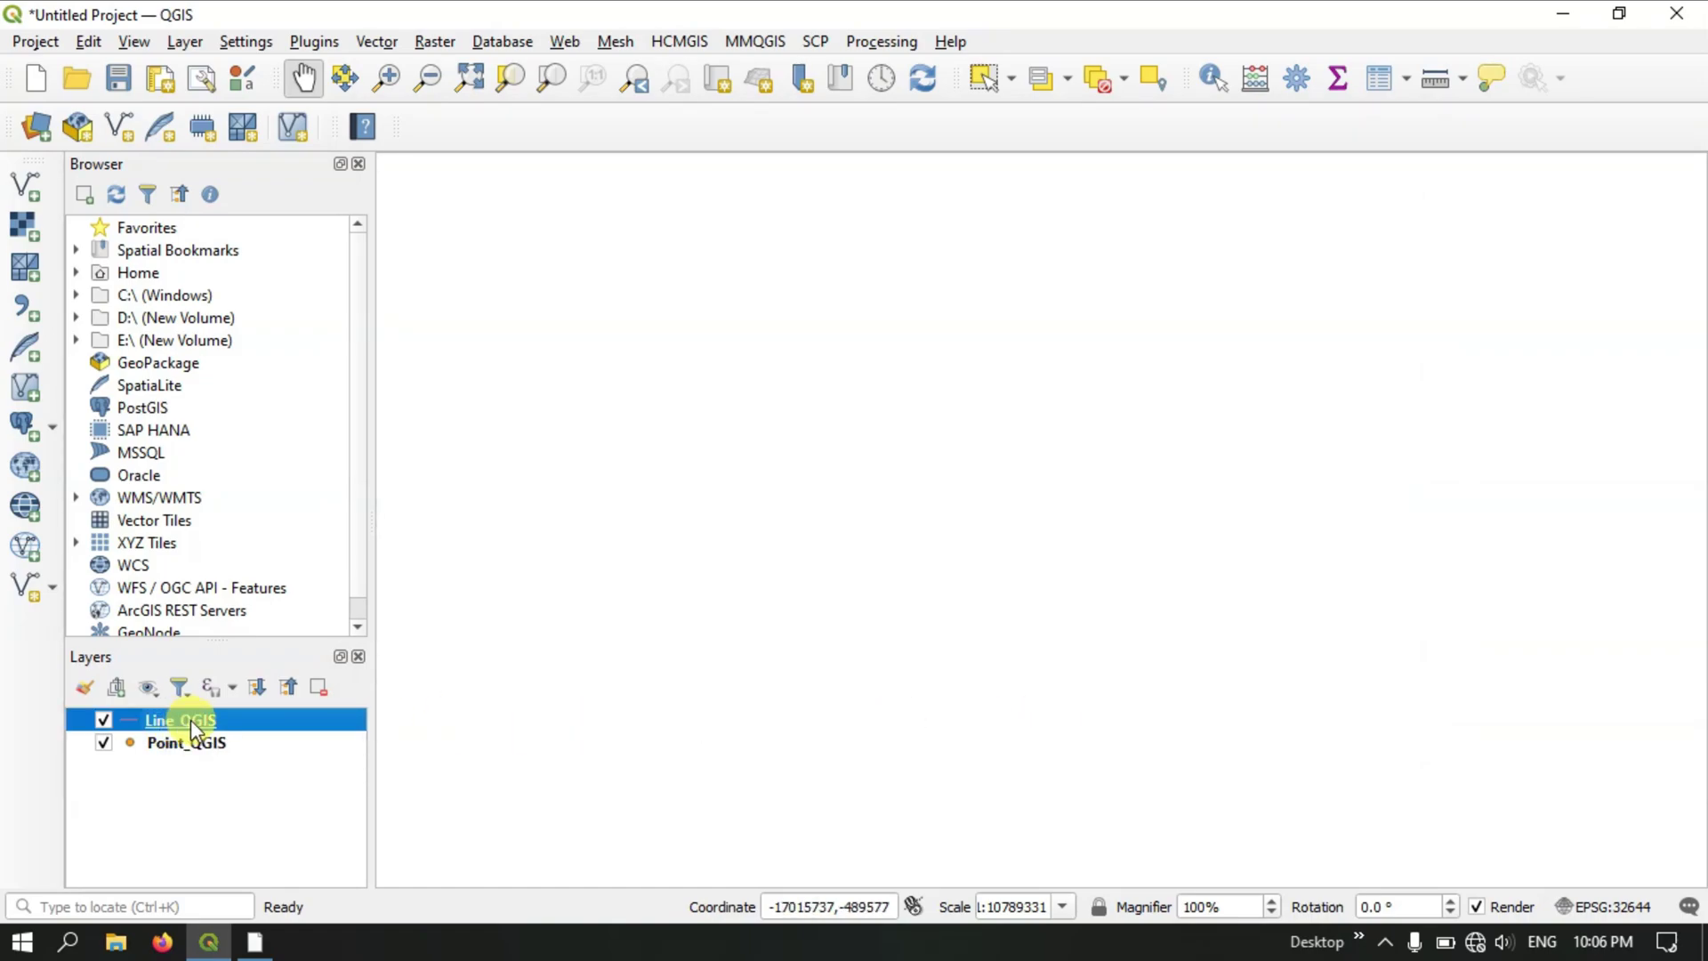
left_click_drag(191, 718, 250, 765)
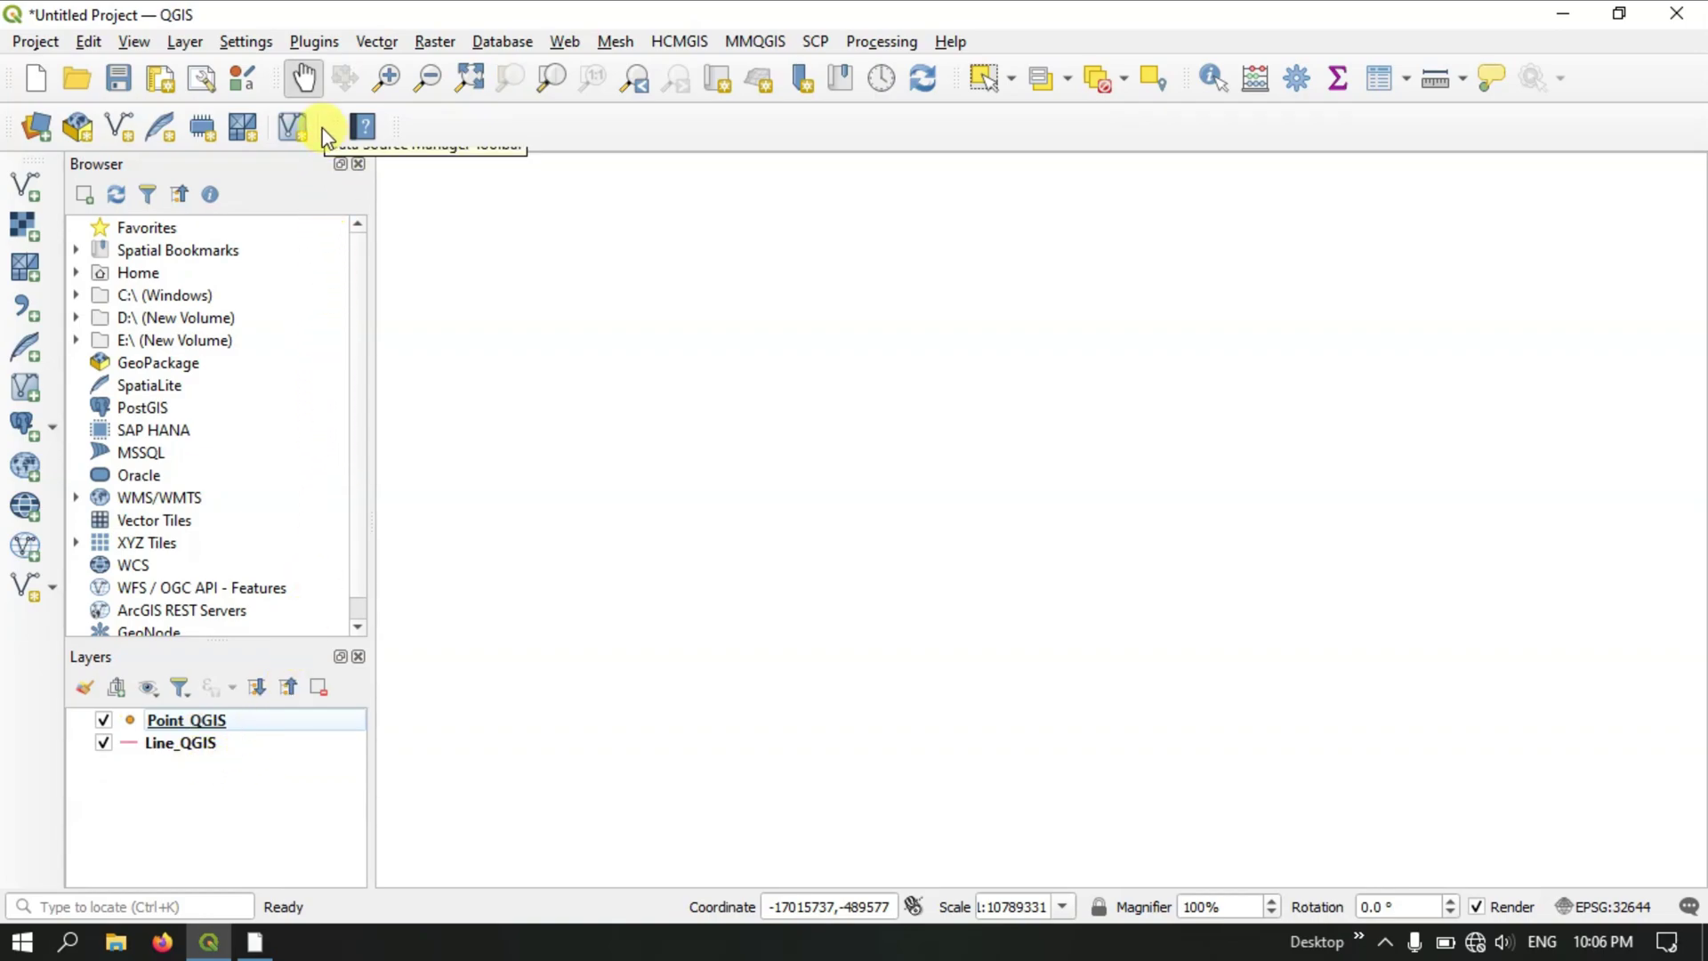
Start a third new shapefile layer and set its file name to Polygon_QGIS in the Documents folder.
left_click(123, 134)
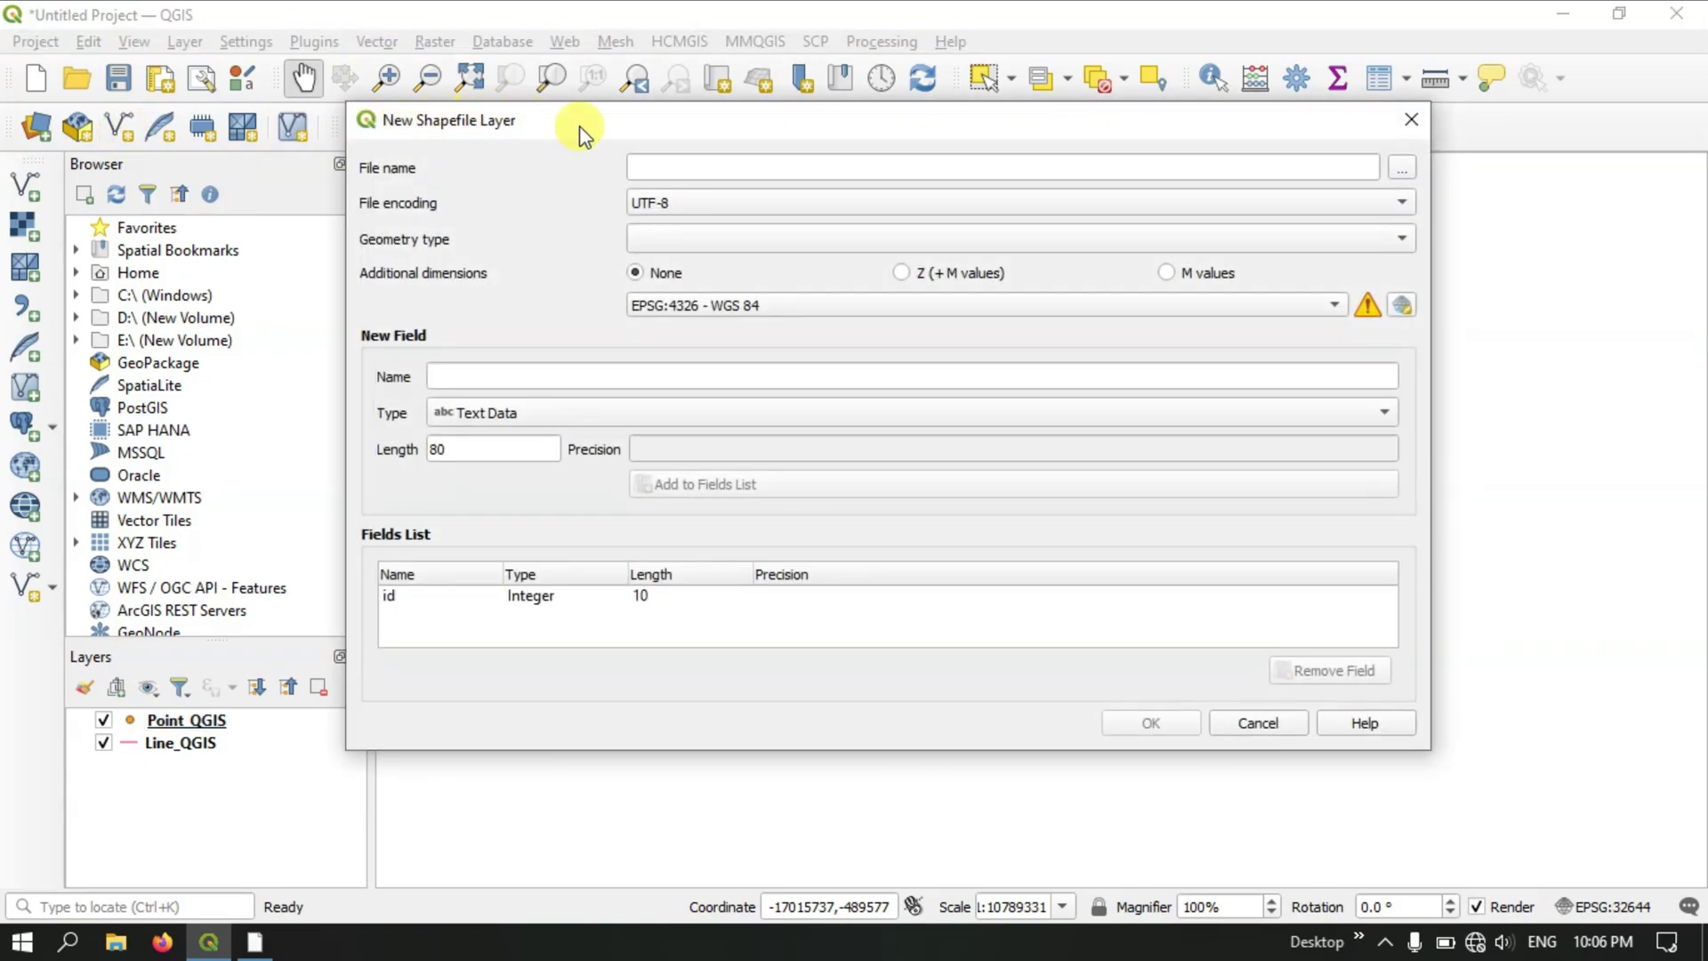
left_click(1401, 169)
left_click(1432, 159)
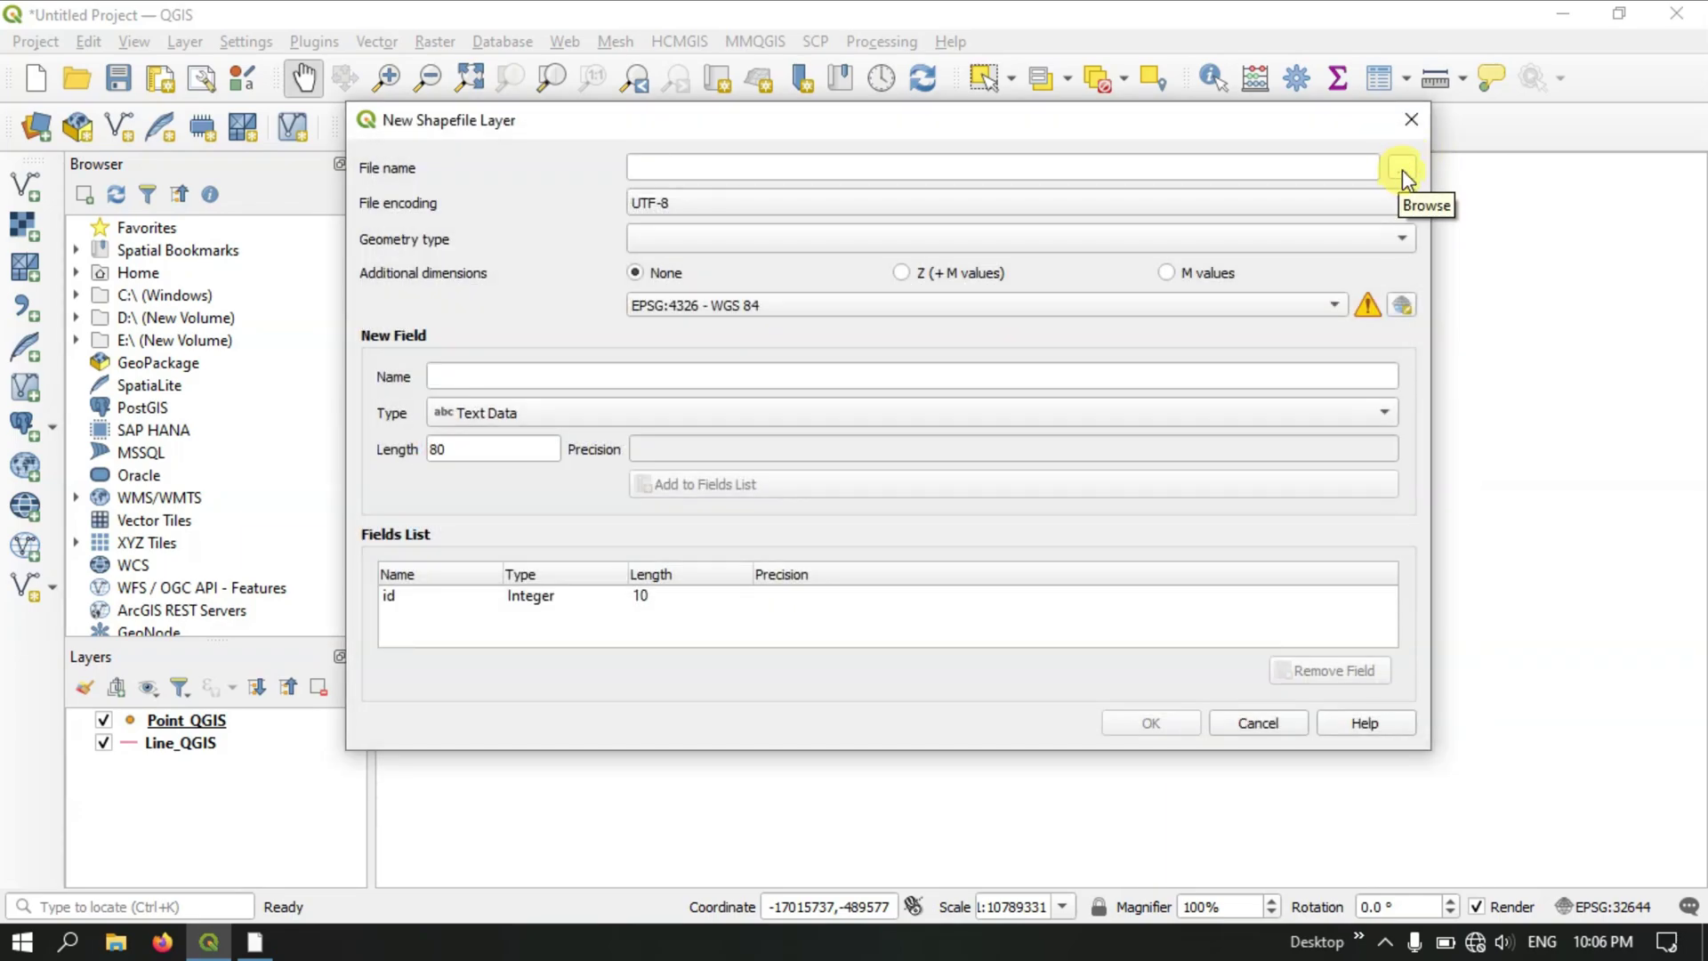
left_click(1402, 169)
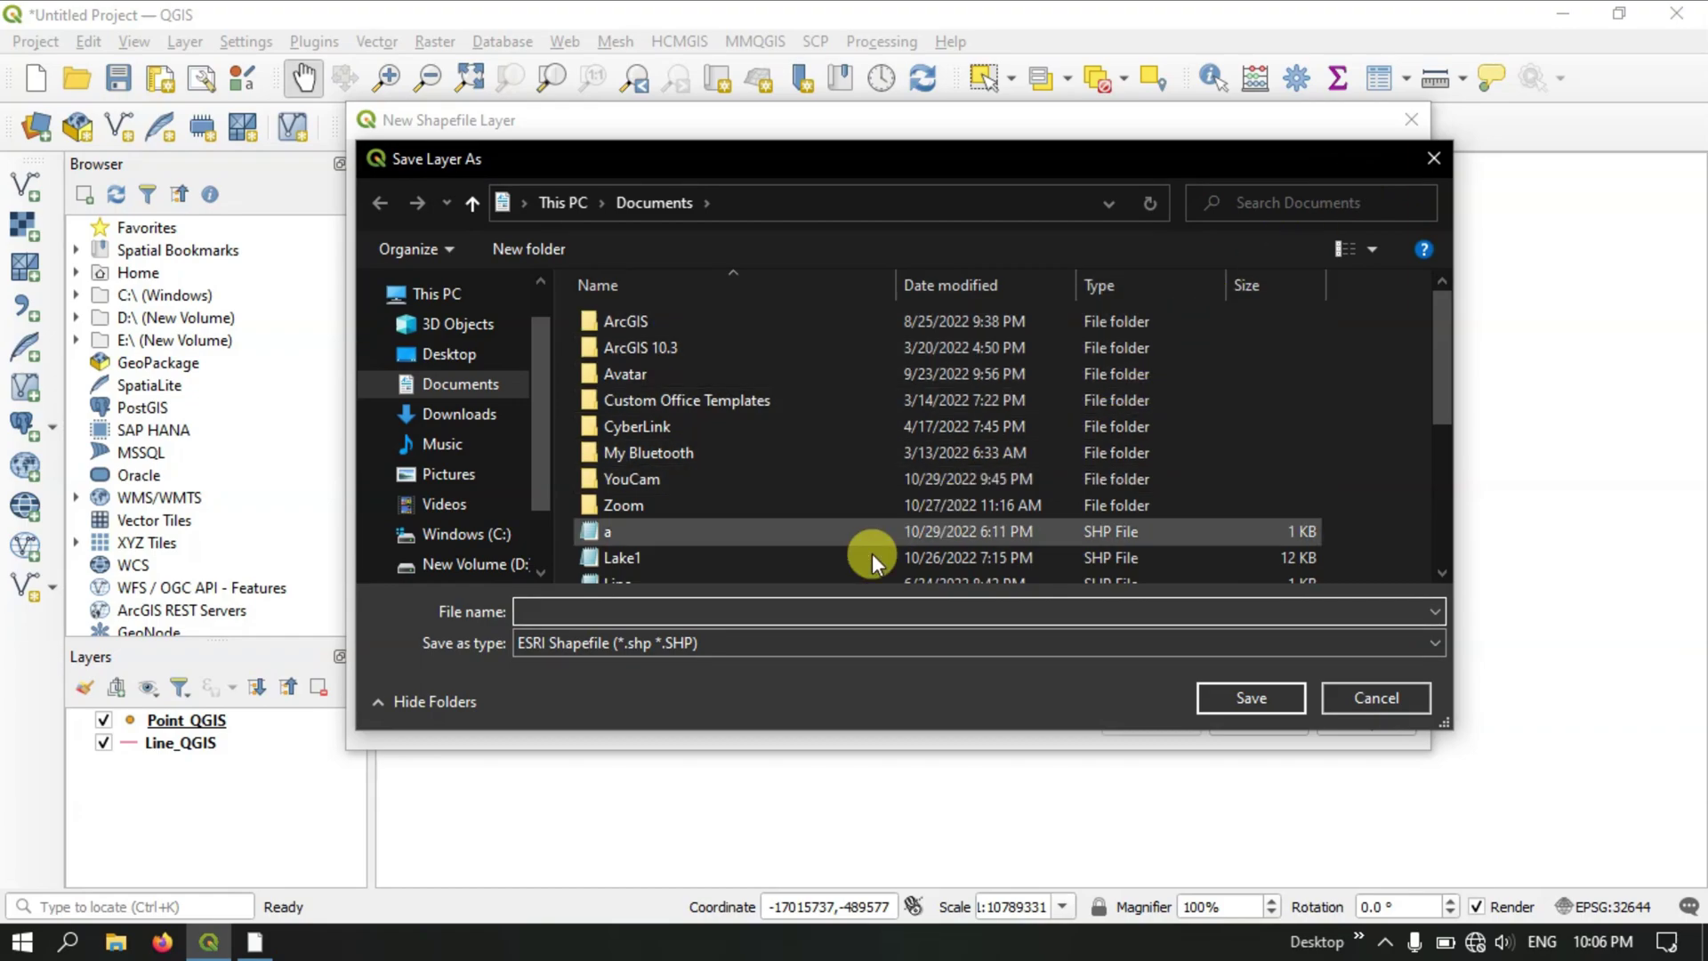
scroll(654, 489, "down", 2)
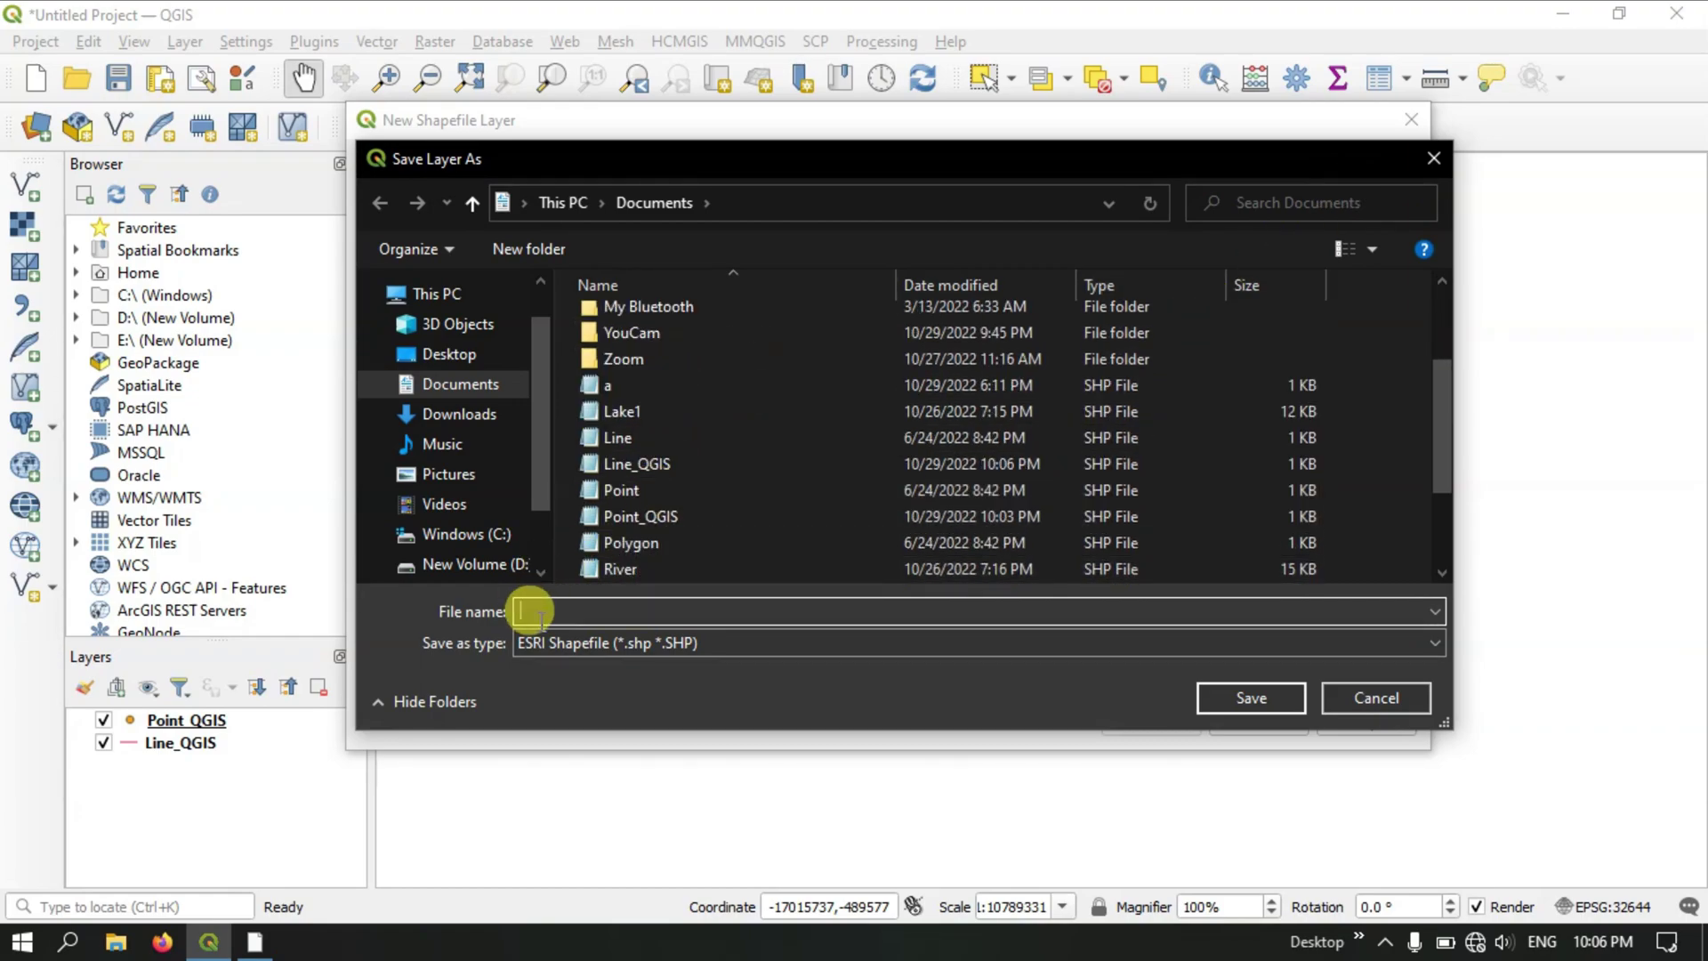
type("Polygo")
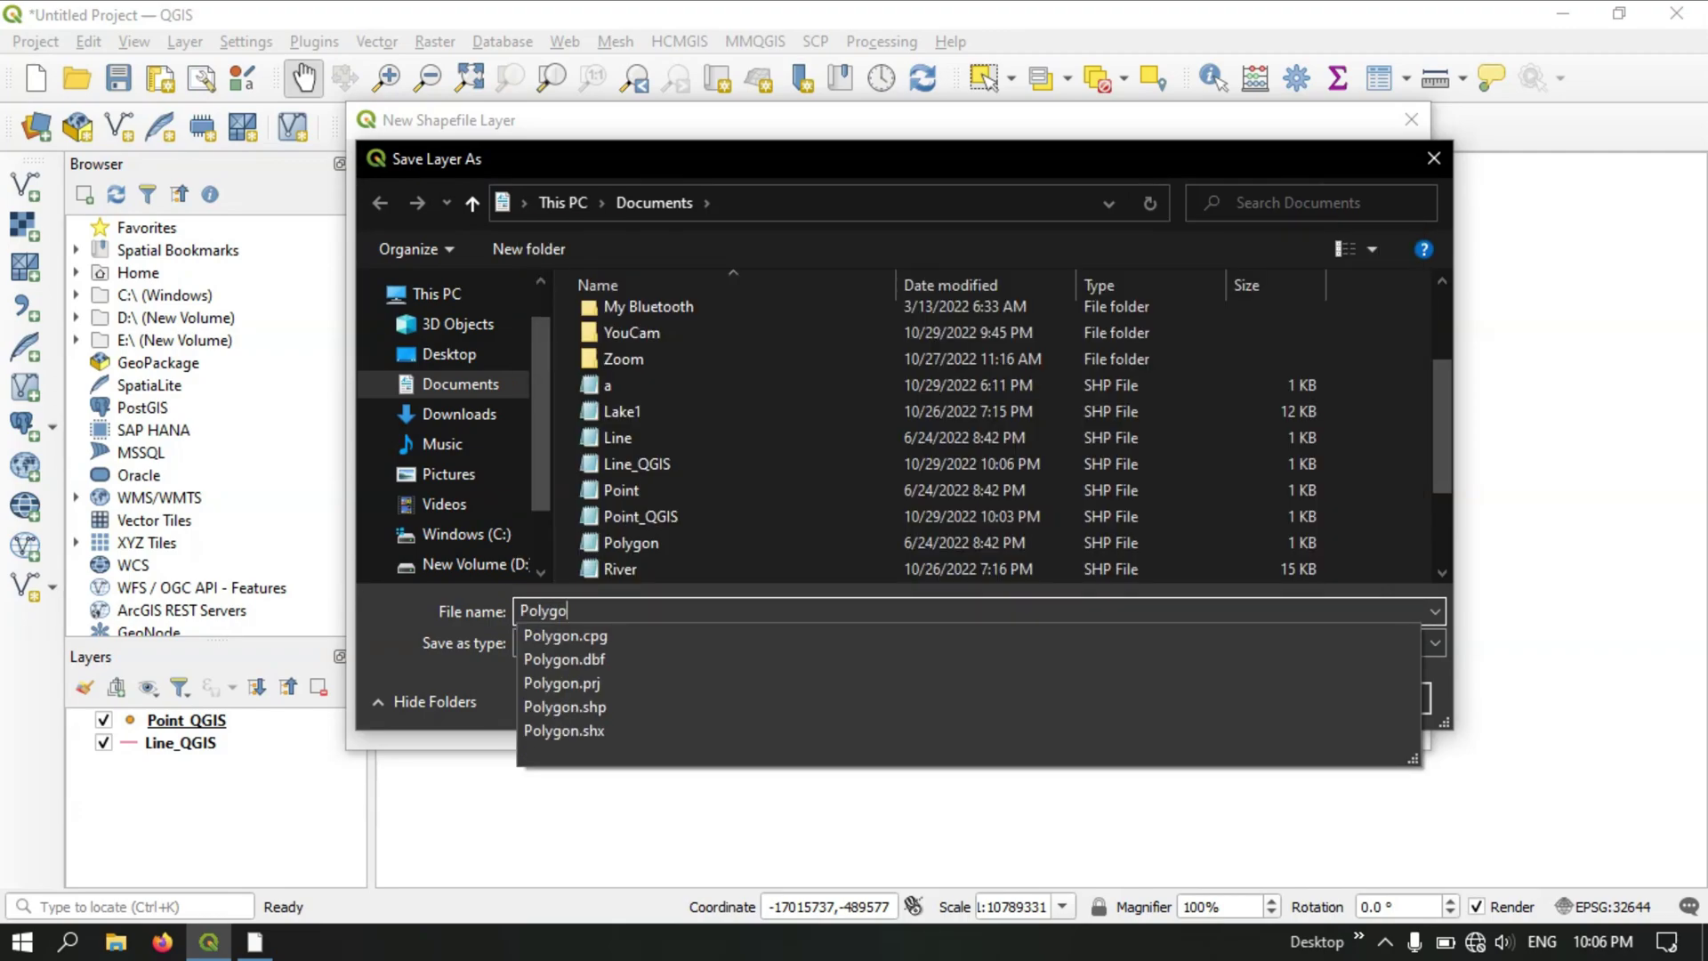
type("n_")
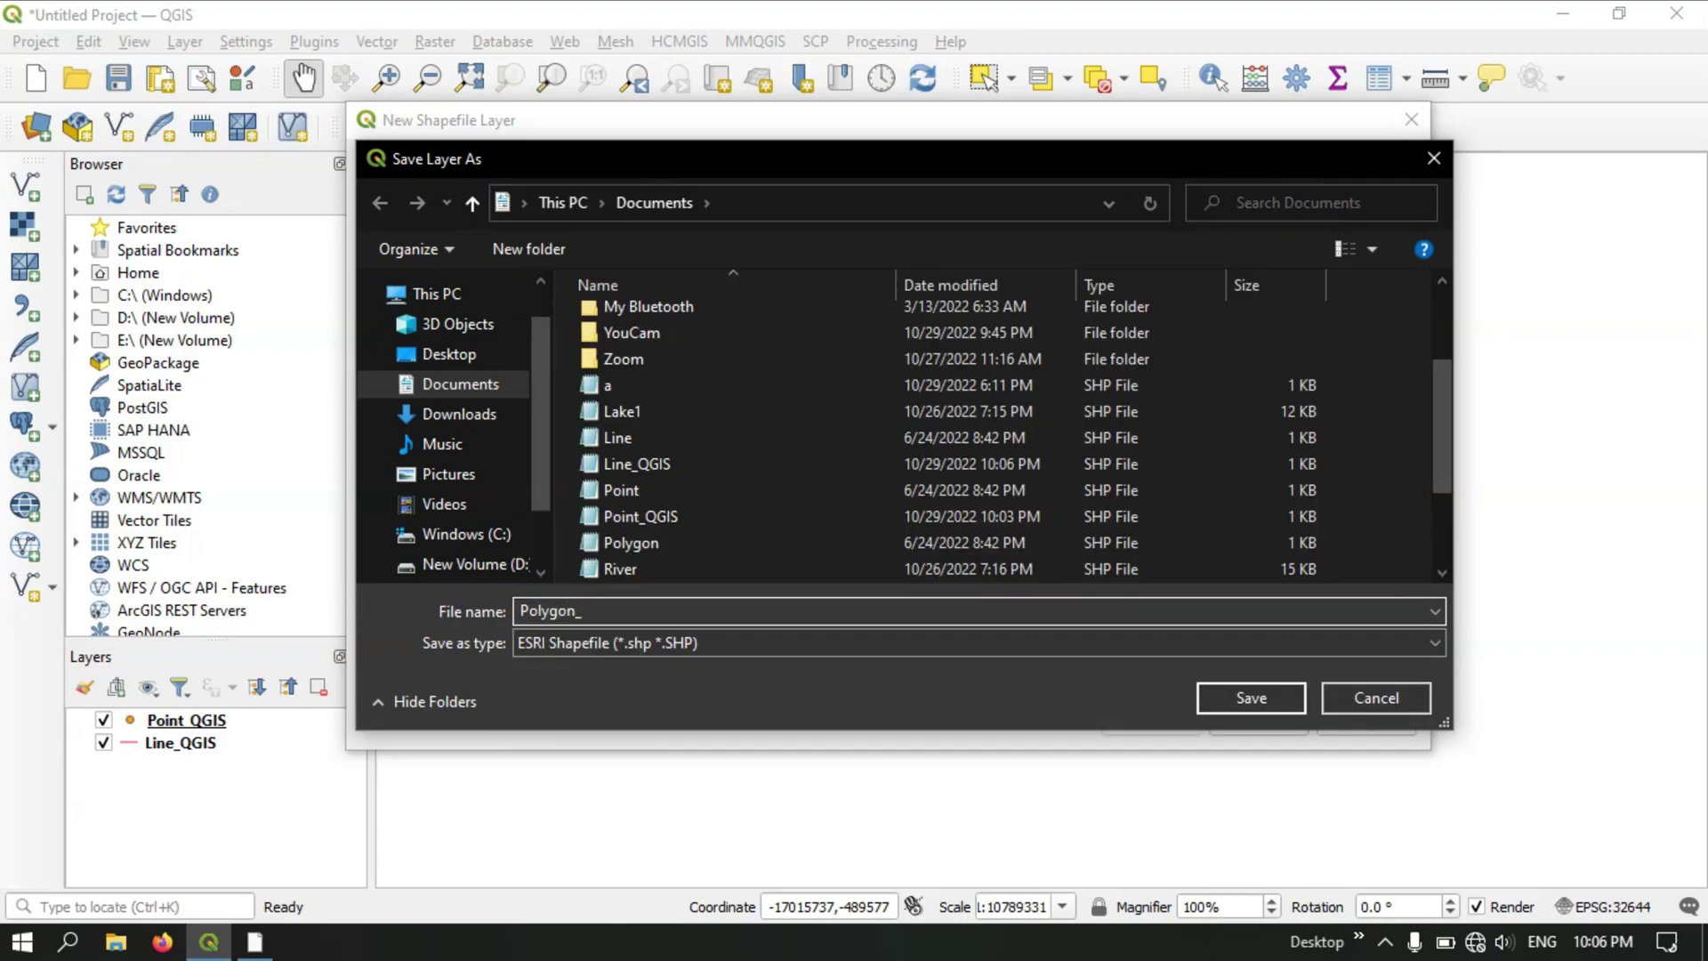
type("QGIS")
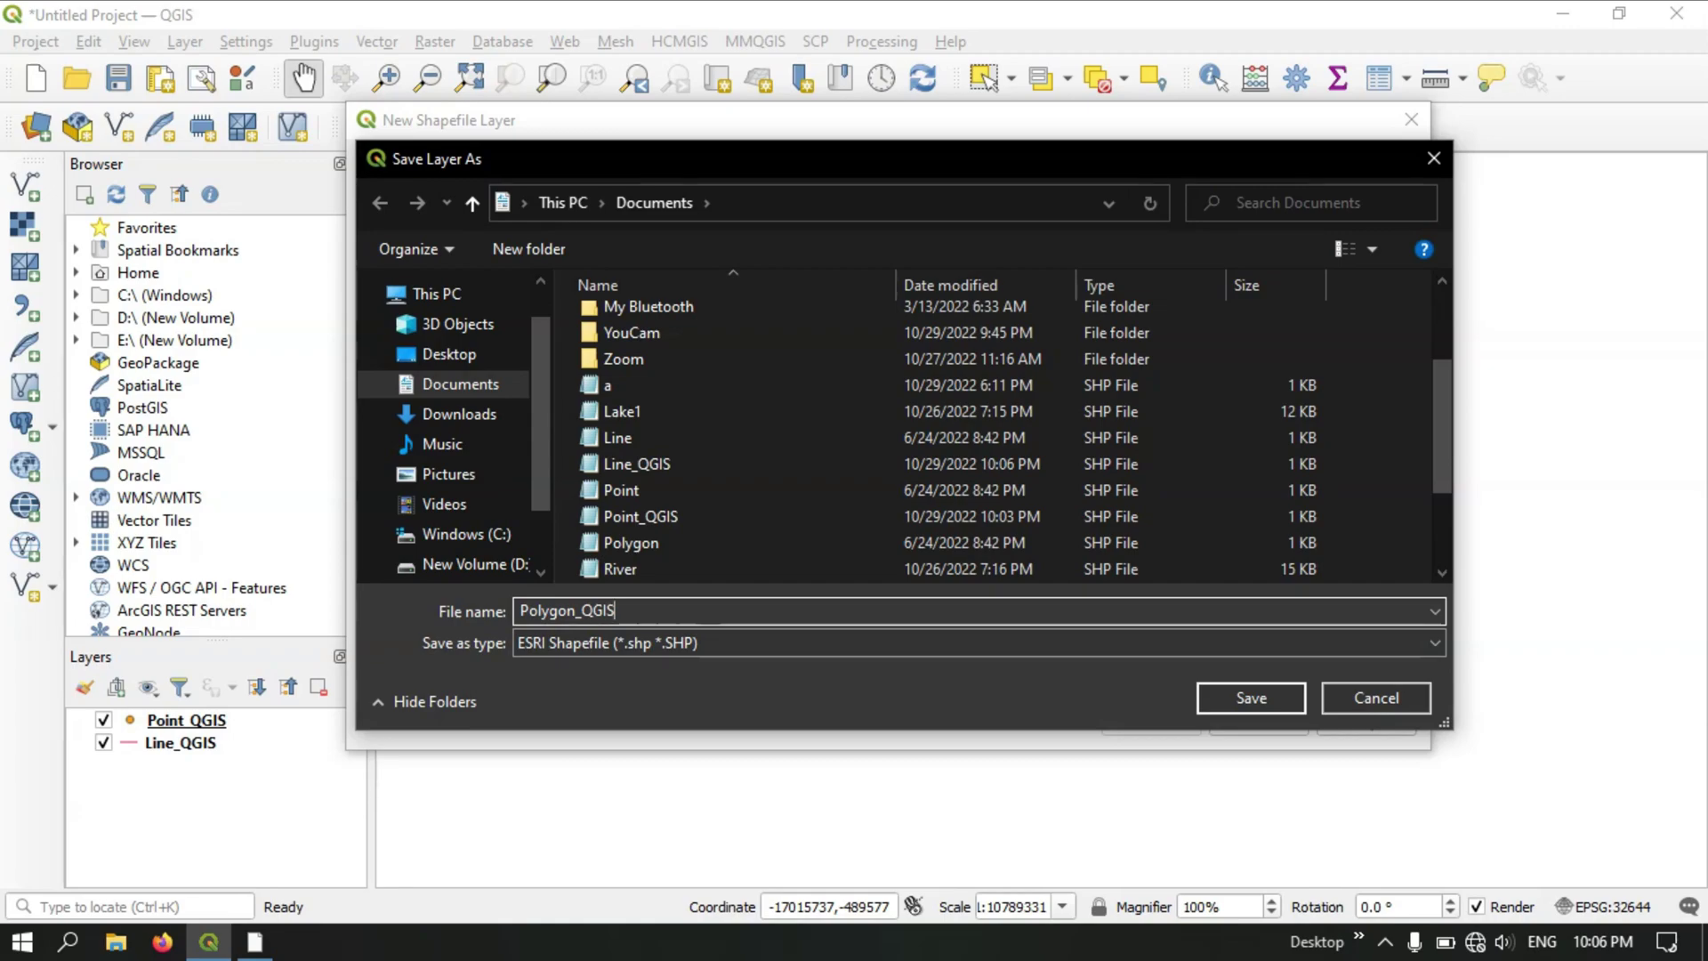
left_click(1258, 703)
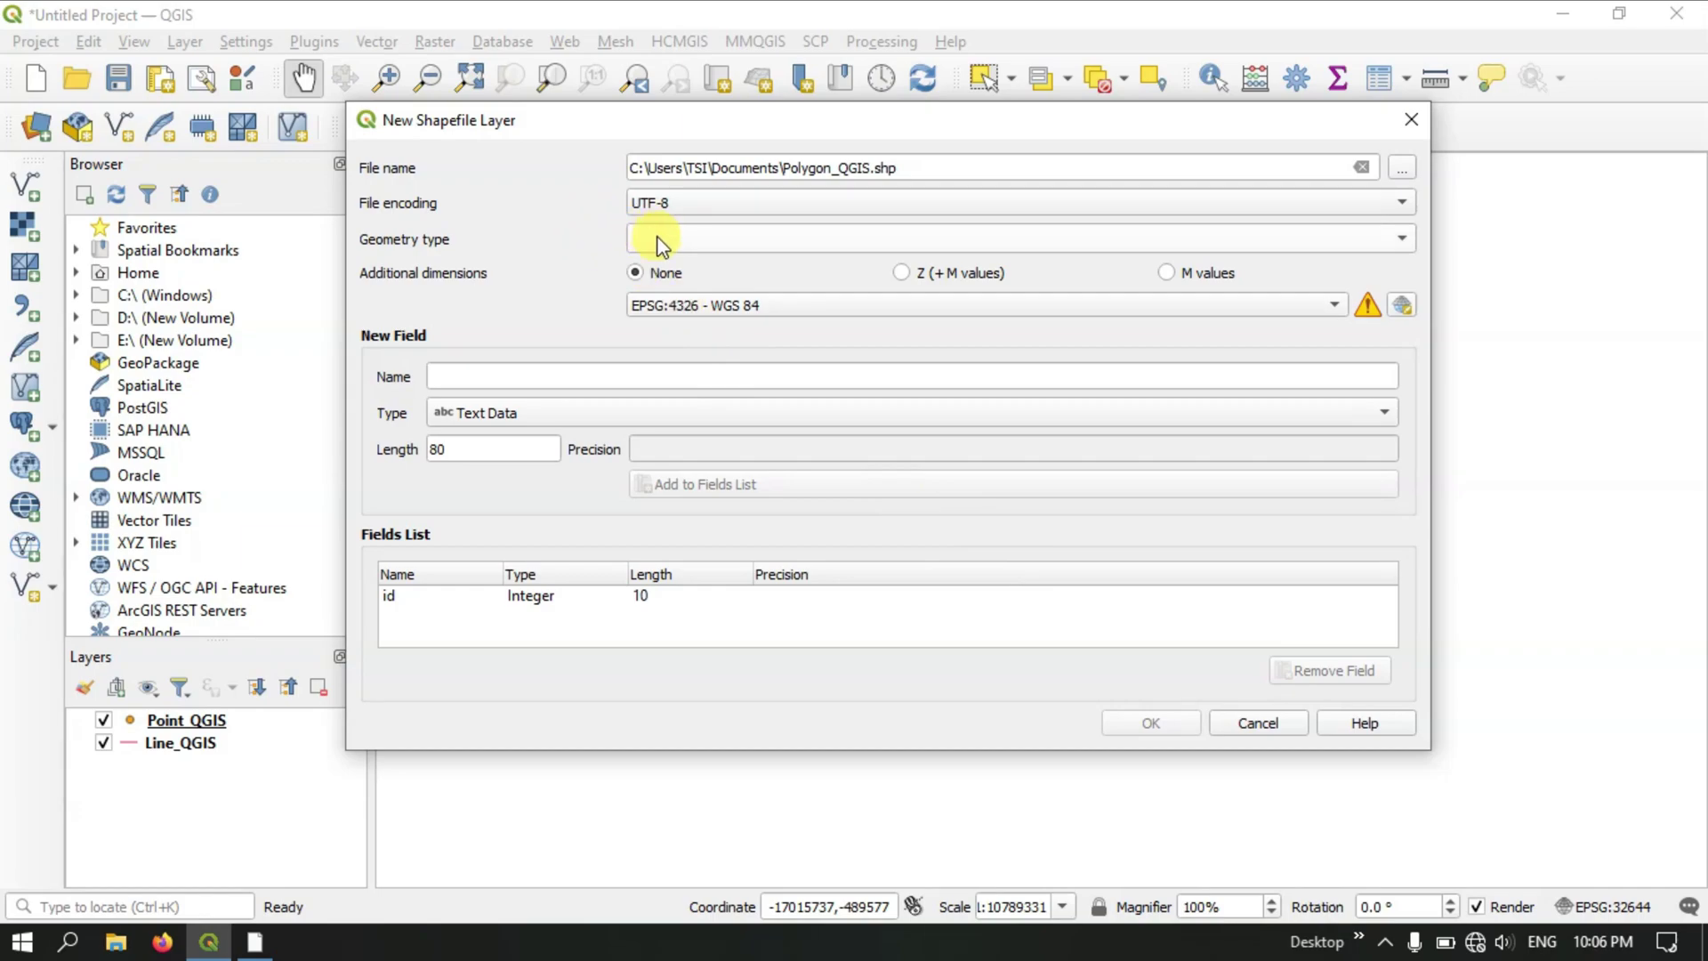
Set the new layer's geometry type to Polygon and its coordinate system to the project CRS, EPSG:32644 - WGS 84 / UTM zone 44N.
left_click(659, 242)
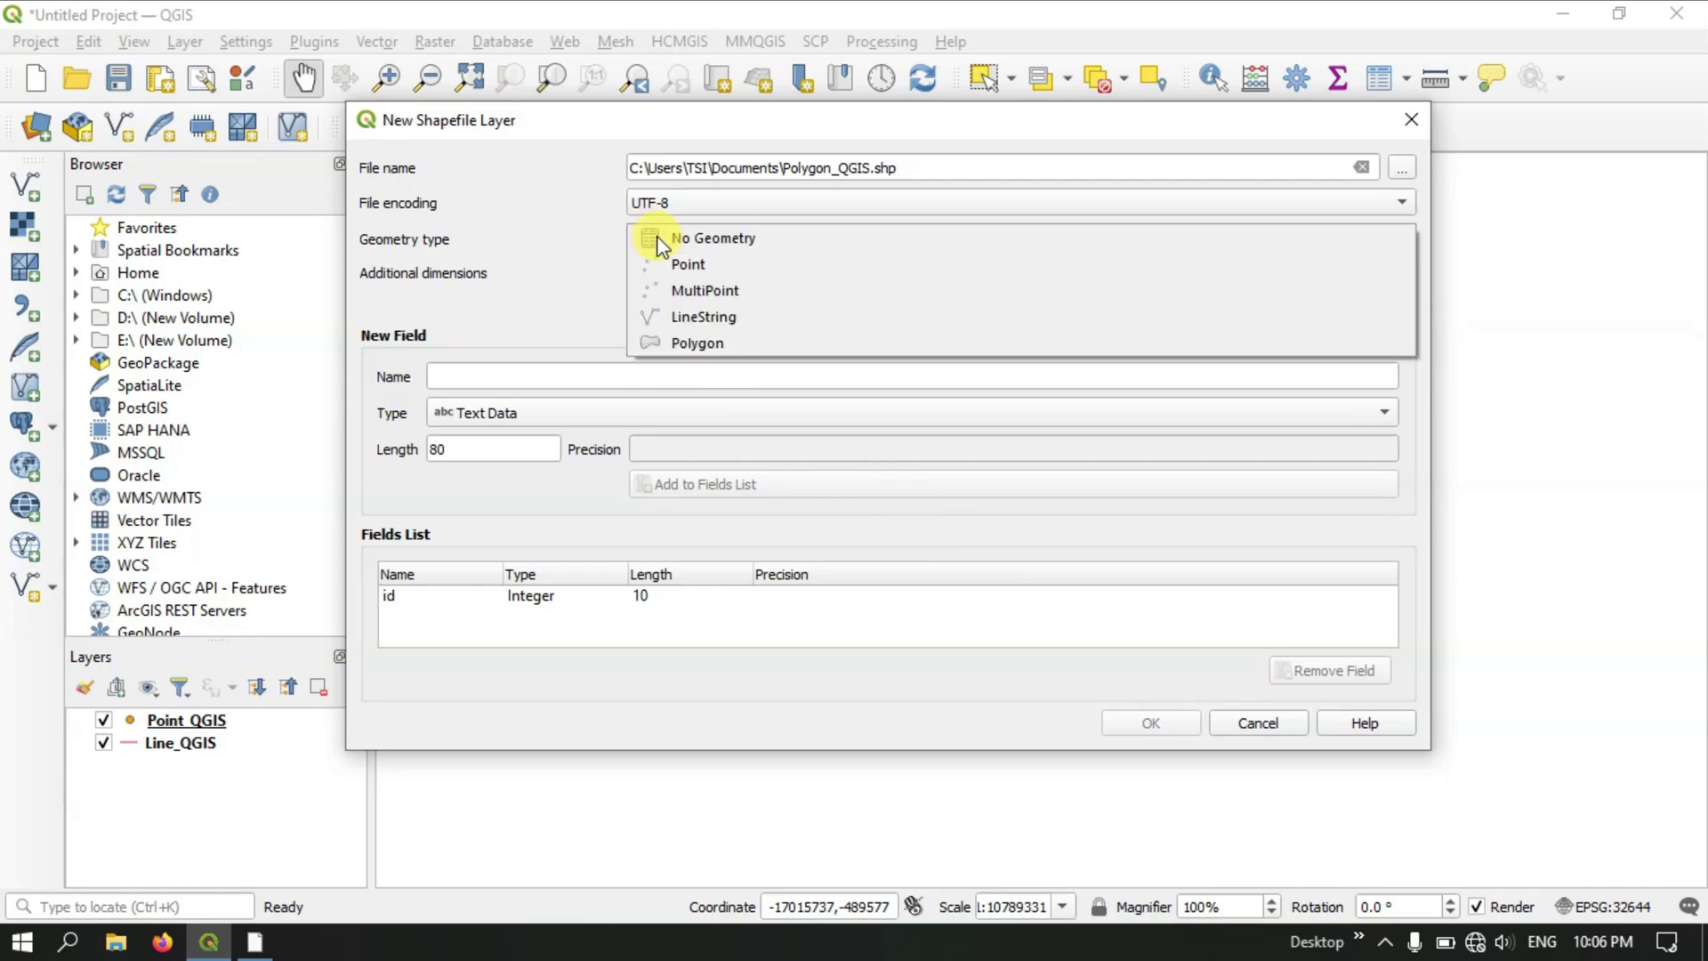
left_click(679, 342)
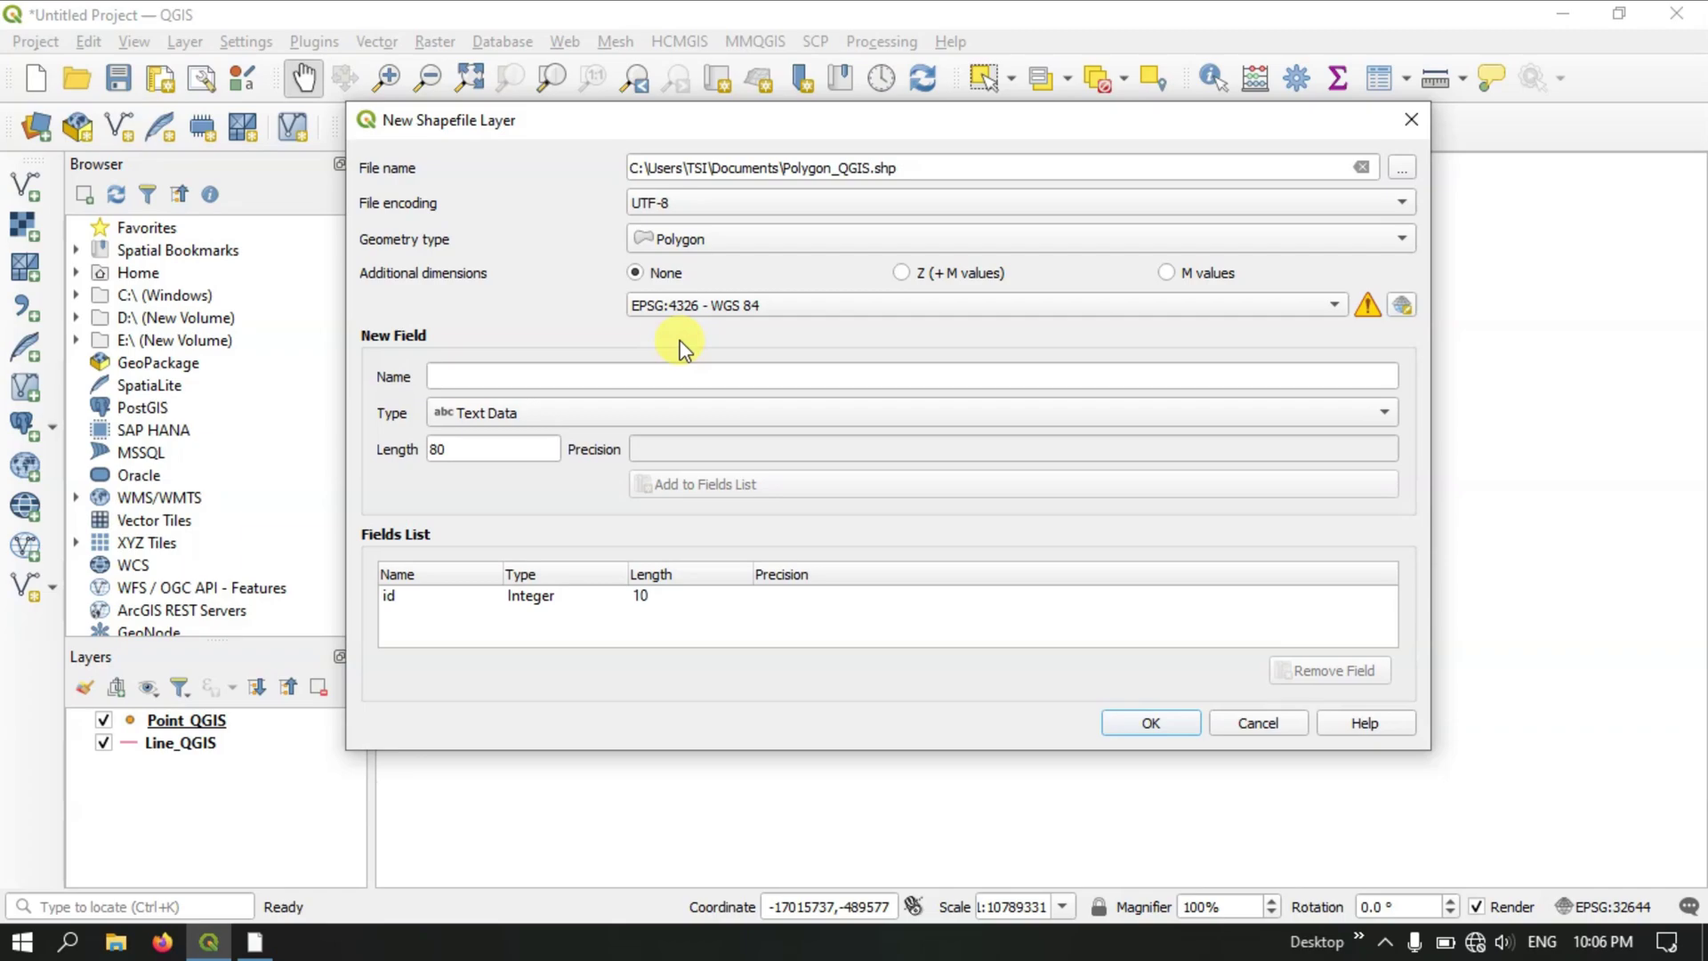
left_click(1334, 305)
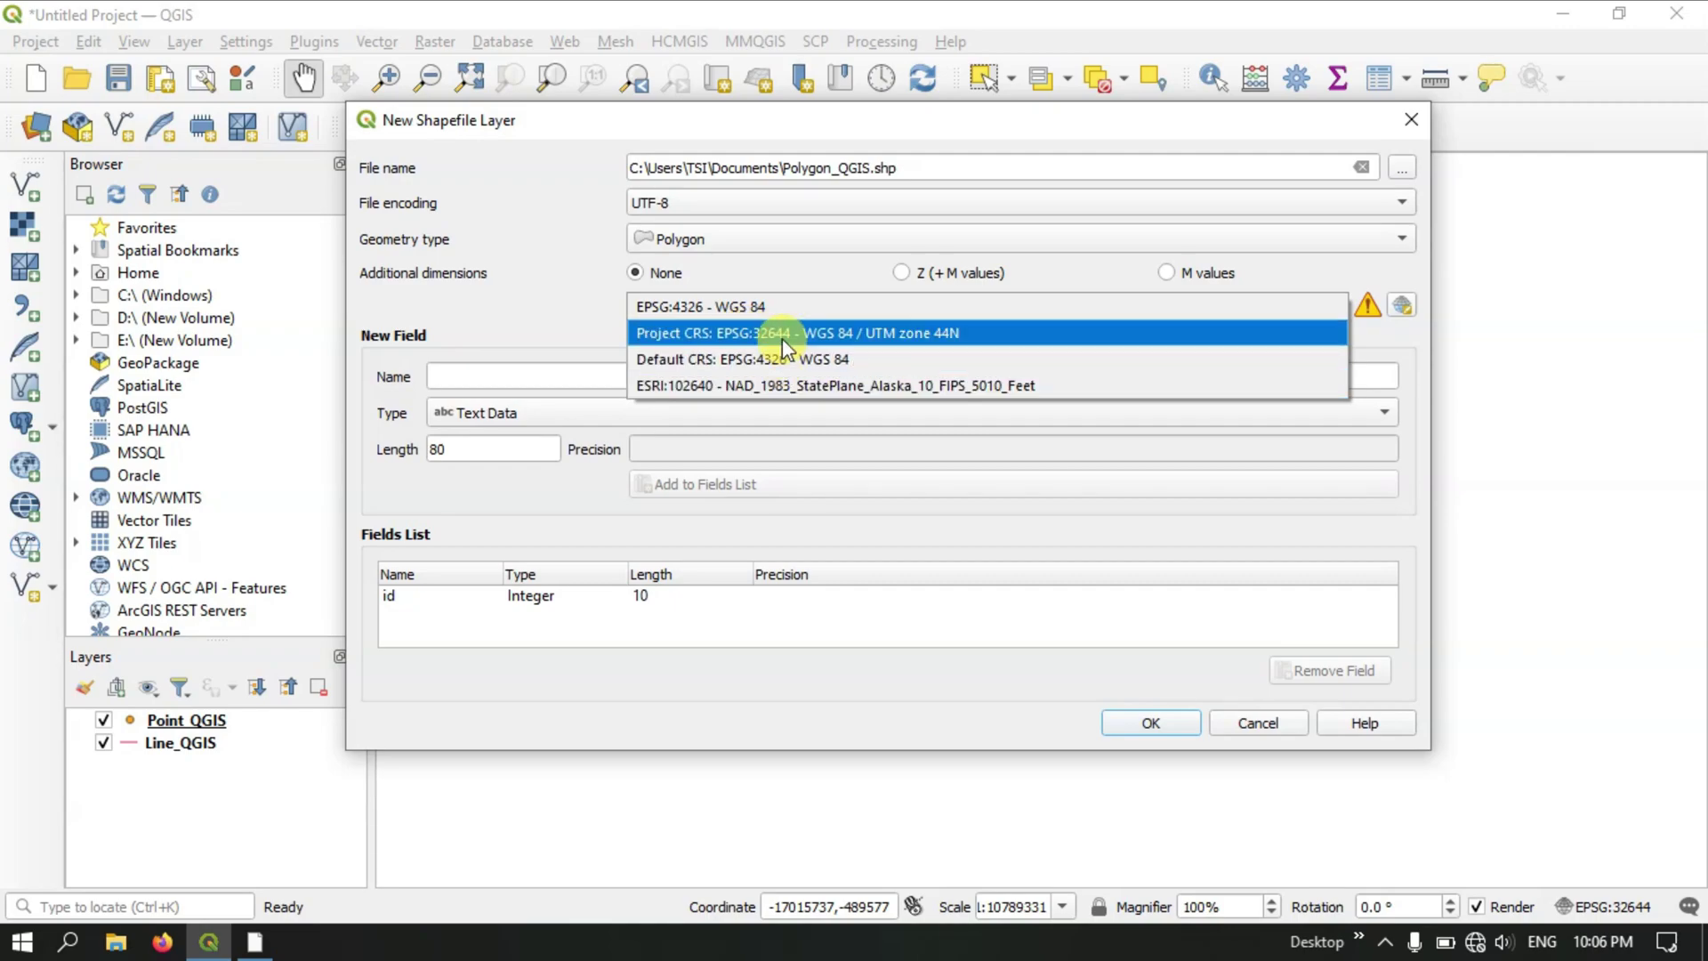
left_click(909, 334)
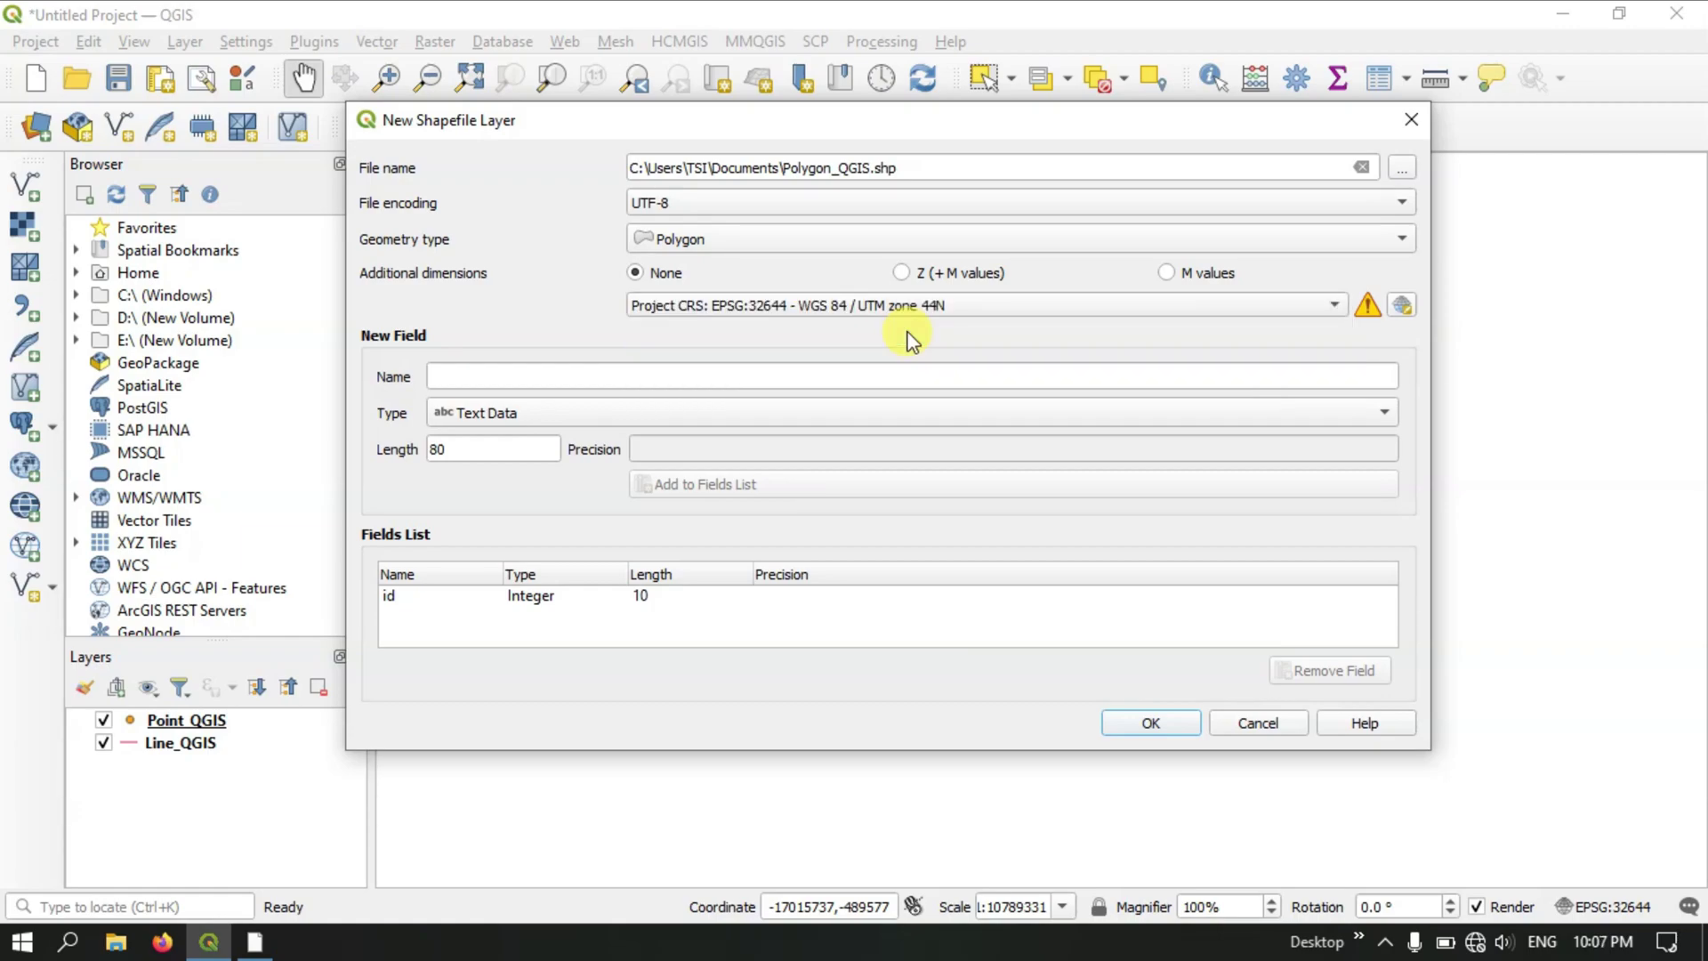
Add a text field called Name with length 40 to the polygon layer's fields list.
left_click(630, 372)
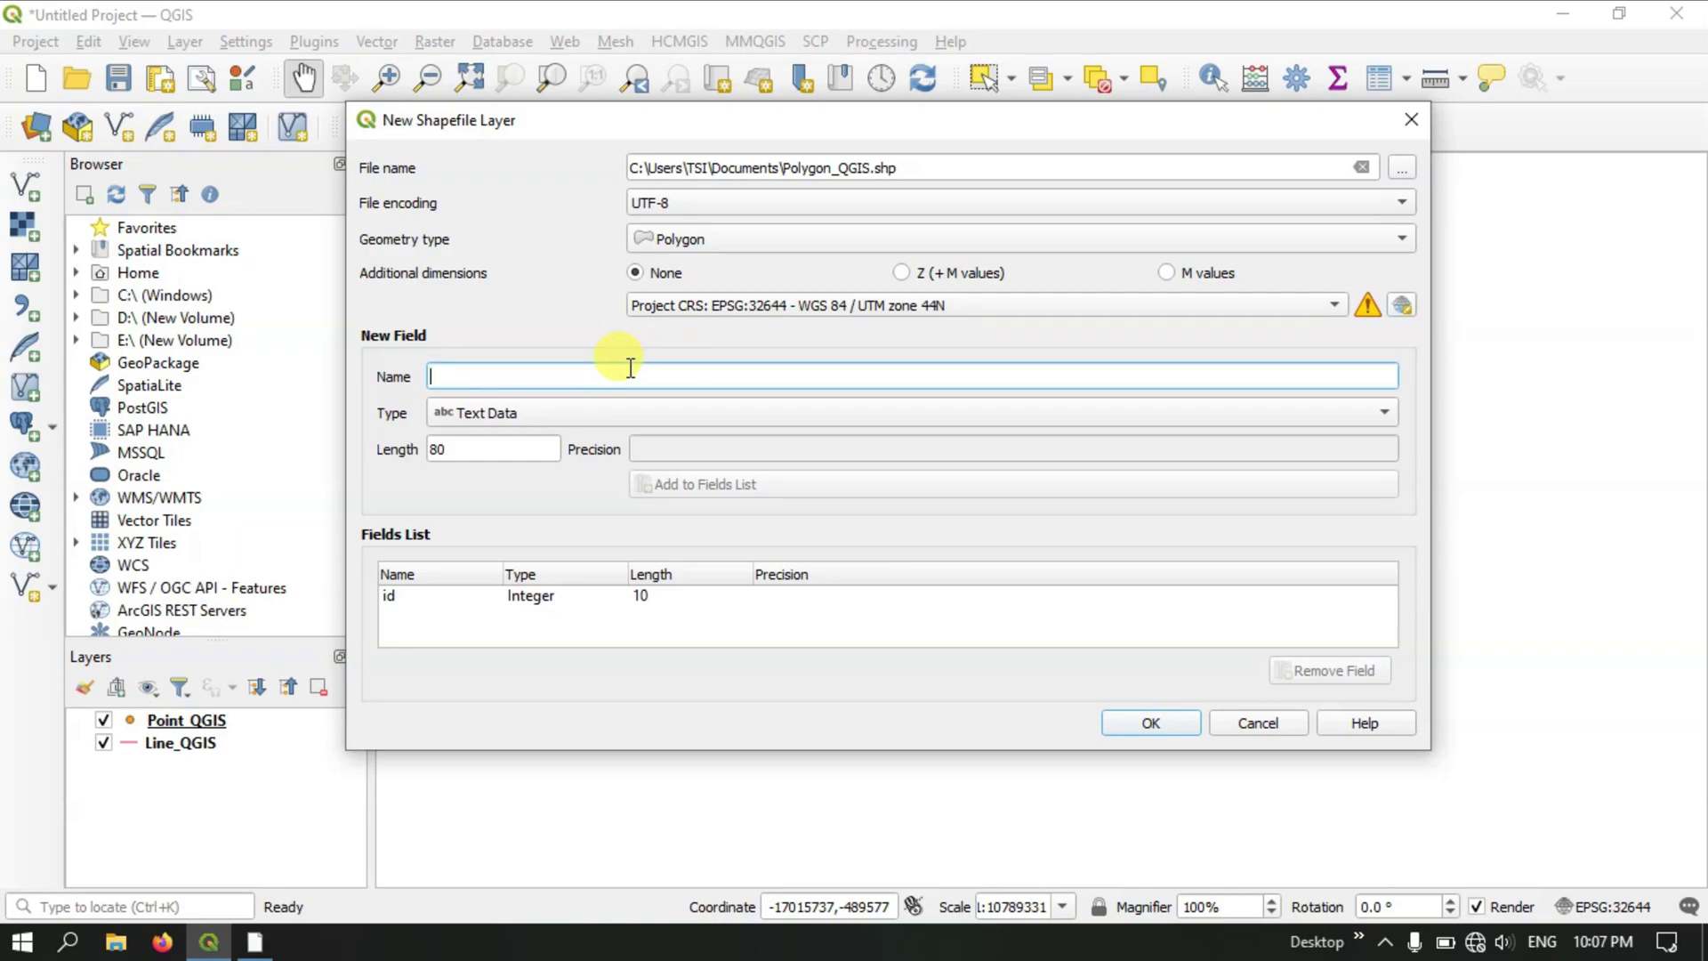
type("N")
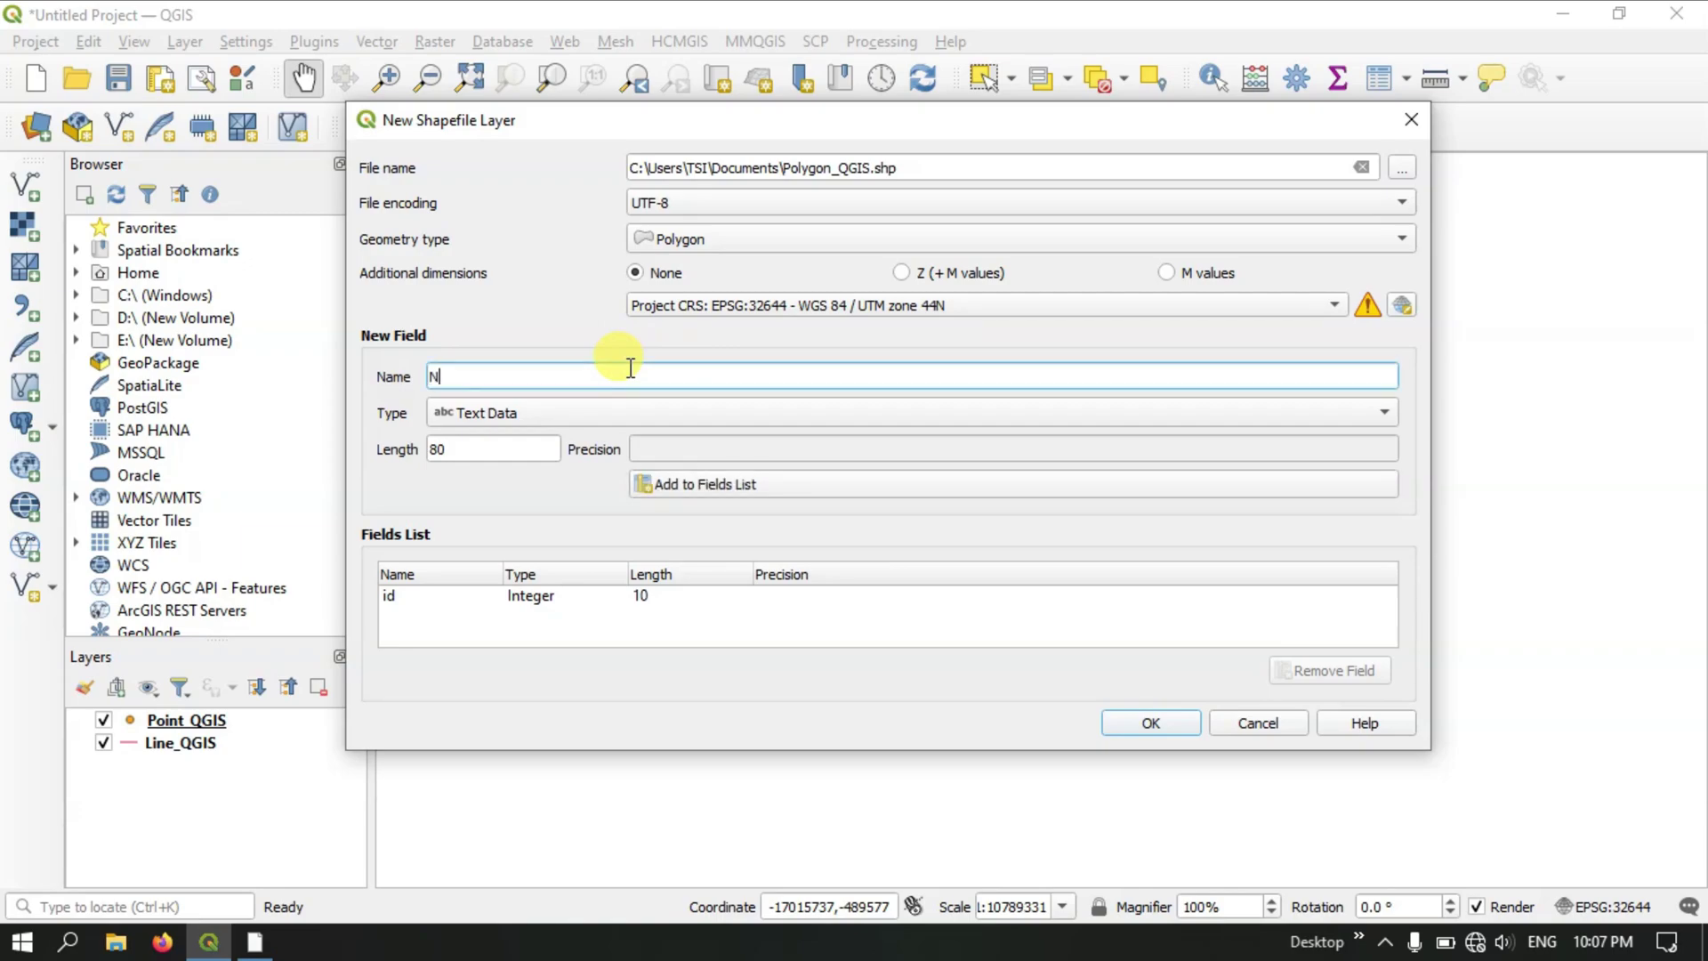
type("ame")
left_click(527, 415)
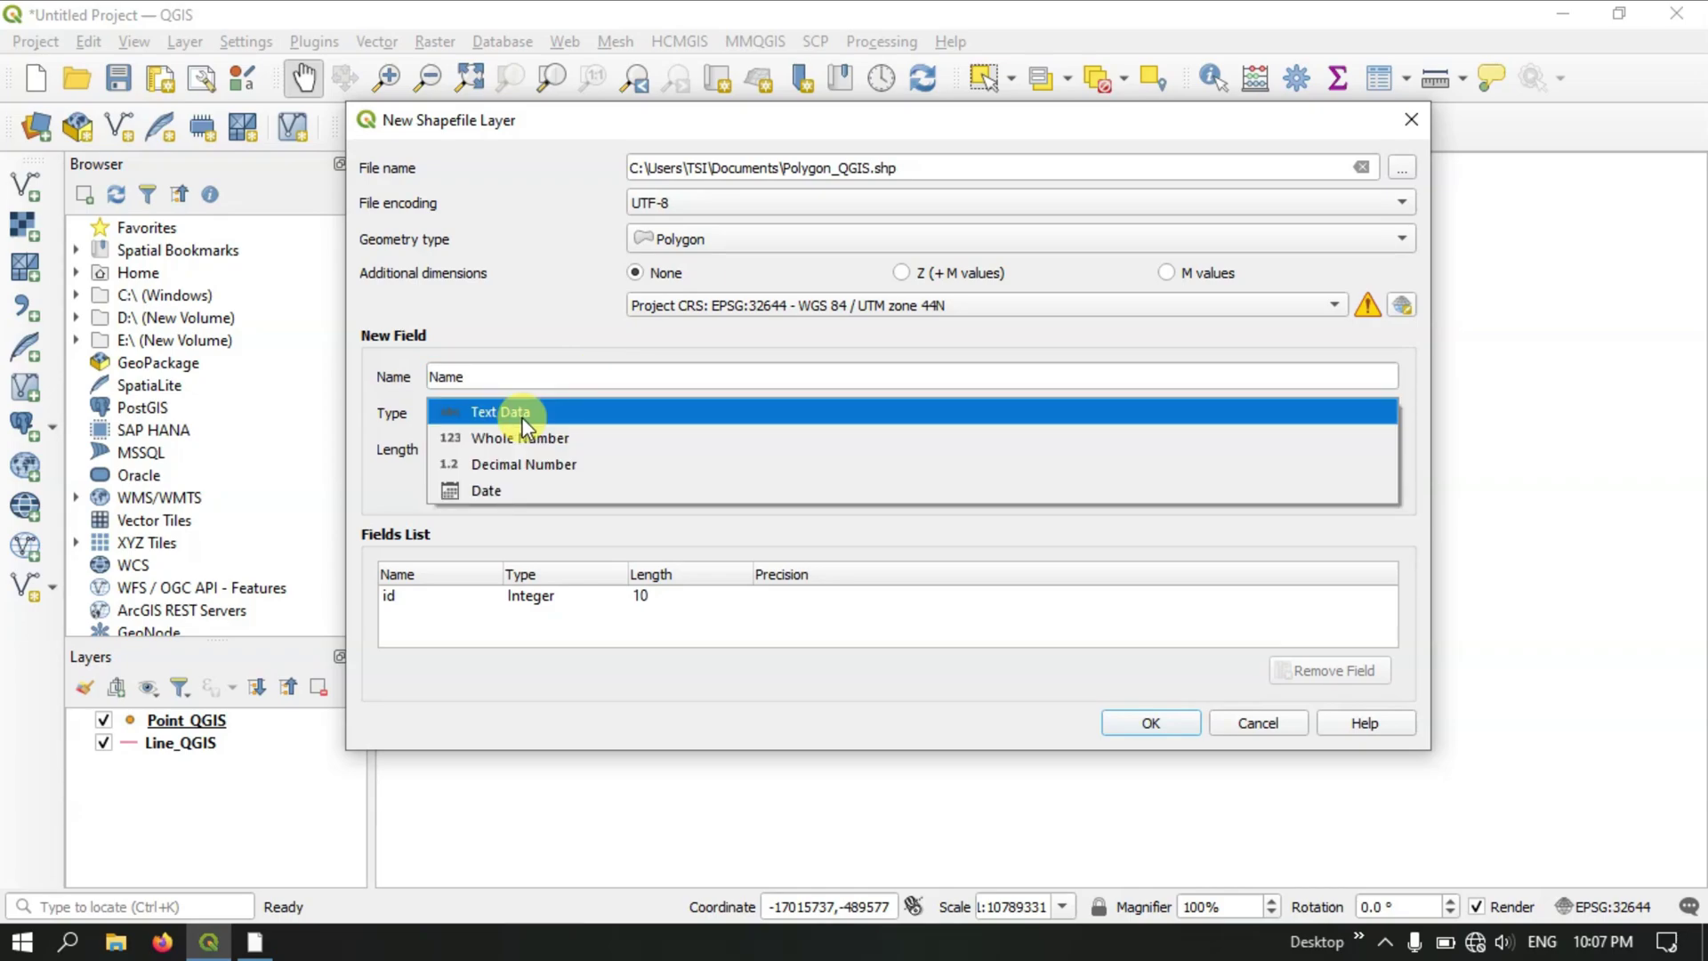
left_click(521, 416)
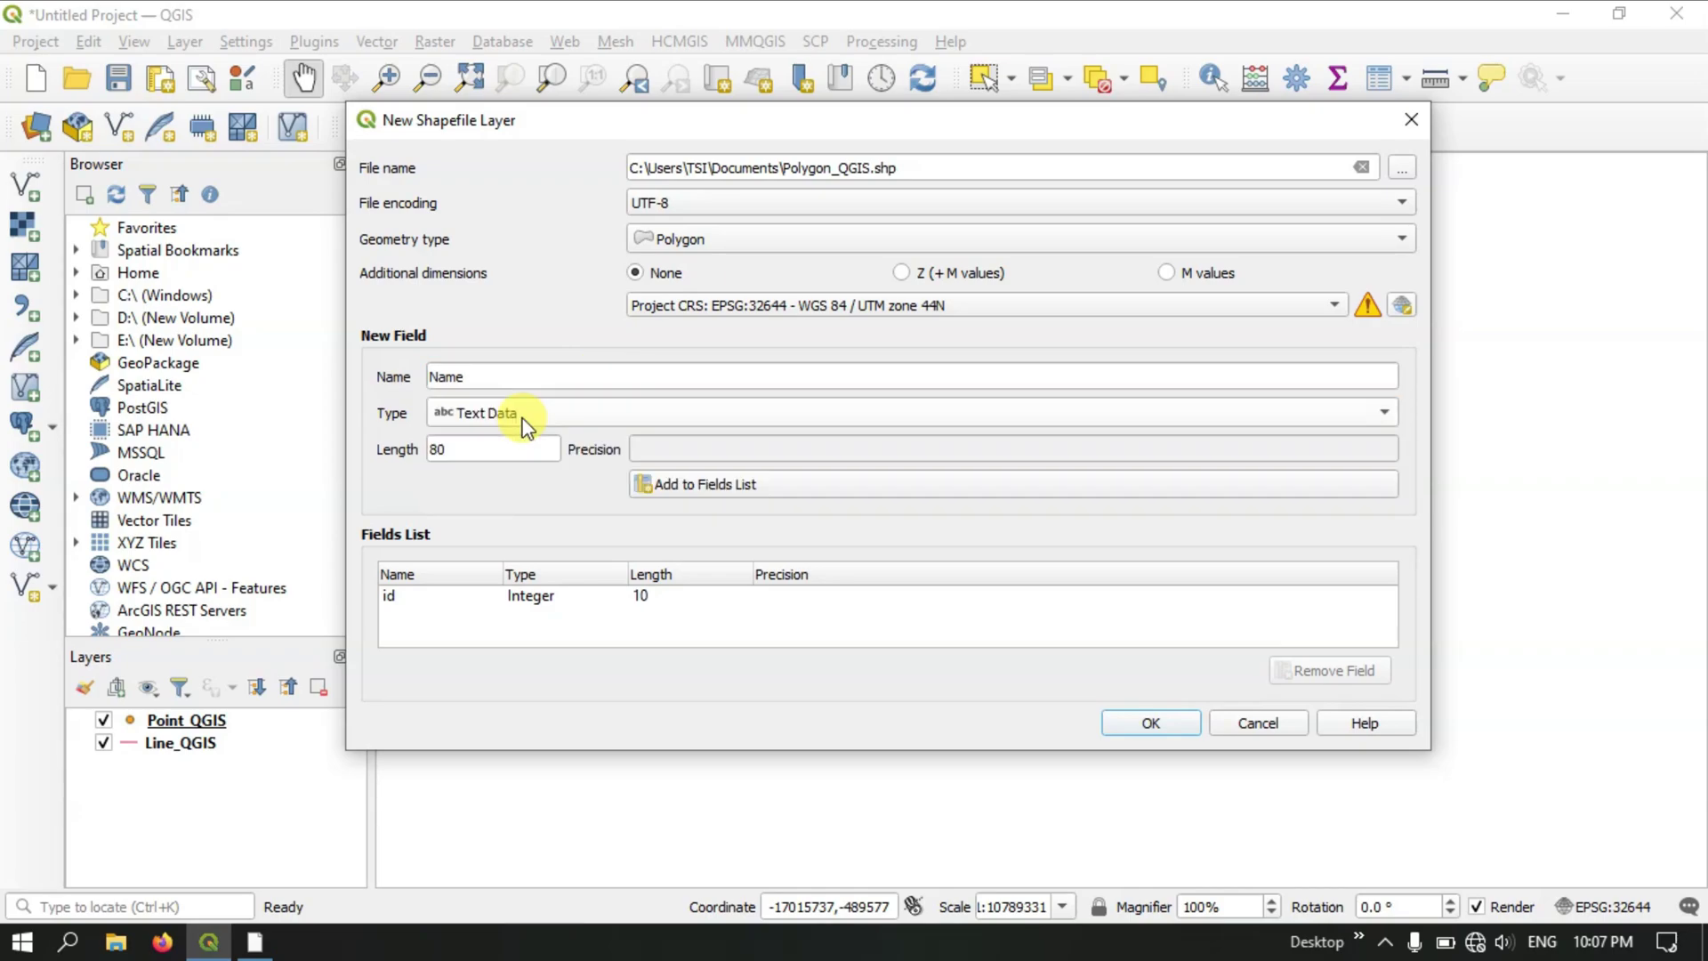
left_click(449, 447)
left_click_drag(451, 448, 429, 442)
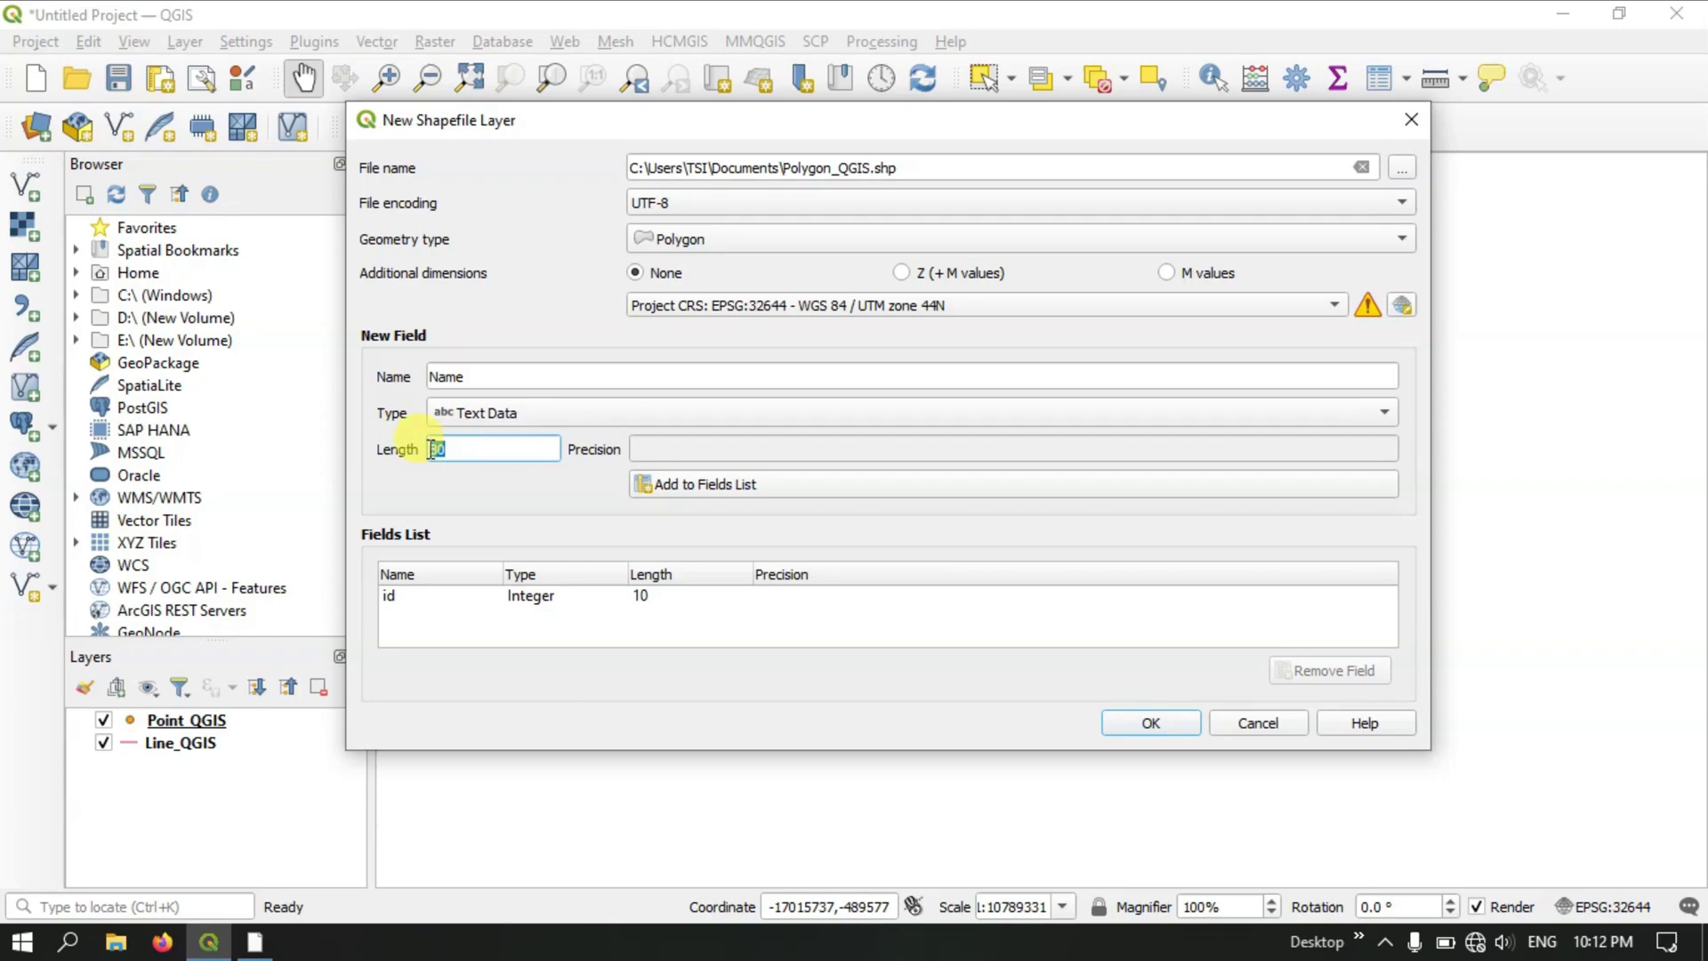
type("40")
left_click(685, 488)
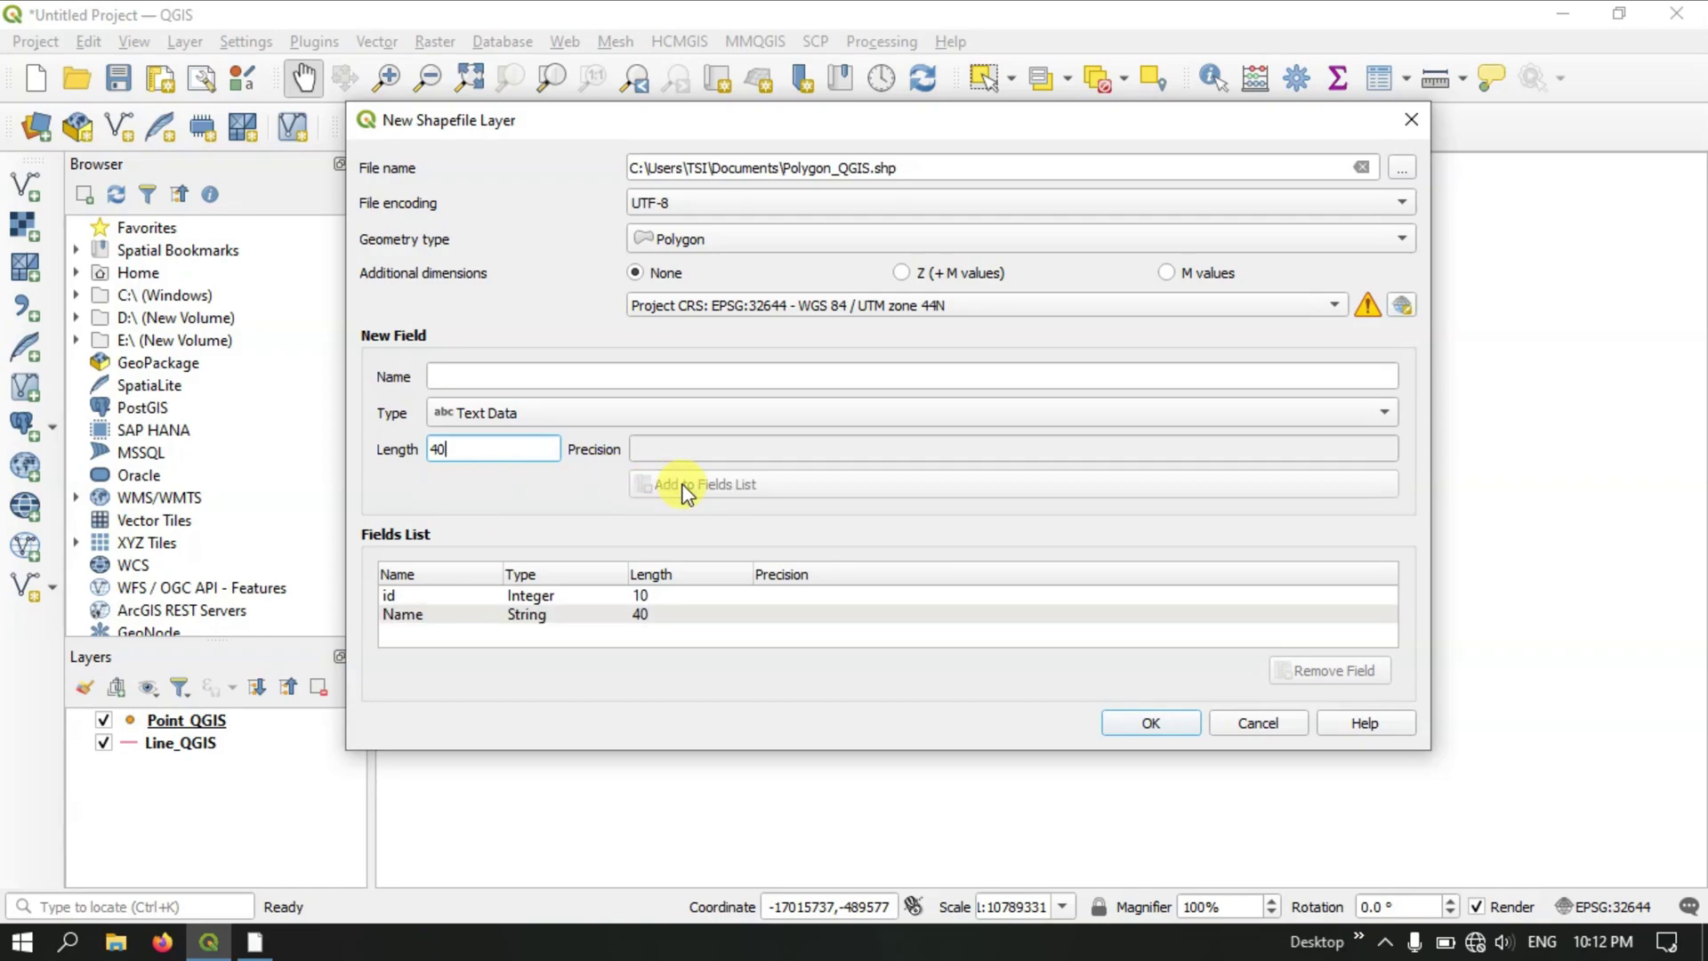
Fill in a new field definition named Area with the type Decimal Number.
left_click(504, 375)
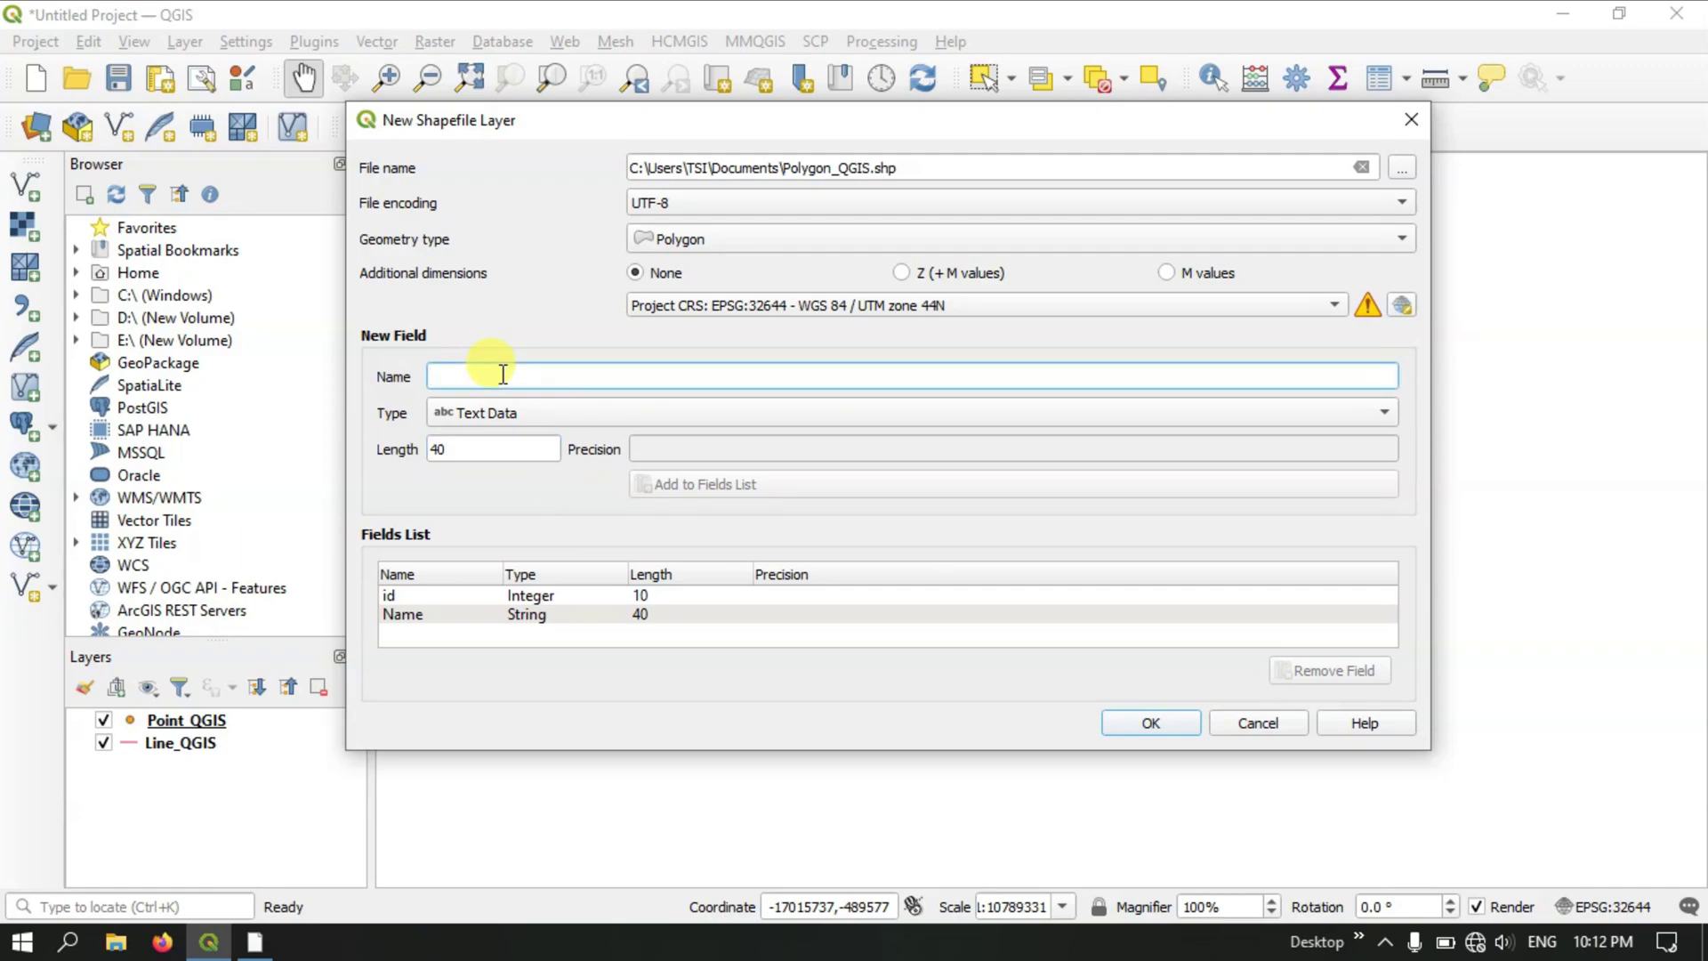
type("Area")
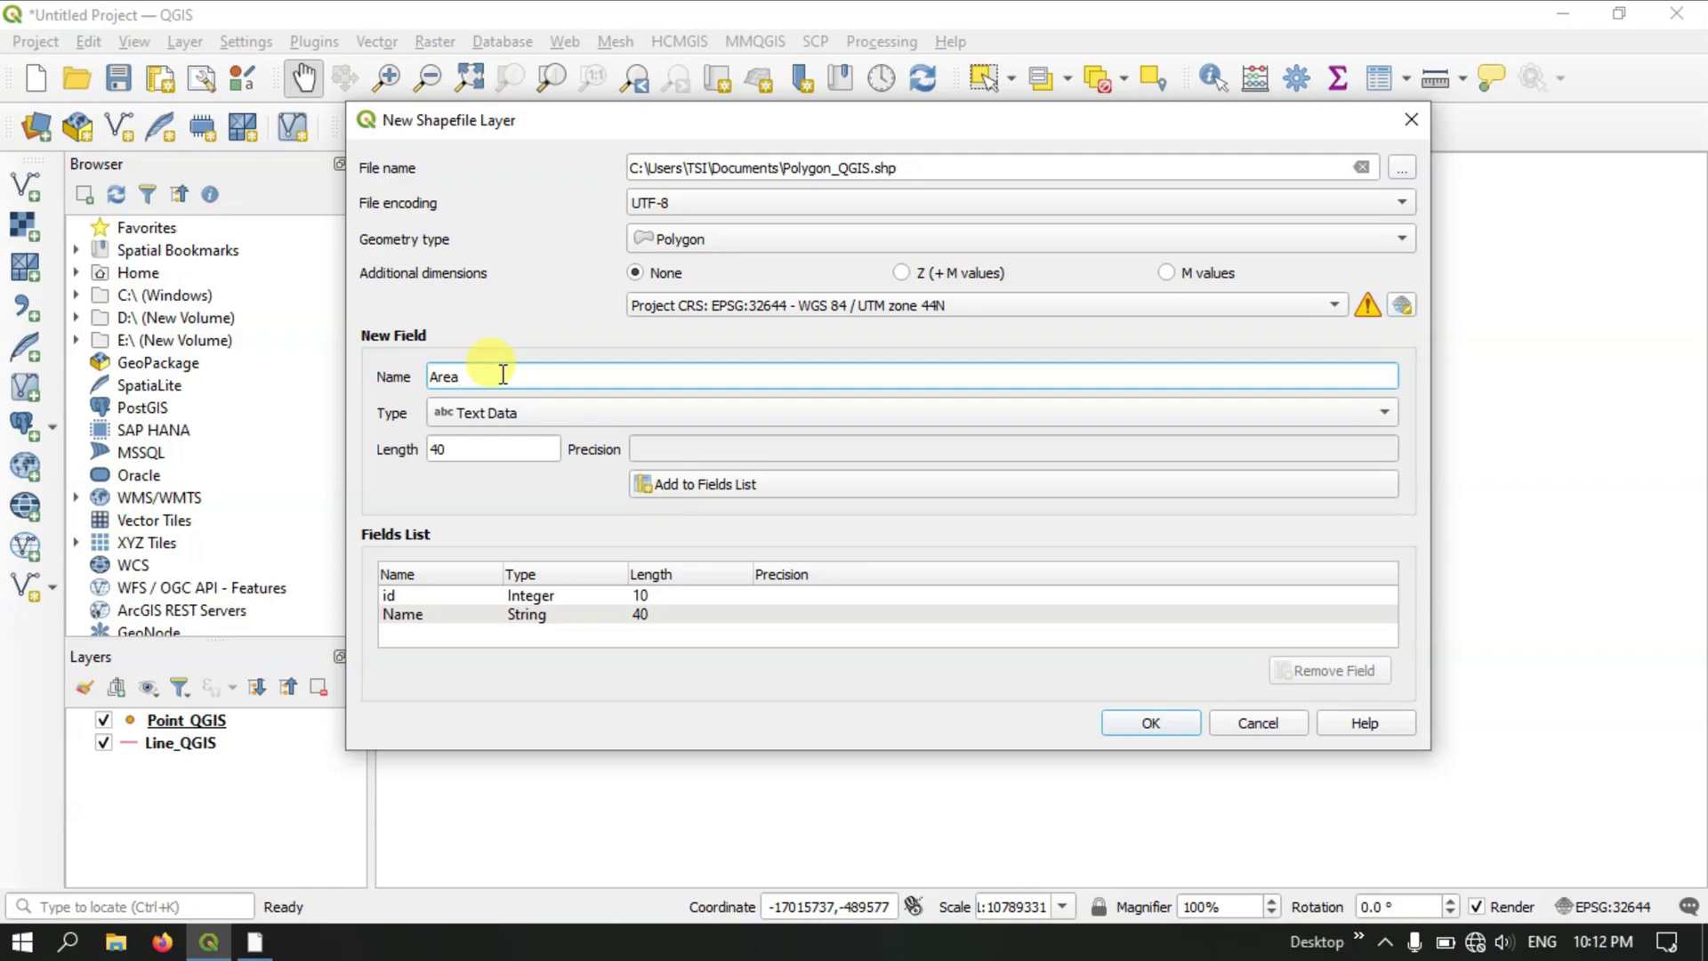
left_click(472, 413)
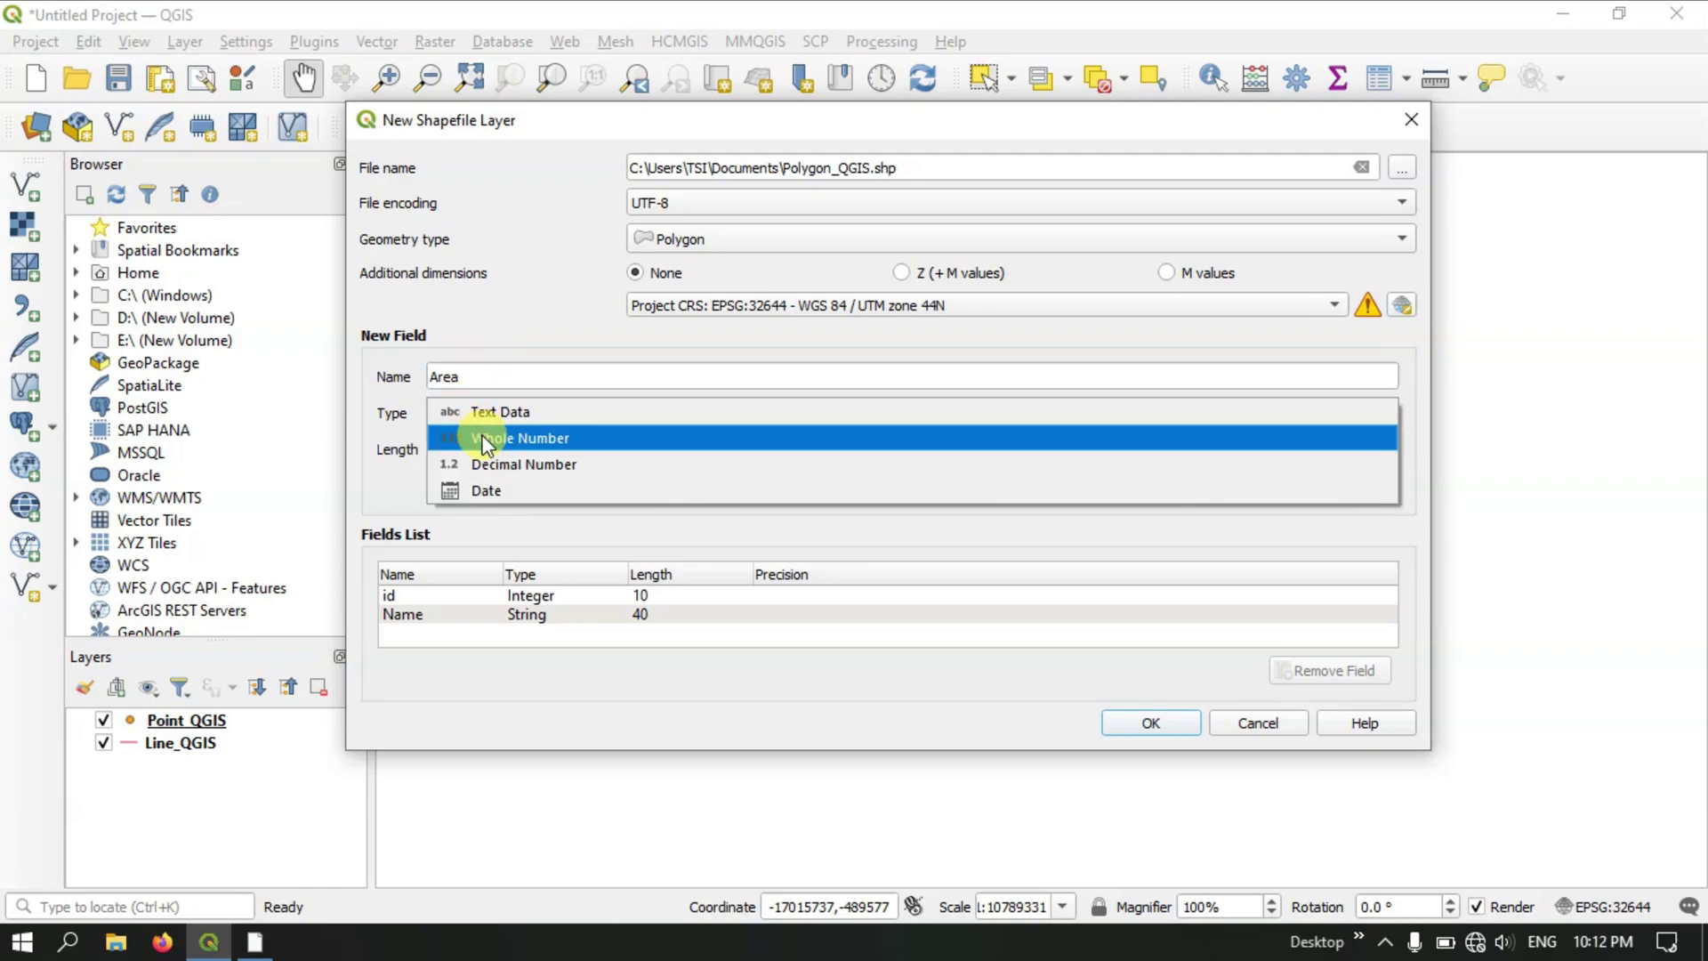
left_click(490, 464)
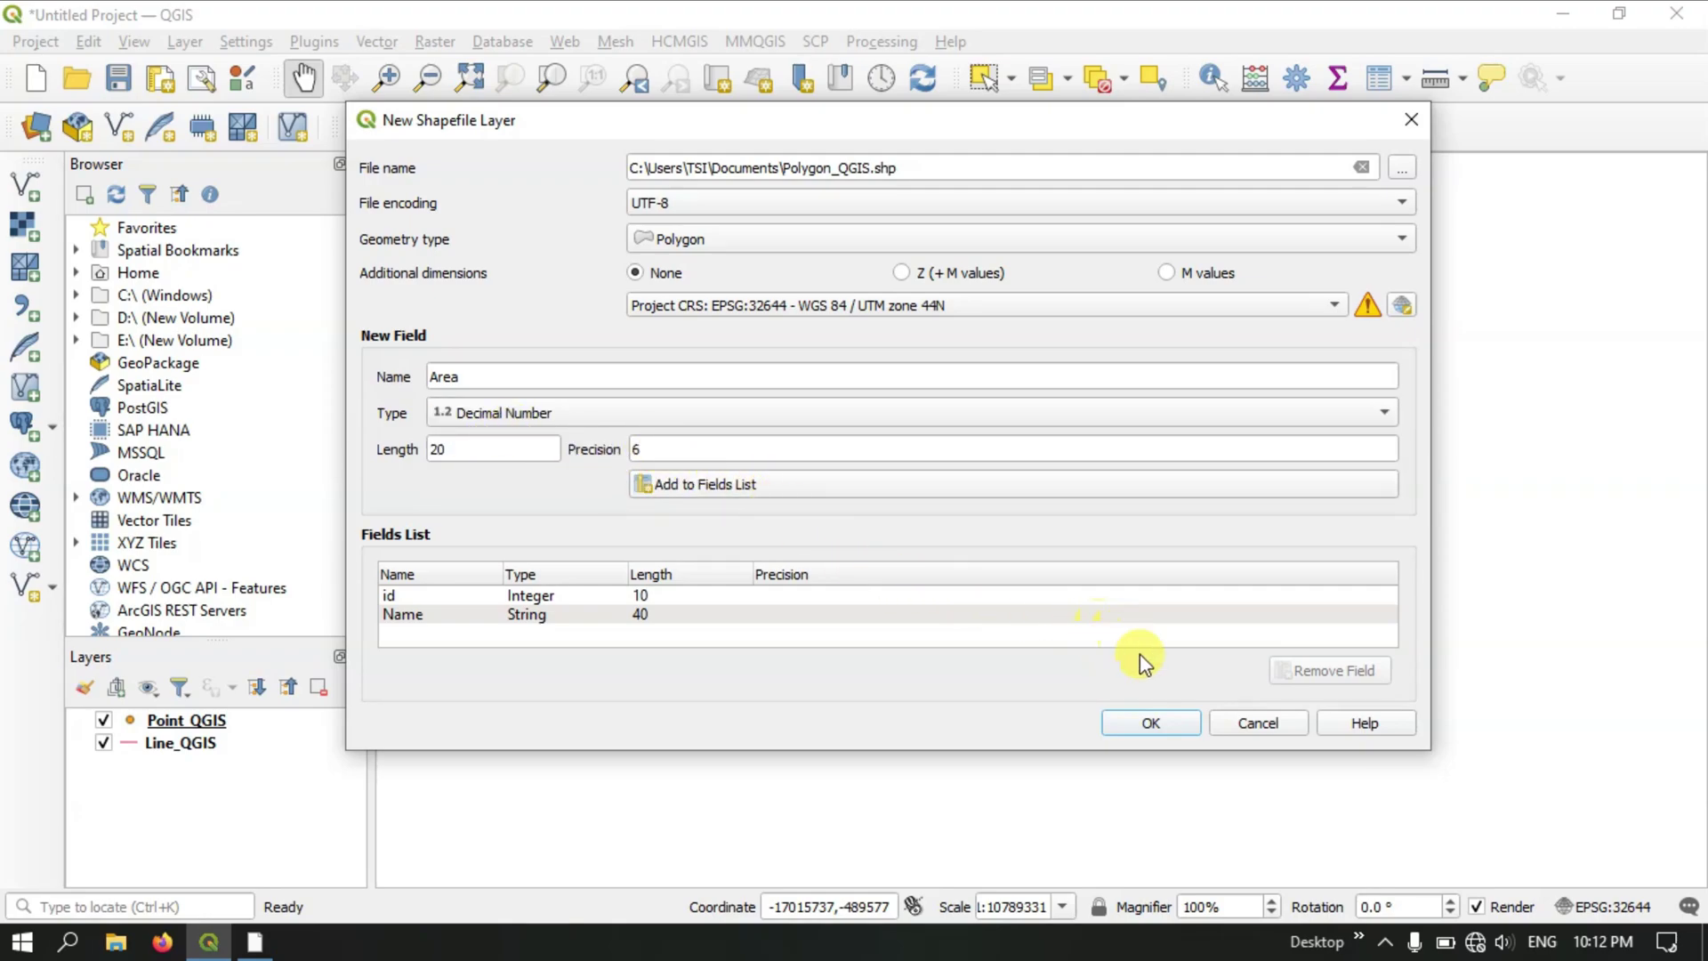
Create the polygon layer and move Polygon_QGIS below Line_QGIS in the layer order.
left_click(1153, 723)
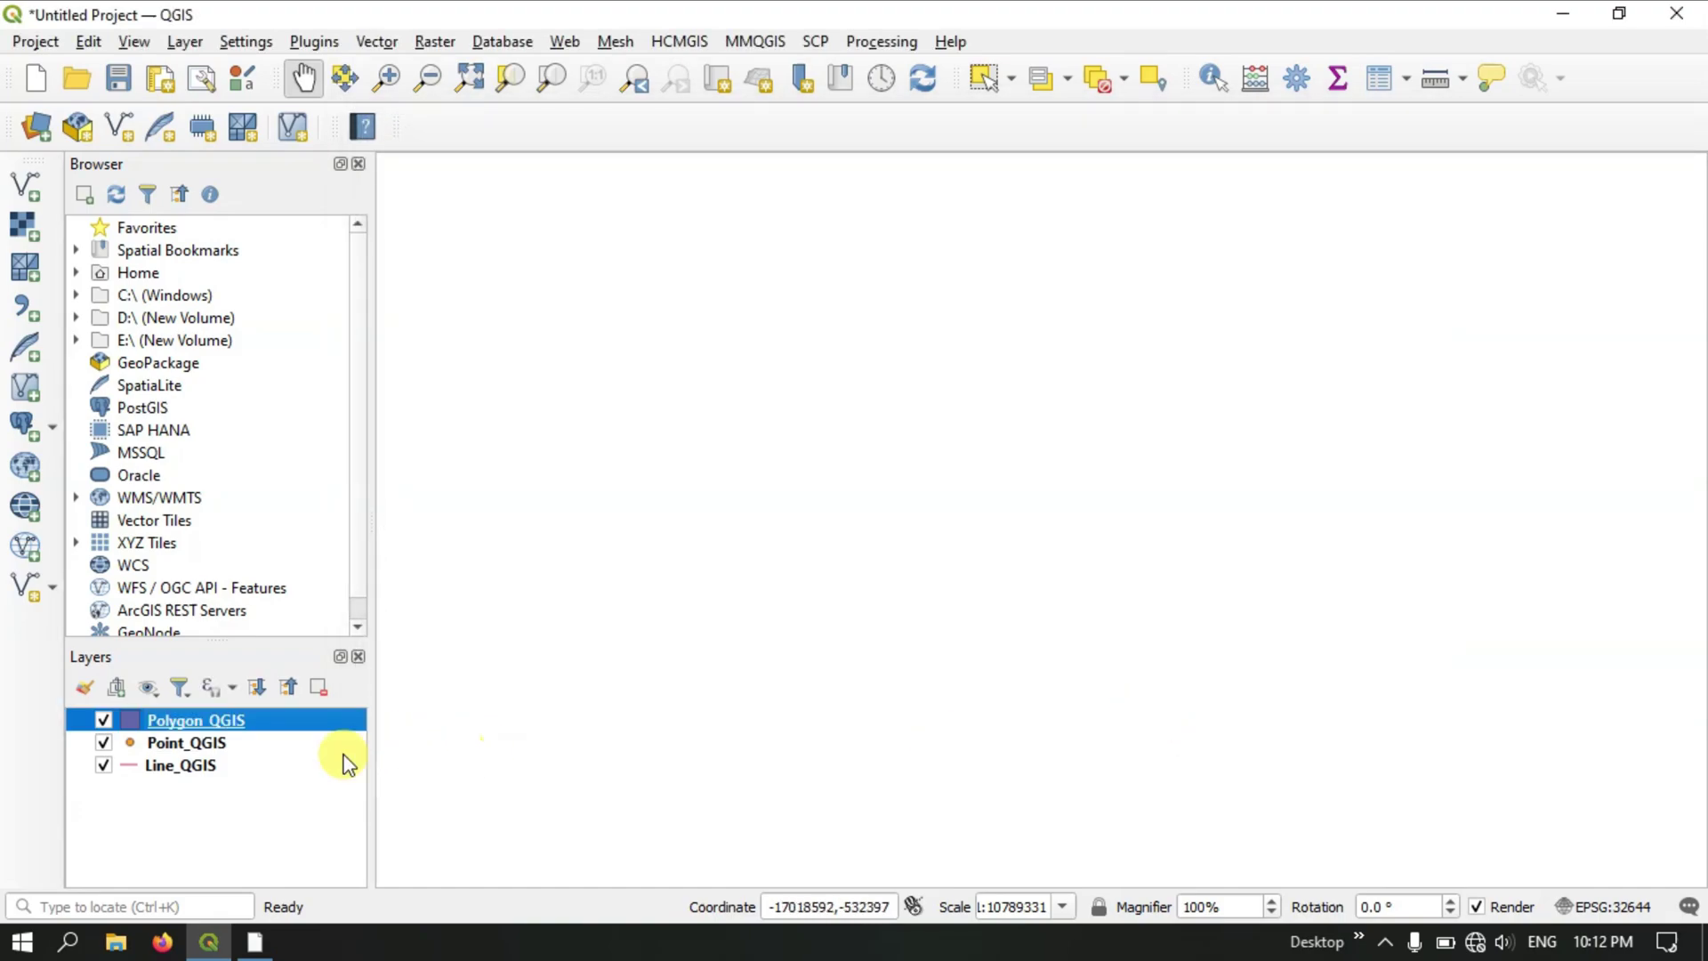
left_click_drag(212, 718, 221, 788)
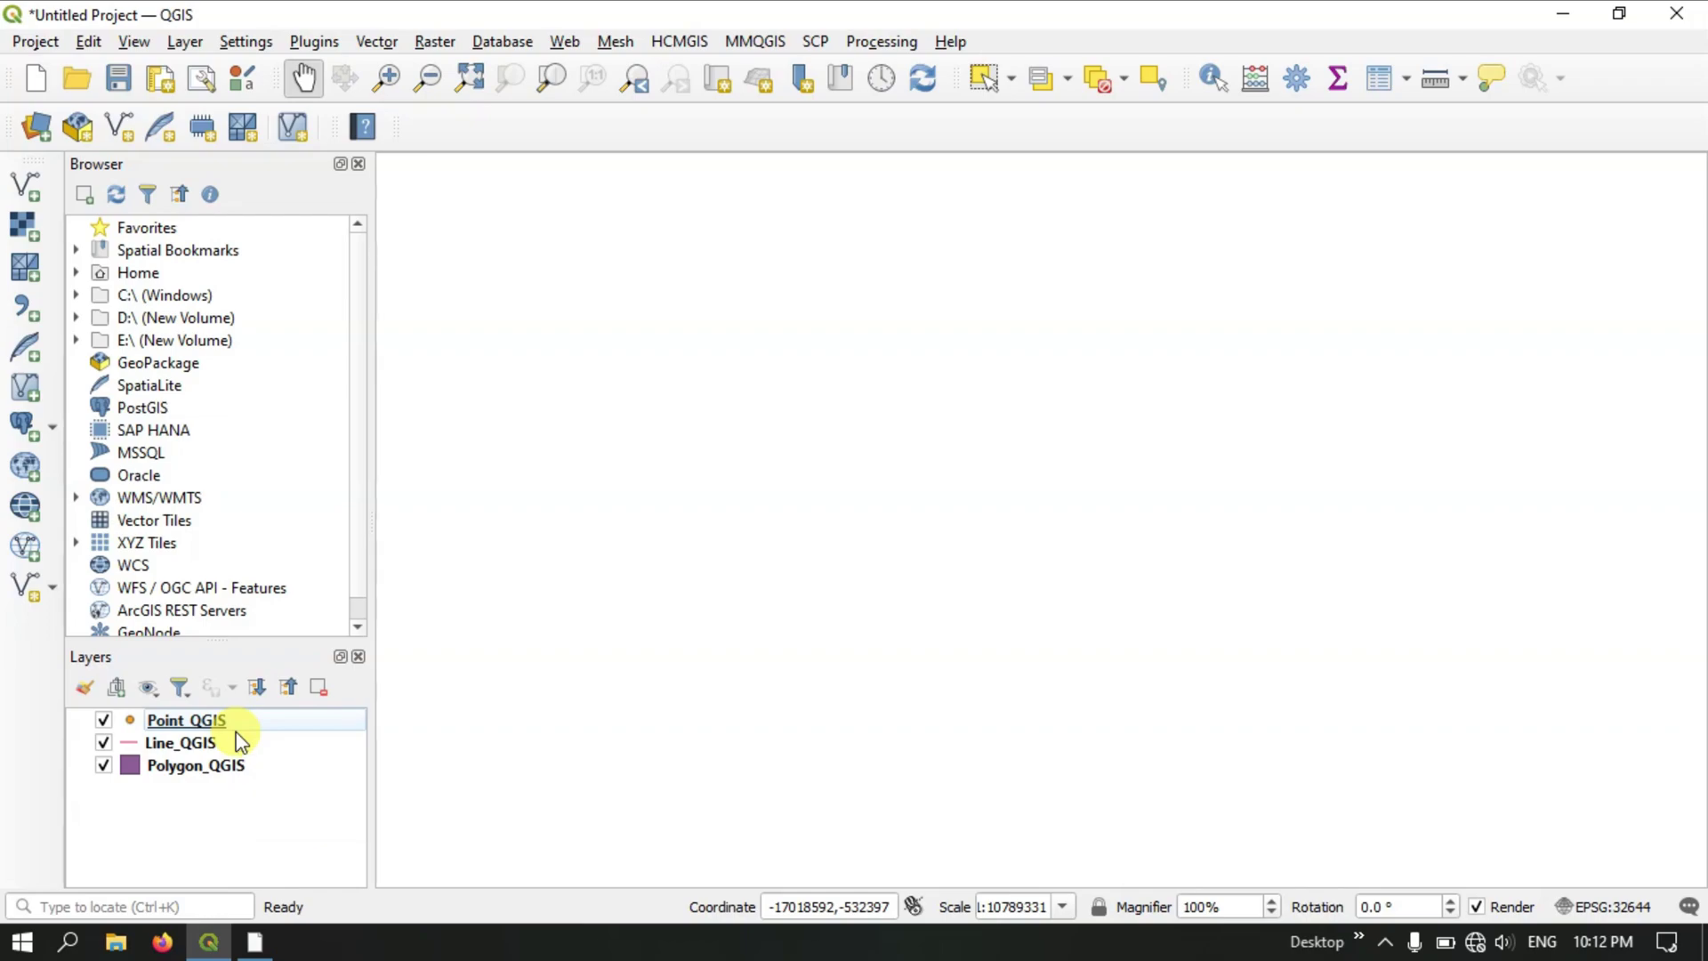
left_click(211, 742)
left_click(199, 764)
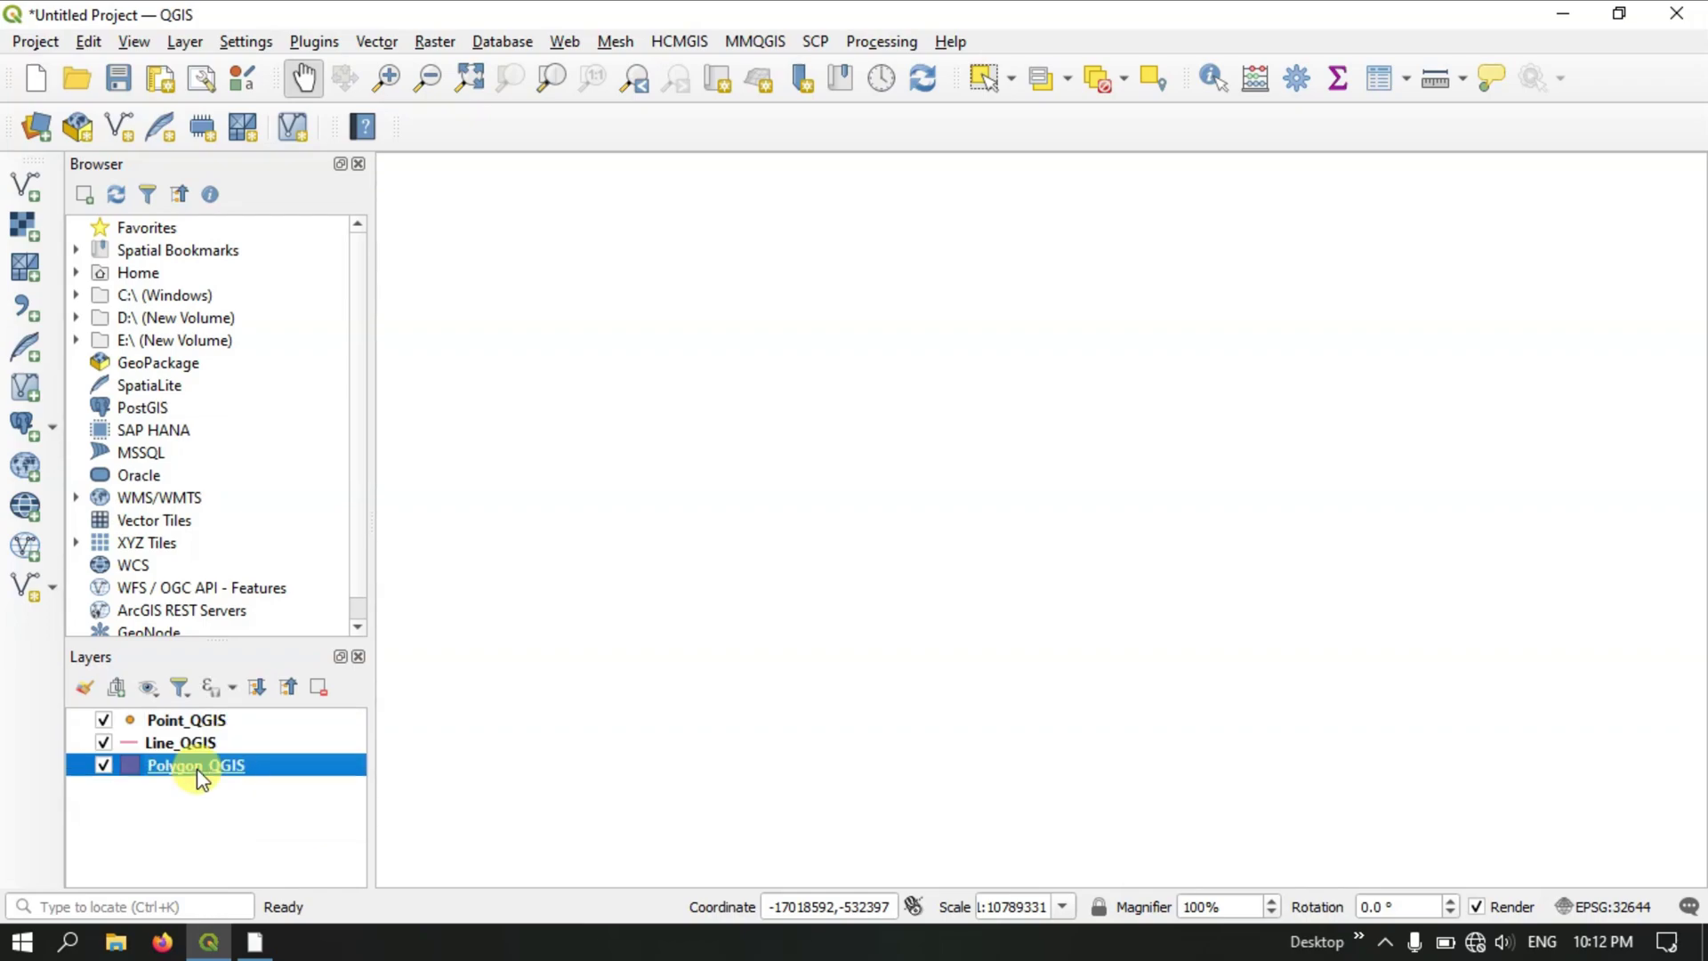
left_click(208, 726)
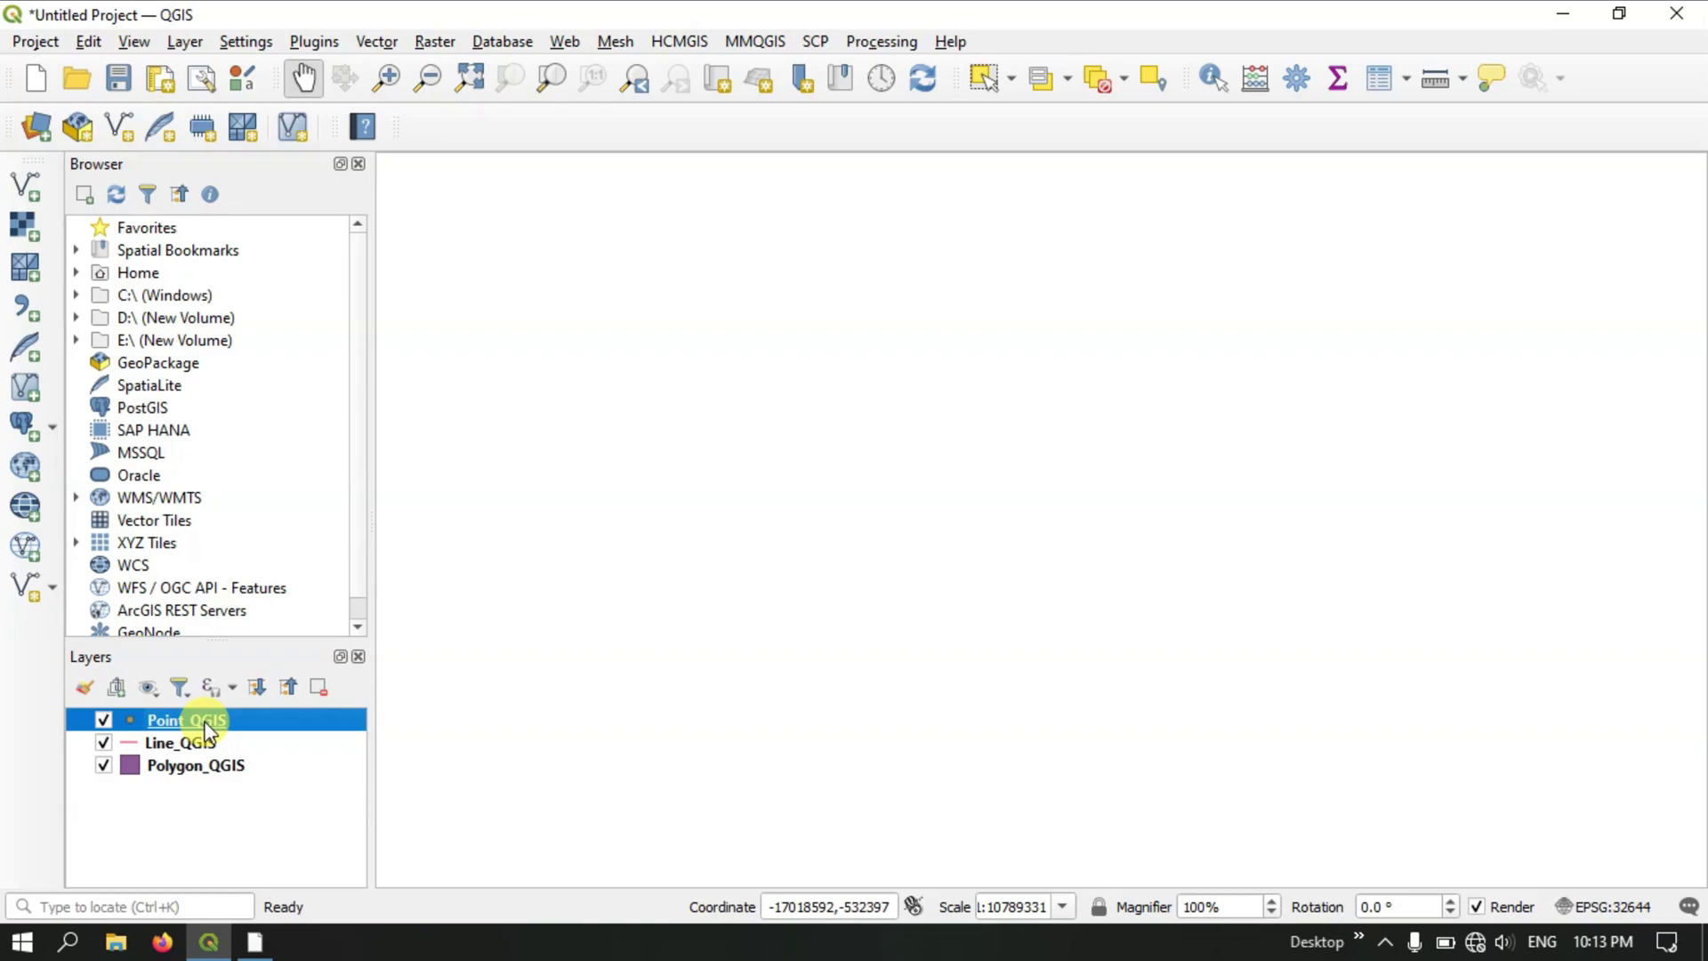
left_click(203, 744)
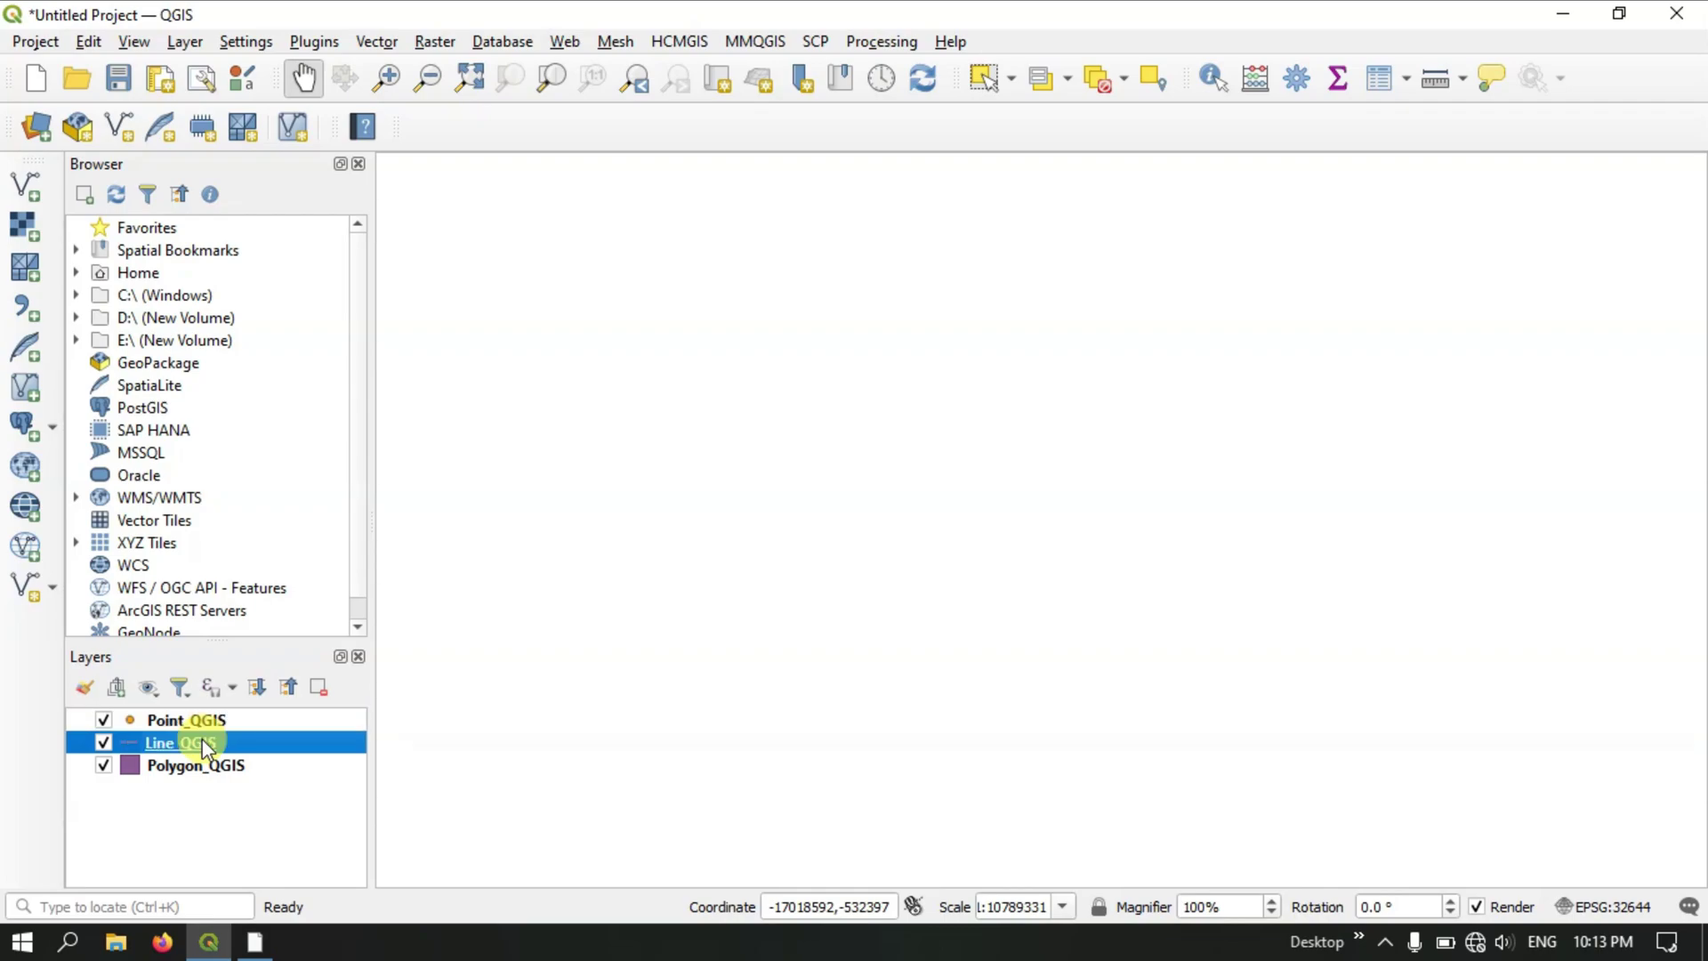
left_click(210, 718)
left_click(202, 747)
left_click(199, 771)
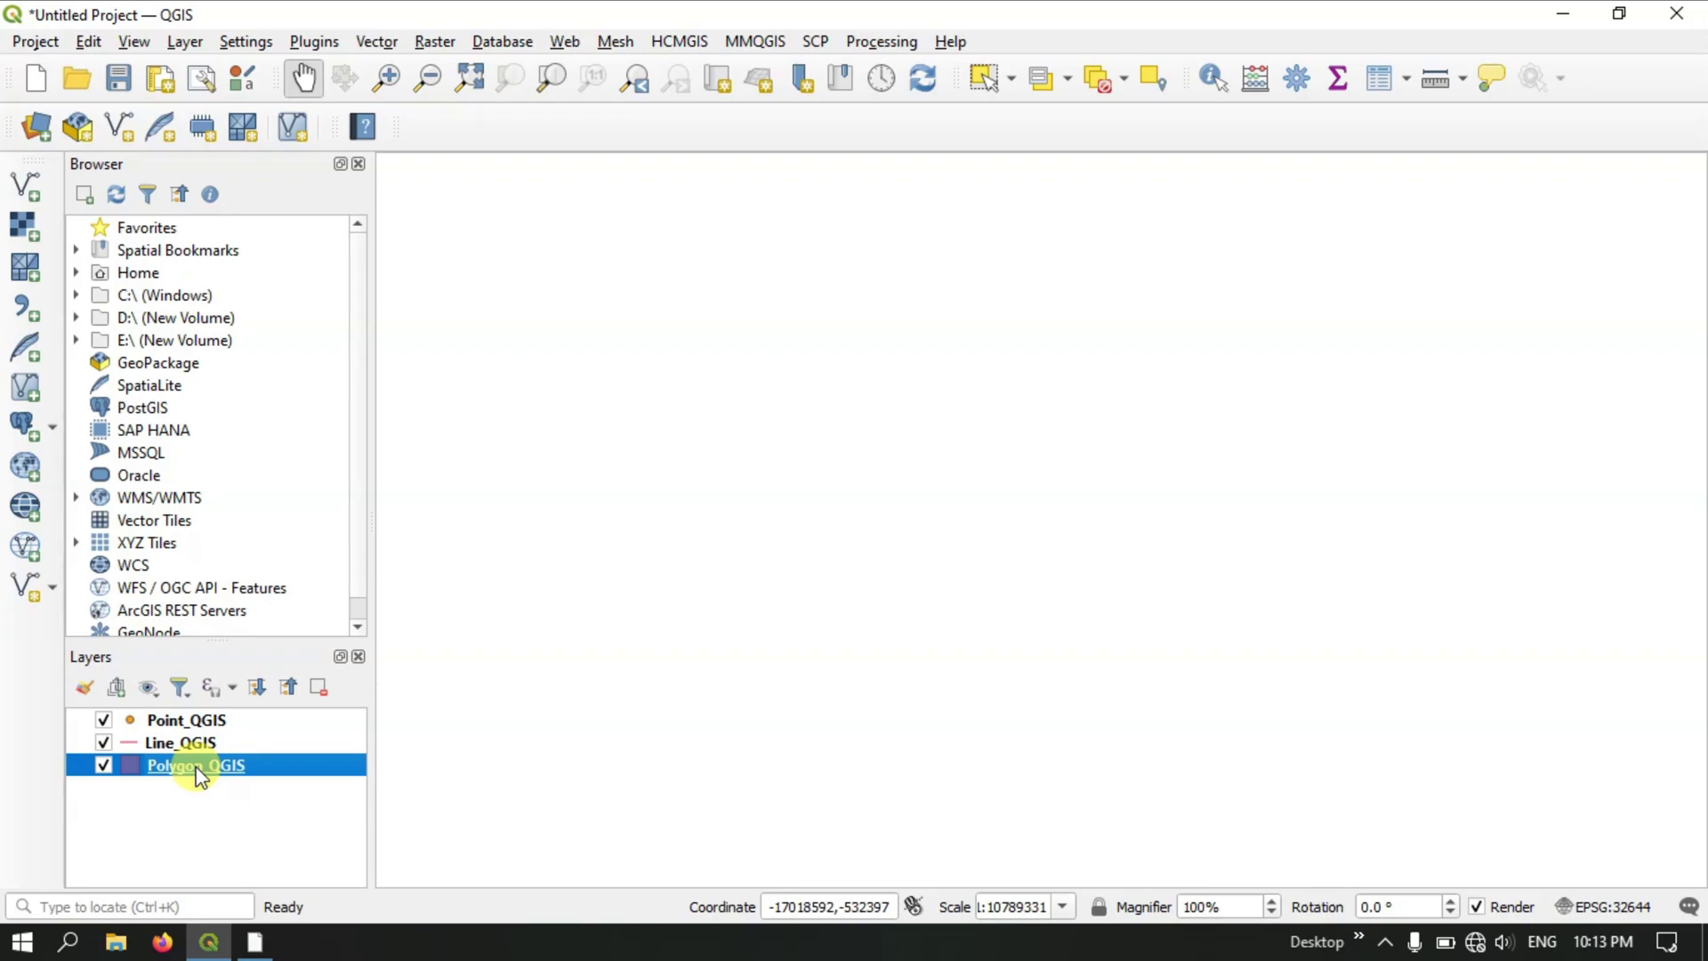
left_click(210, 720)
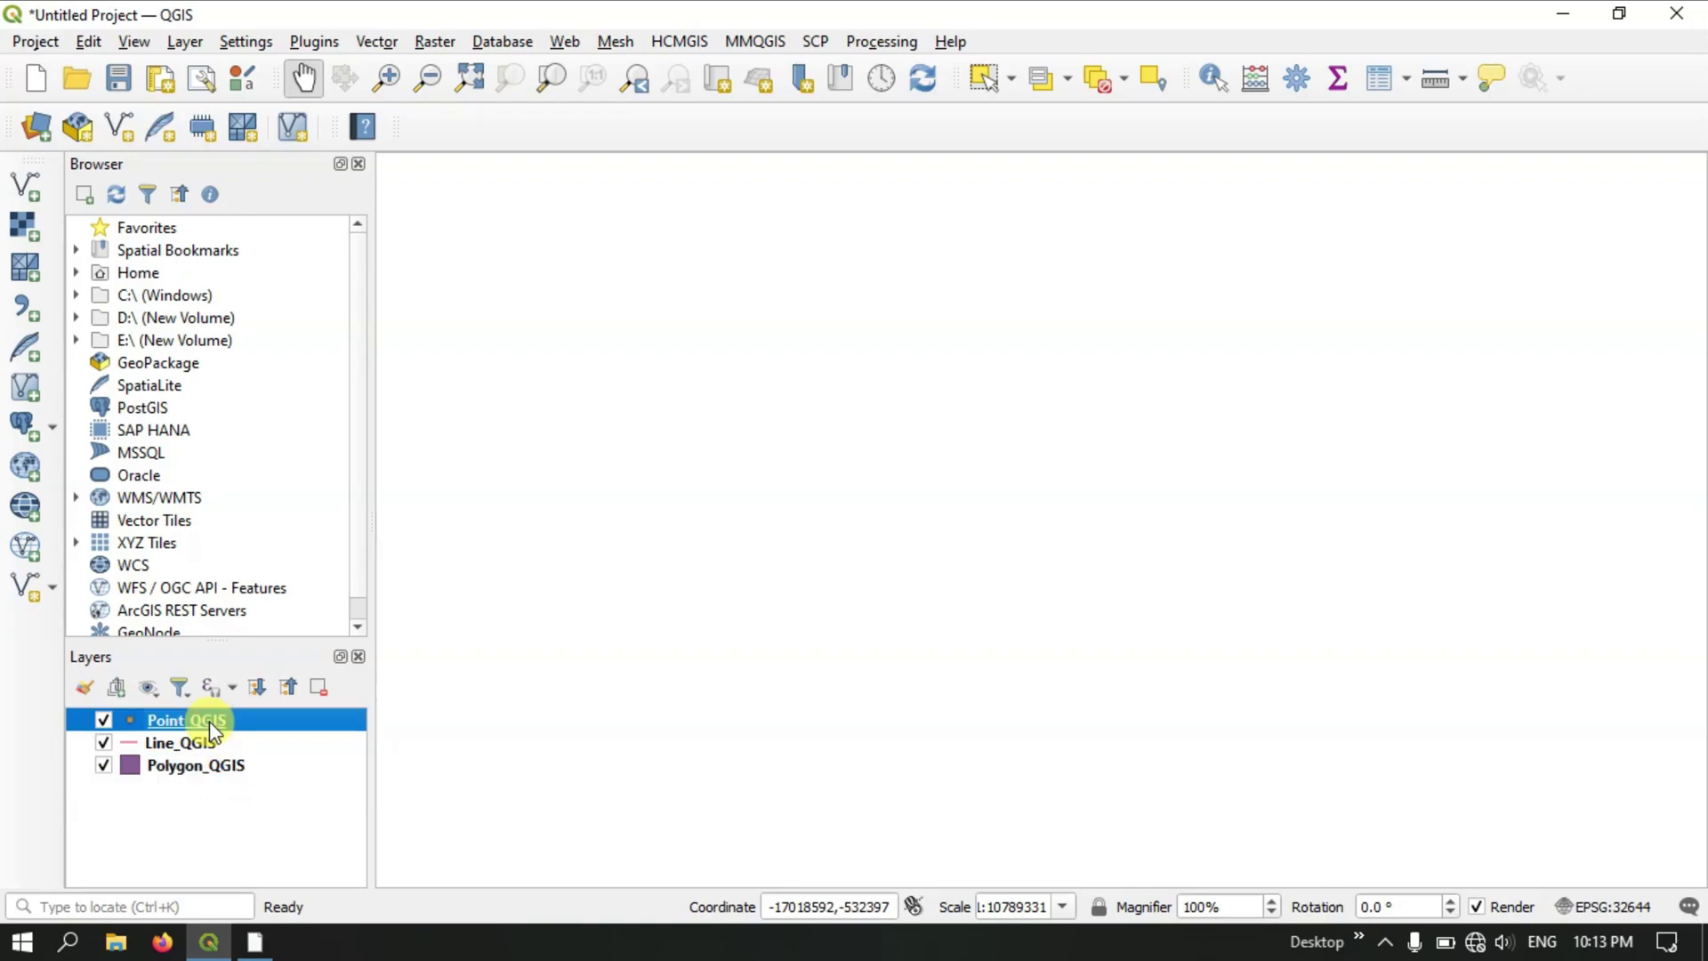
left_click(179, 742)
left_click(178, 765)
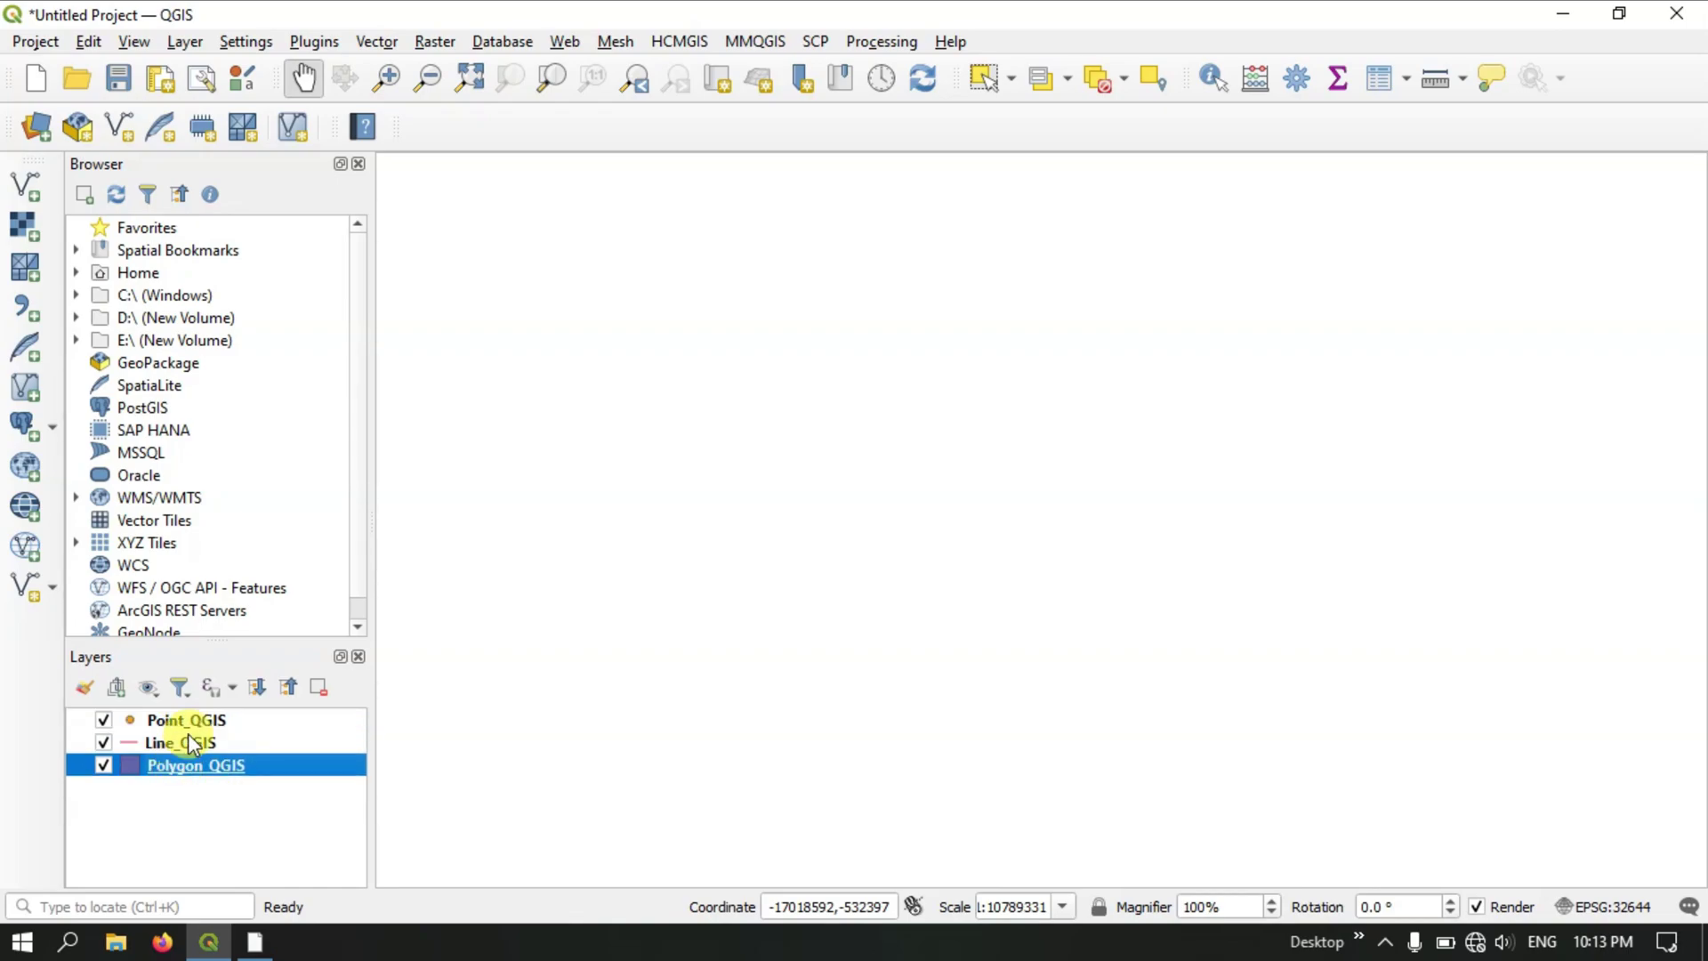
left_click(193, 719)
left_click(184, 744)
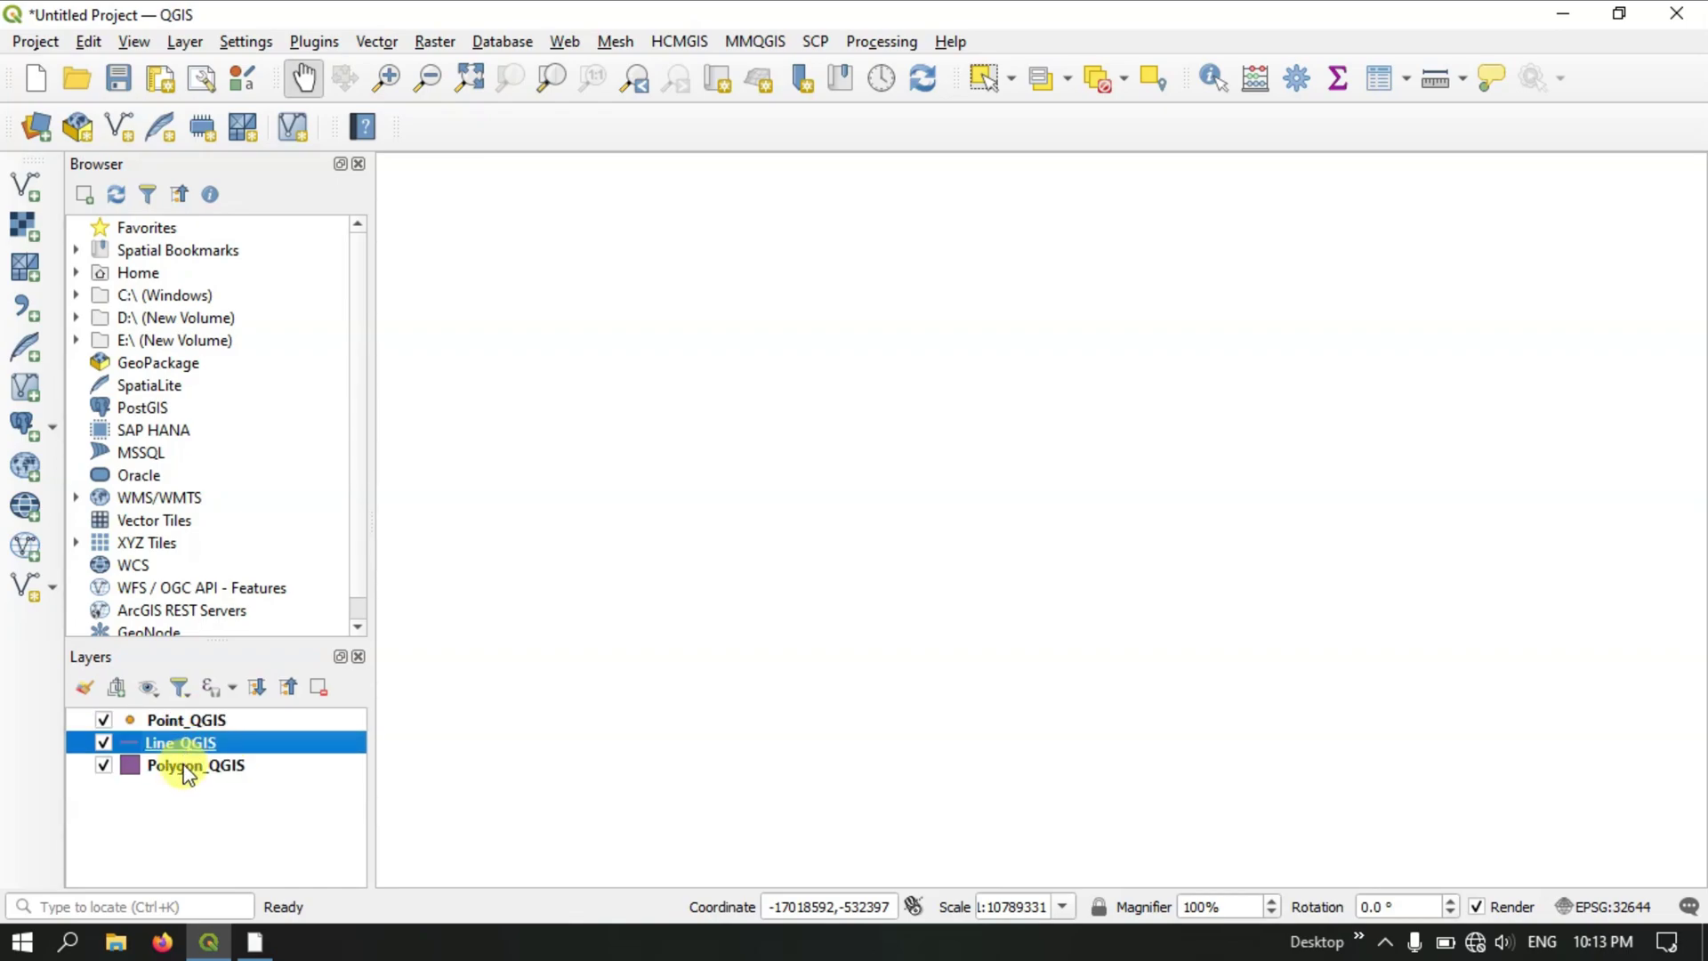
left_click(185, 768)
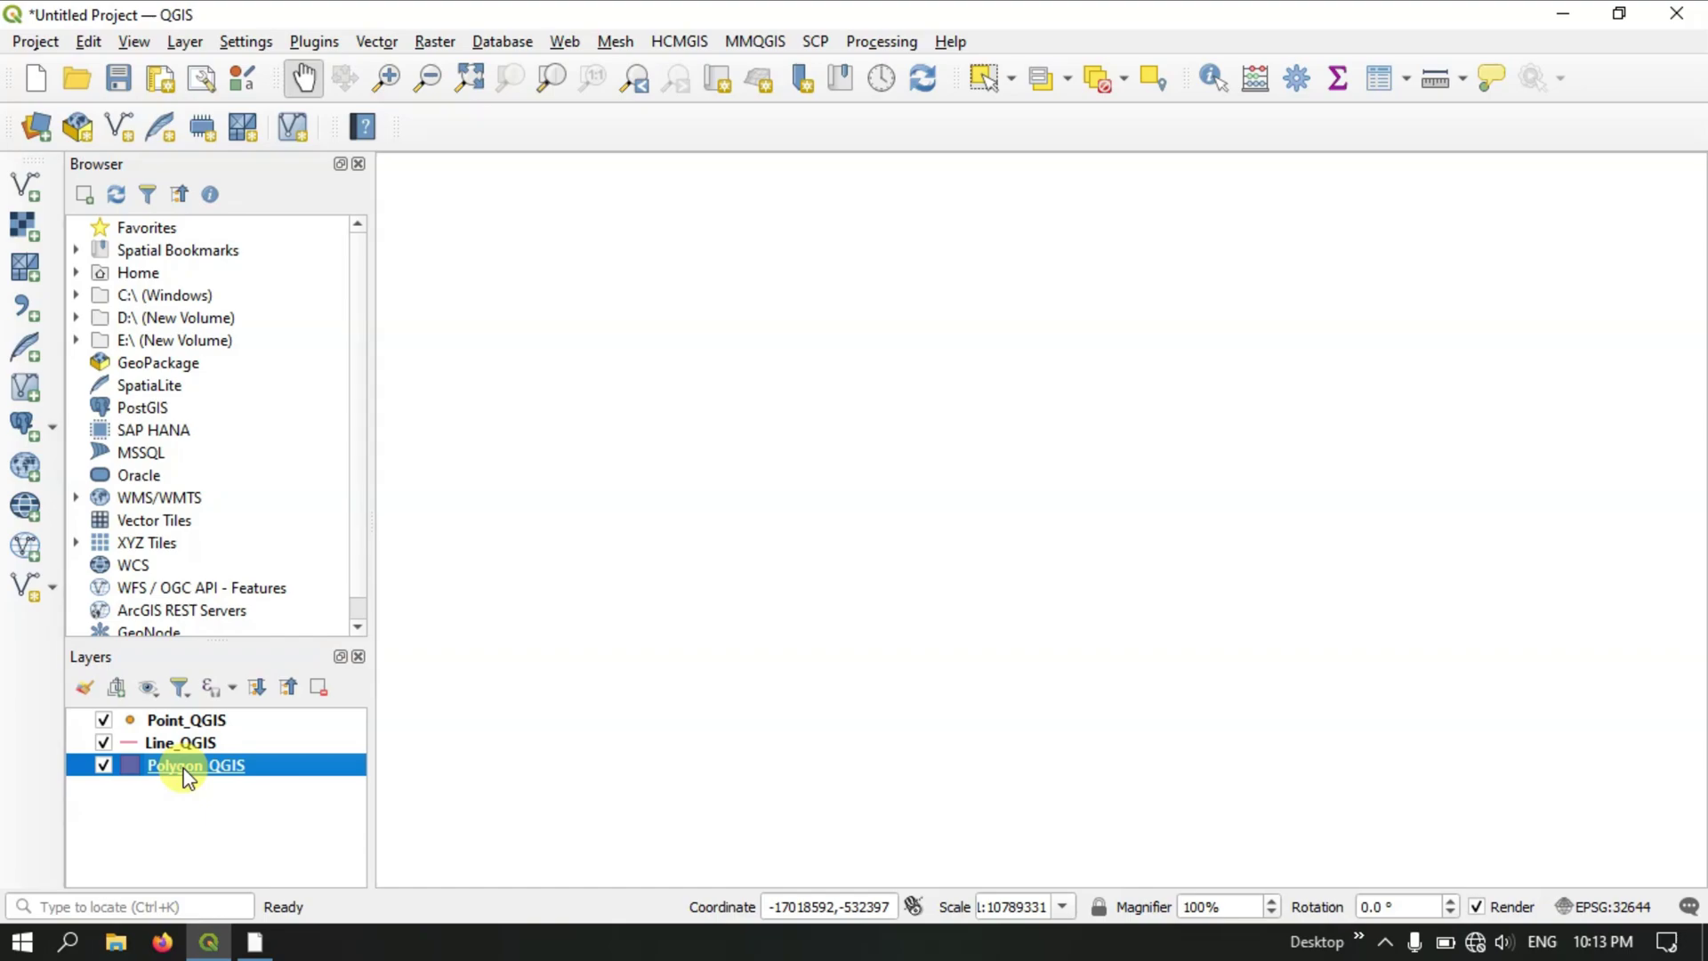
left_click(194, 720)
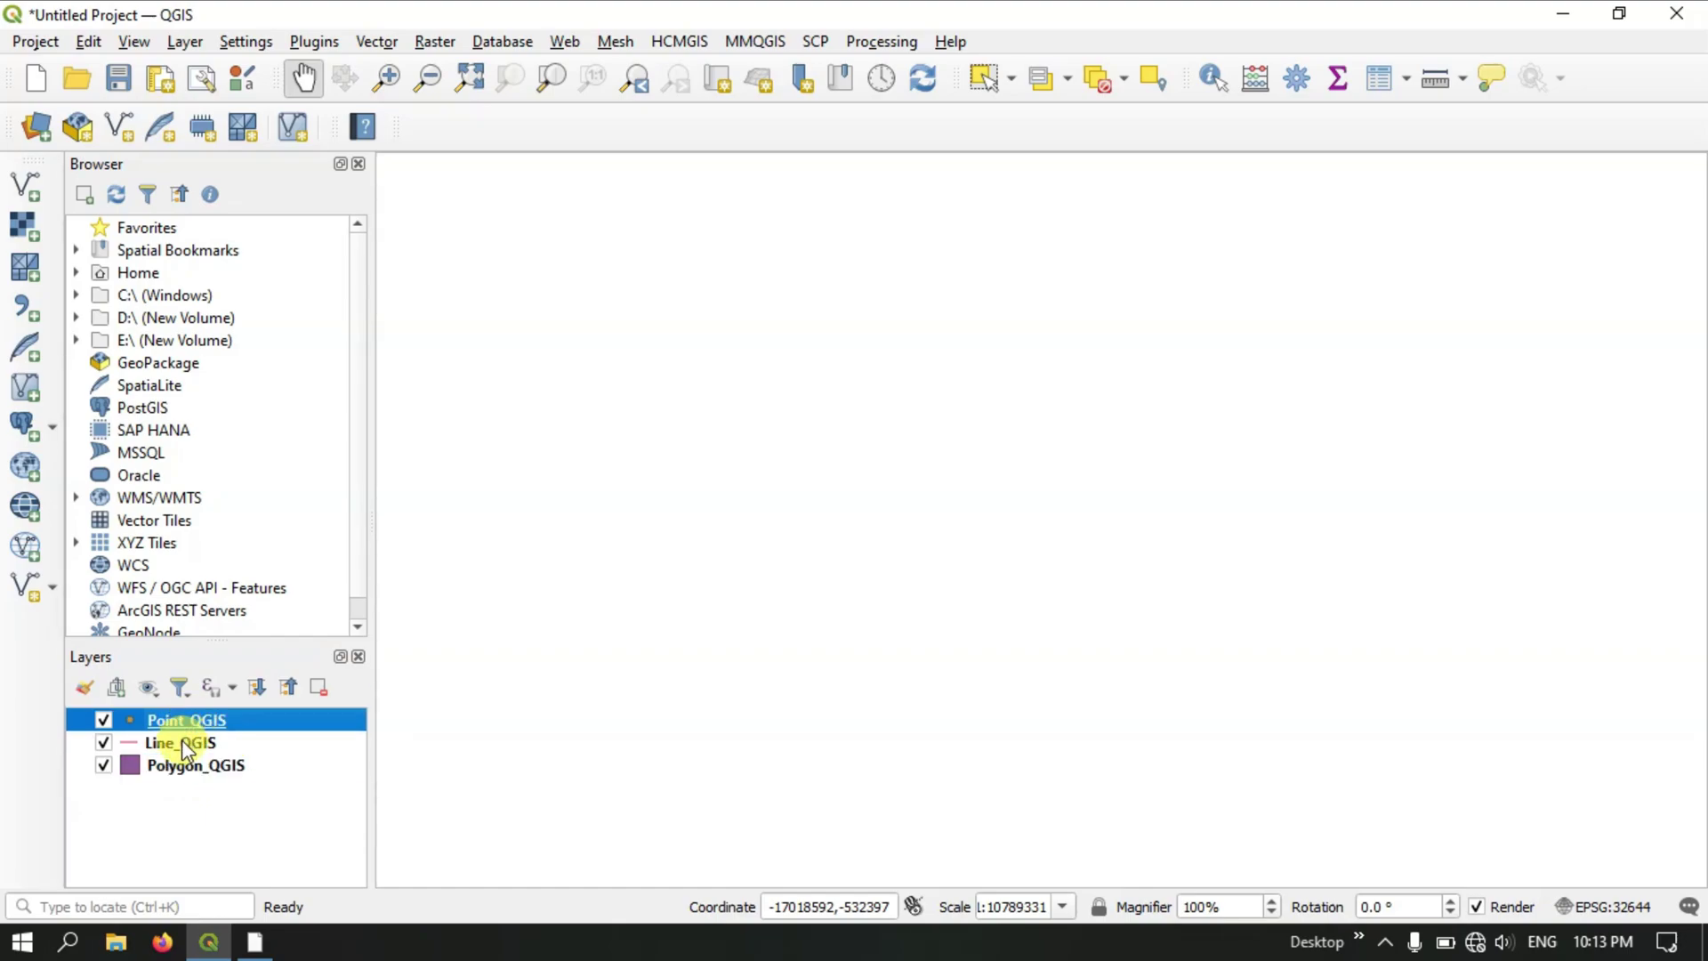
left_click(182, 744)
left_click(183, 765)
left_click(194, 720)
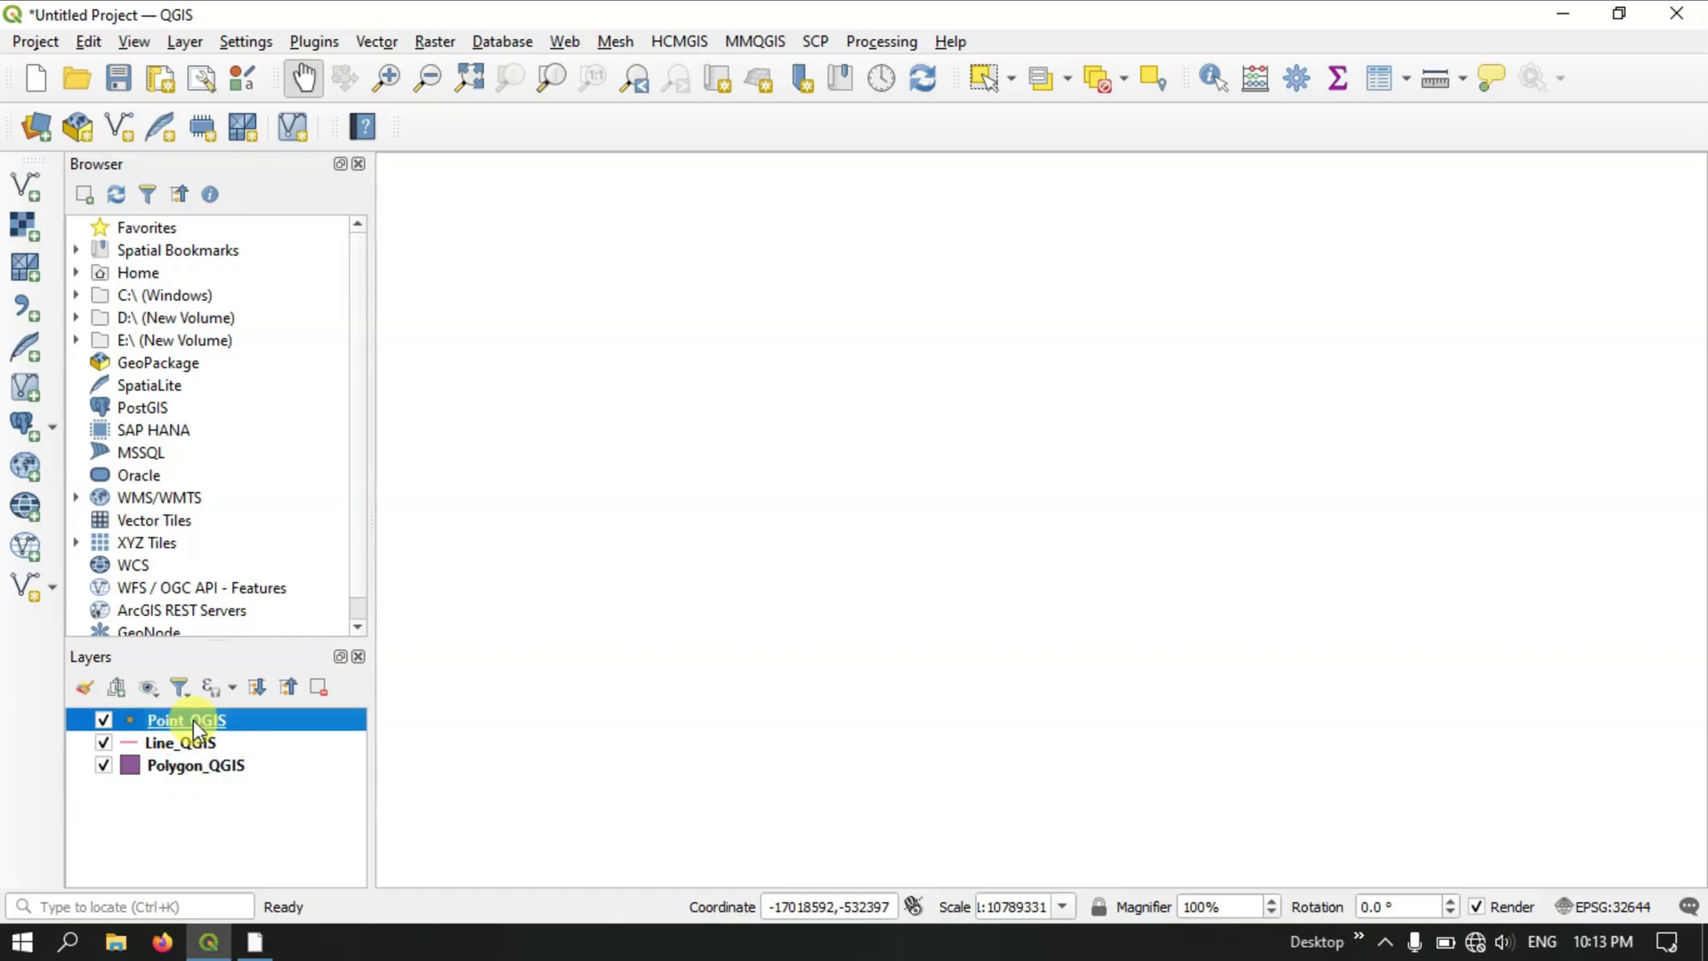